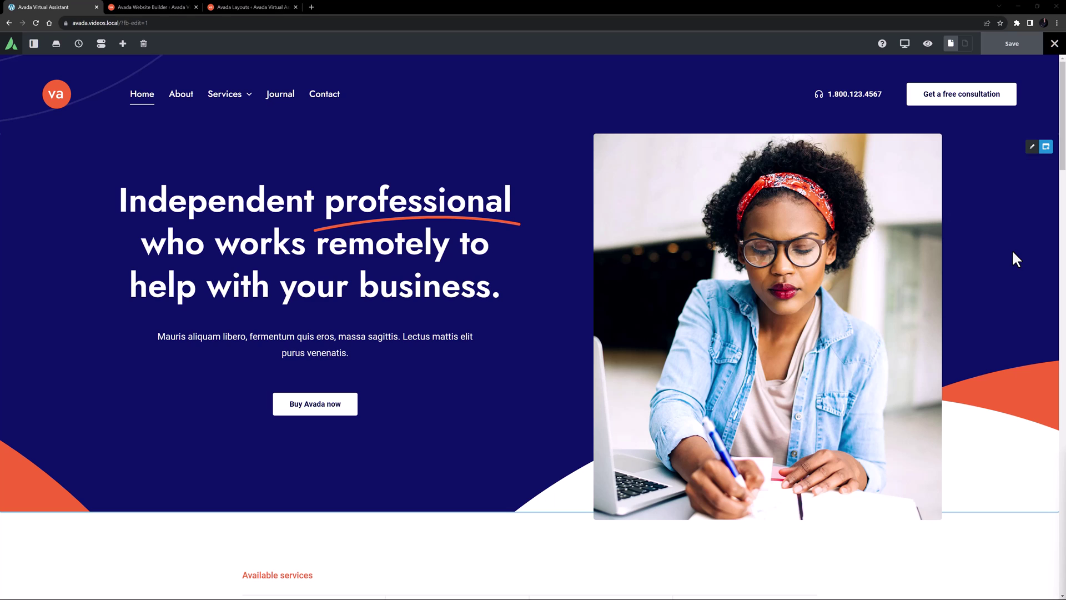
# Scroll to the bottom of the homepage to view the existing navy footer
pyautogui.moveTo(1058, 167); pyautogui.dragTo(1047, 597)
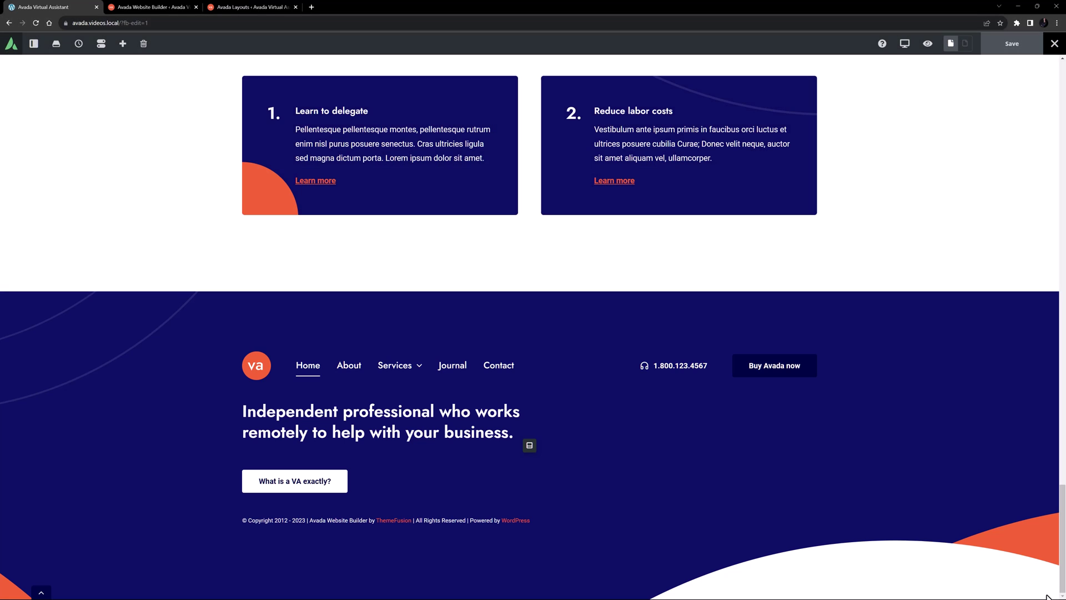
pyautogui.moveTo(907, 49)
pyautogui.click(924, 67)
pyautogui.moveTo(905, 49)
pyautogui.click(905, 71)
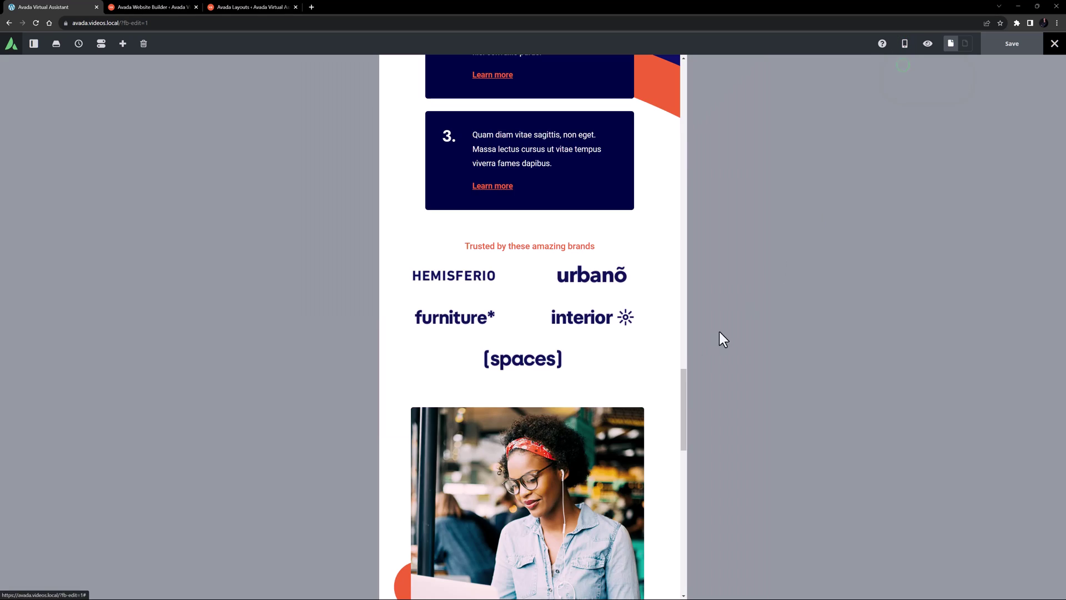
pyautogui.moveTo(683, 417); pyautogui.dragTo(678, 547)
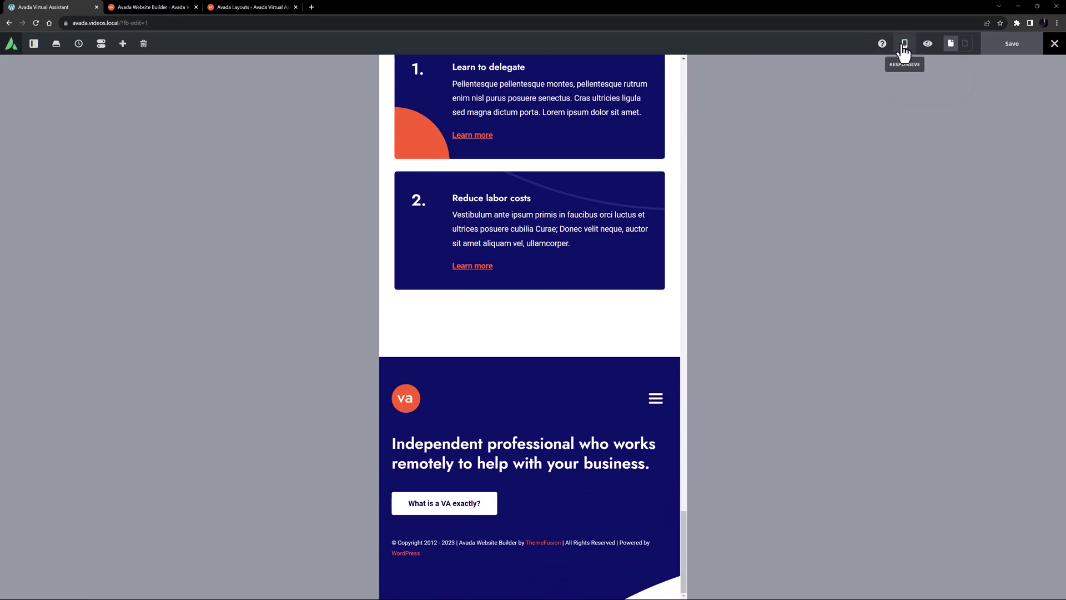
pyautogui.moveTo(905, 49)
pyautogui.click(952, 71)
# In the Avada dashboard, go to the Layout Section Builder under Layouts
pyautogui.click(166, 7)
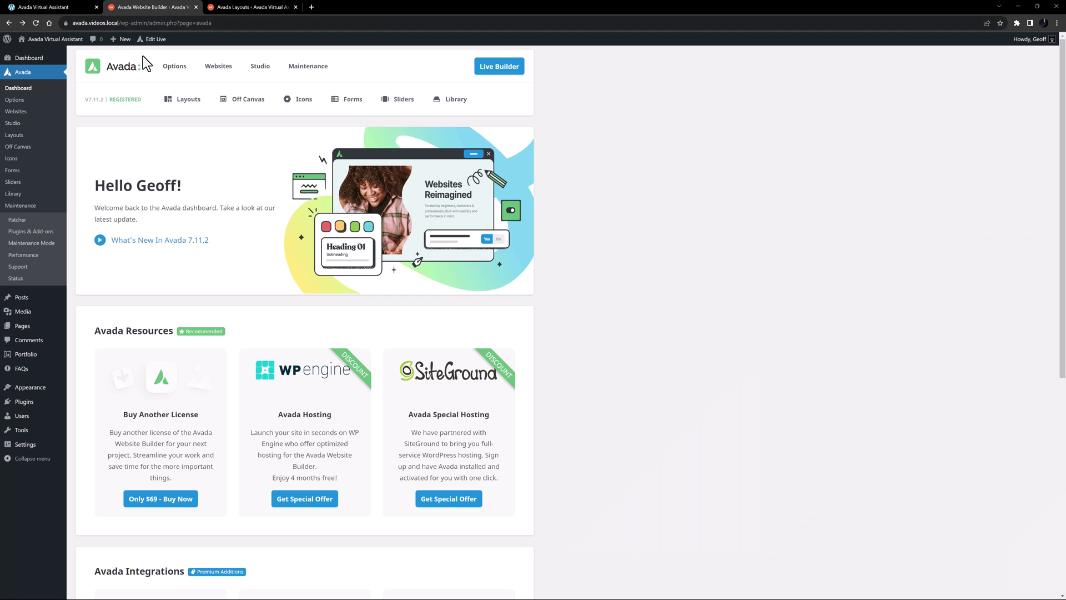
pyautogui.moveTo(172, 110)
pyautogui.click(190, 157)
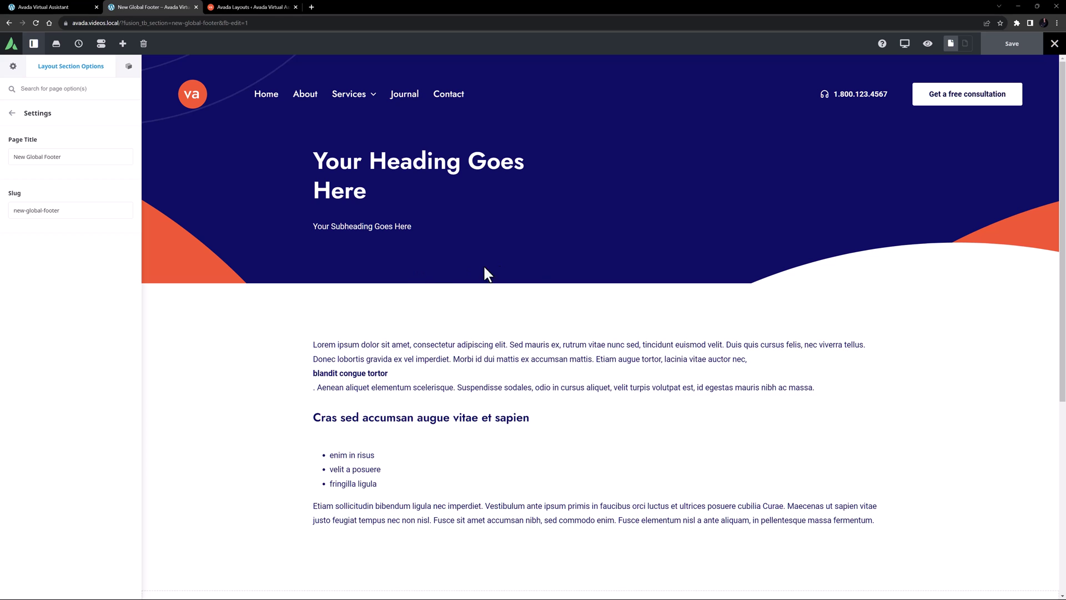
pyautogui.scroll(-5, 1006, 192)
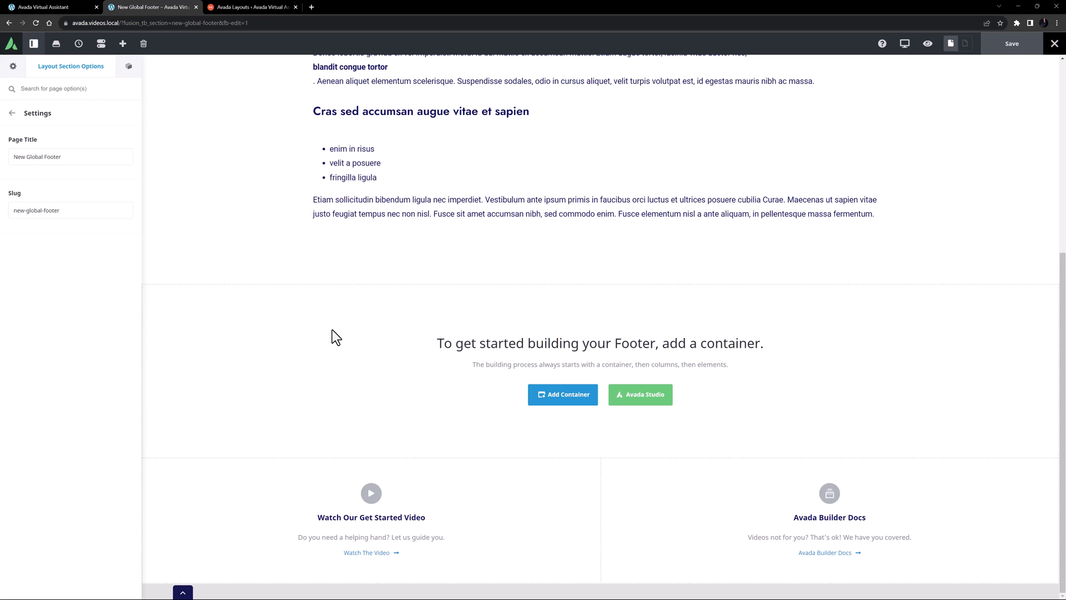
pyautogui.click(639, 395)
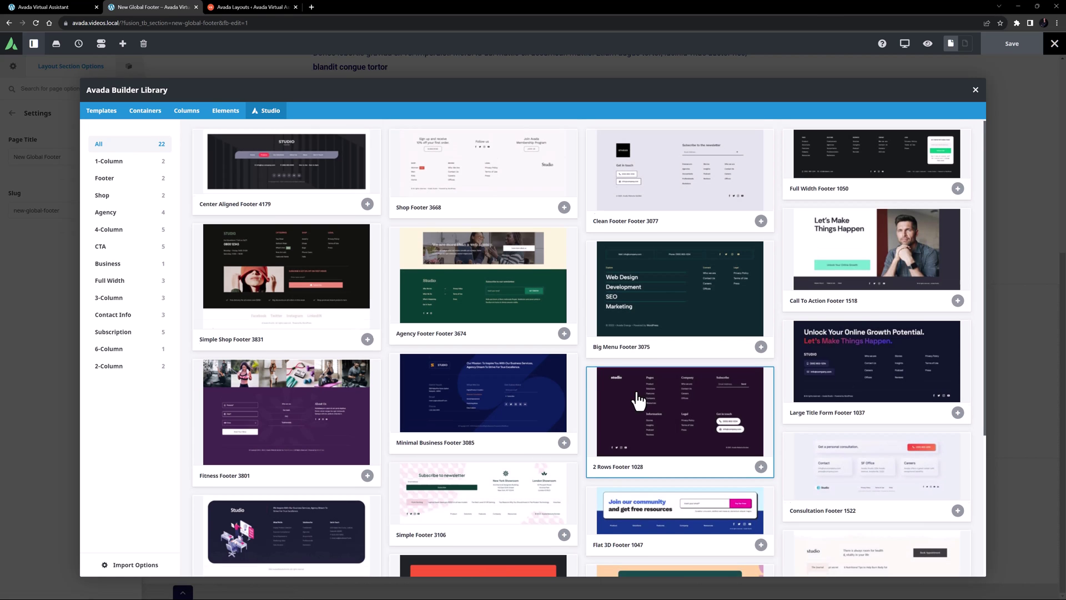
pyautogui.scroll(-4, 638, 400)
pyautogui.scroll(4, 639, 400)
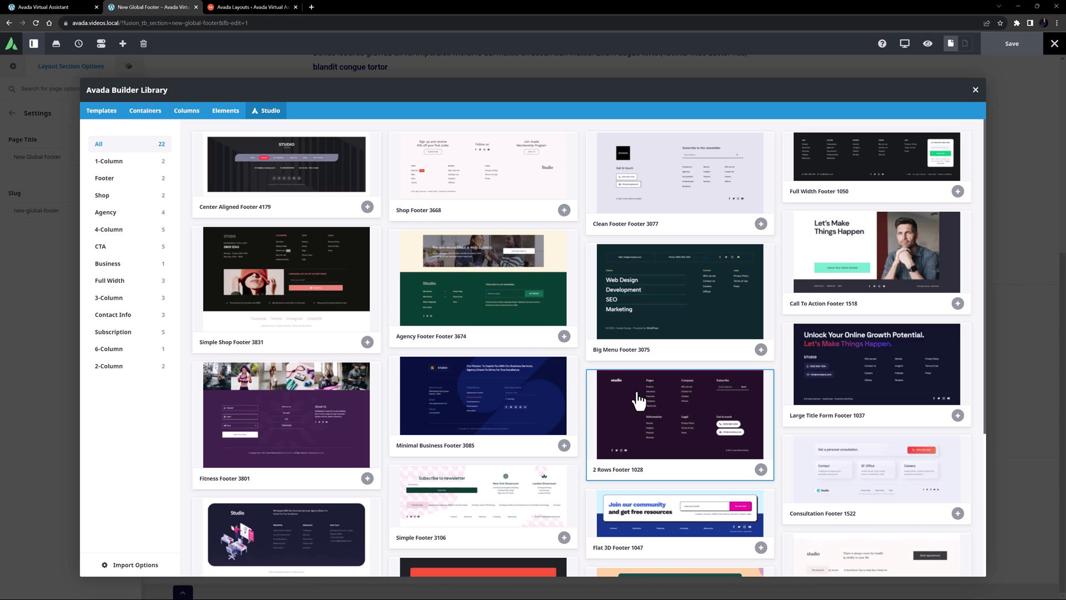
pyautogui.click(975, 90)
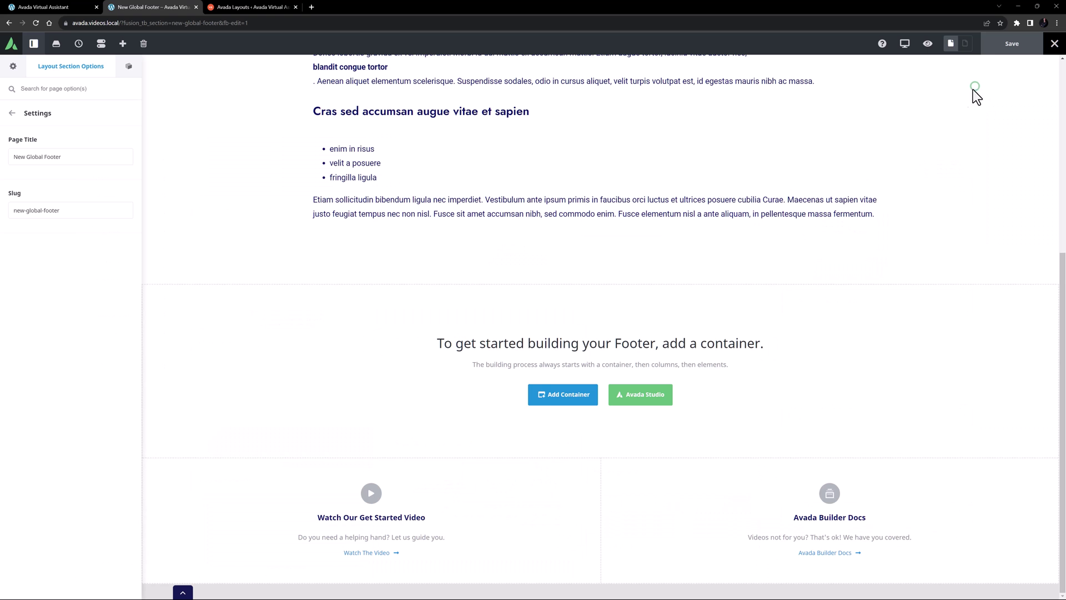
# Add a 1/1 container to the footer and give it the navy global Color 7 background
pyautogui.click(553, 397)
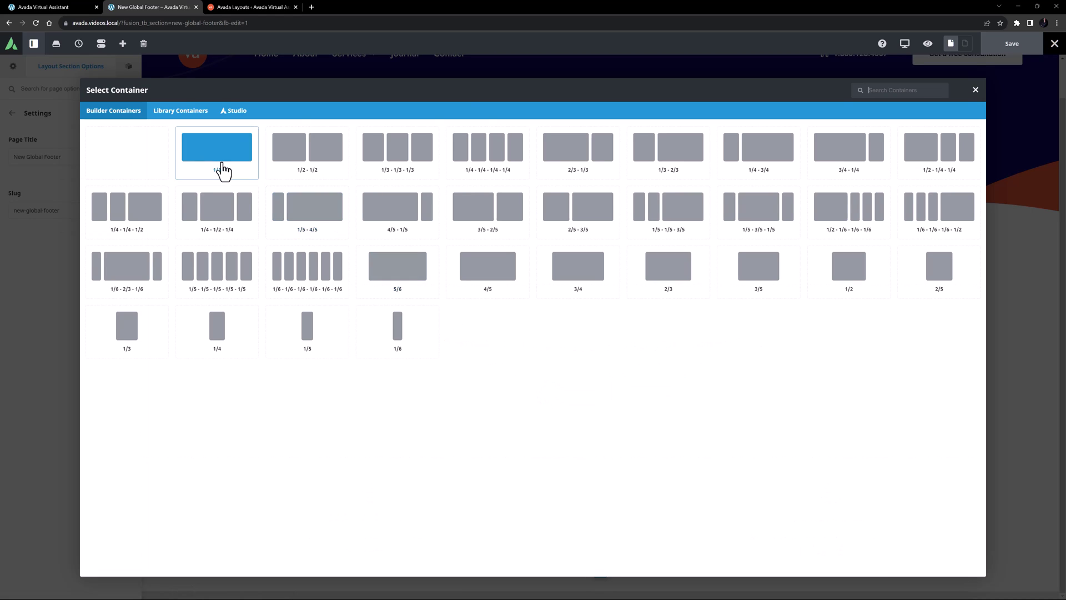
pyautogui.click(131, 157)
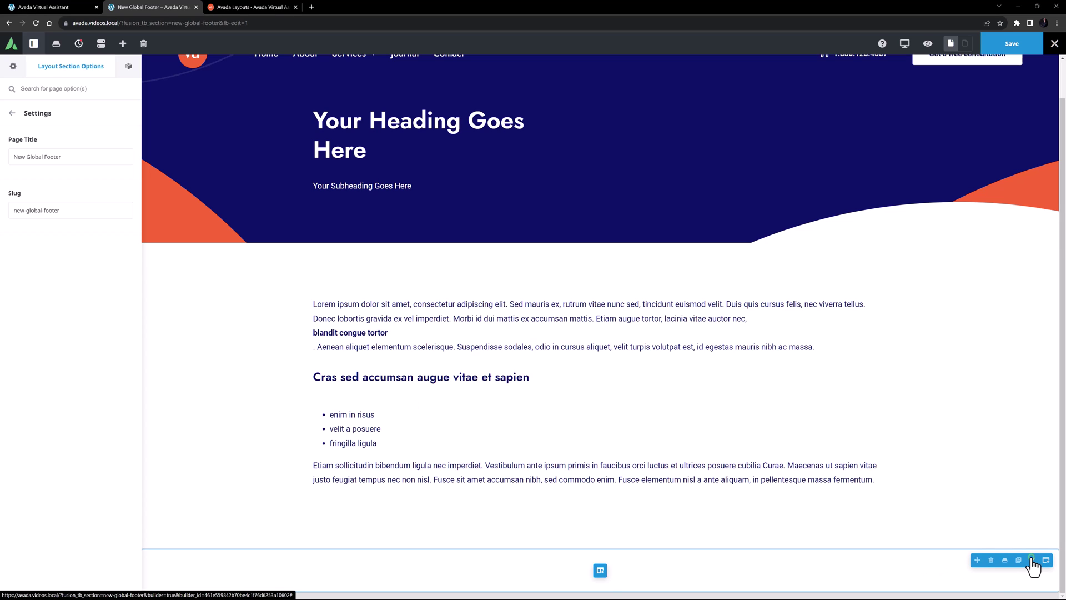
pyautogui.click(1032, 561)
pyautogui.click(92, 111)
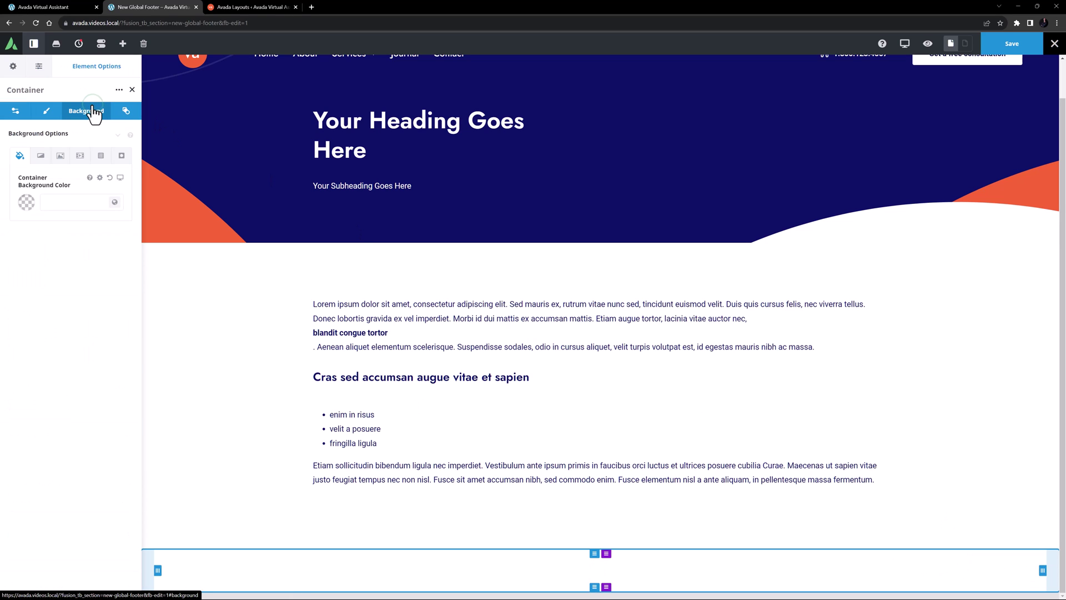
pyautogui.click(50, 6)
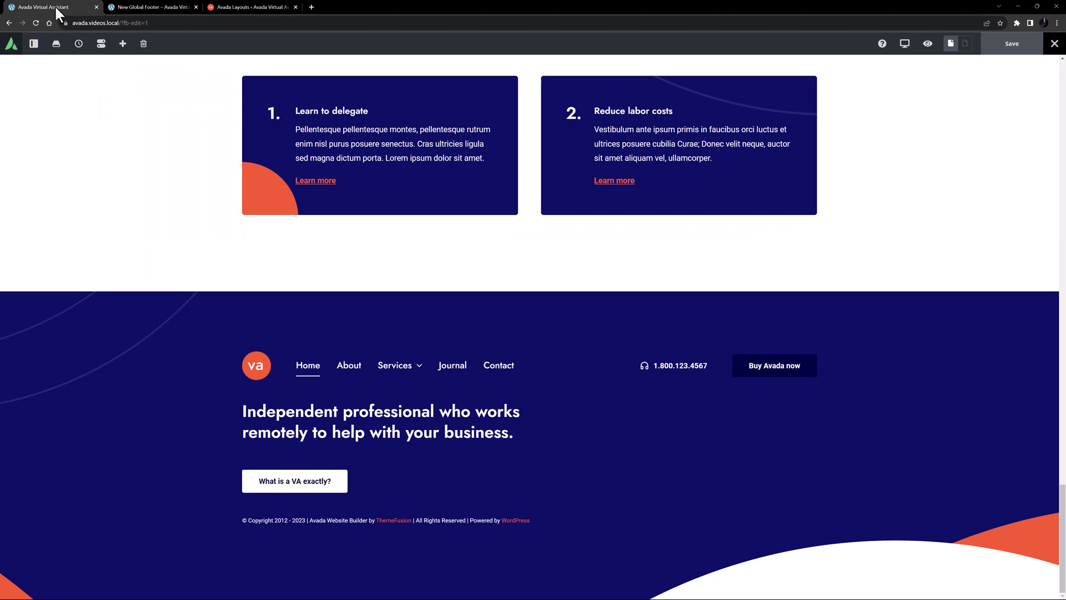
pyautogui.click(142, 7)
pyautogui.click(114, 202)
pyautogui.click(101, 235)
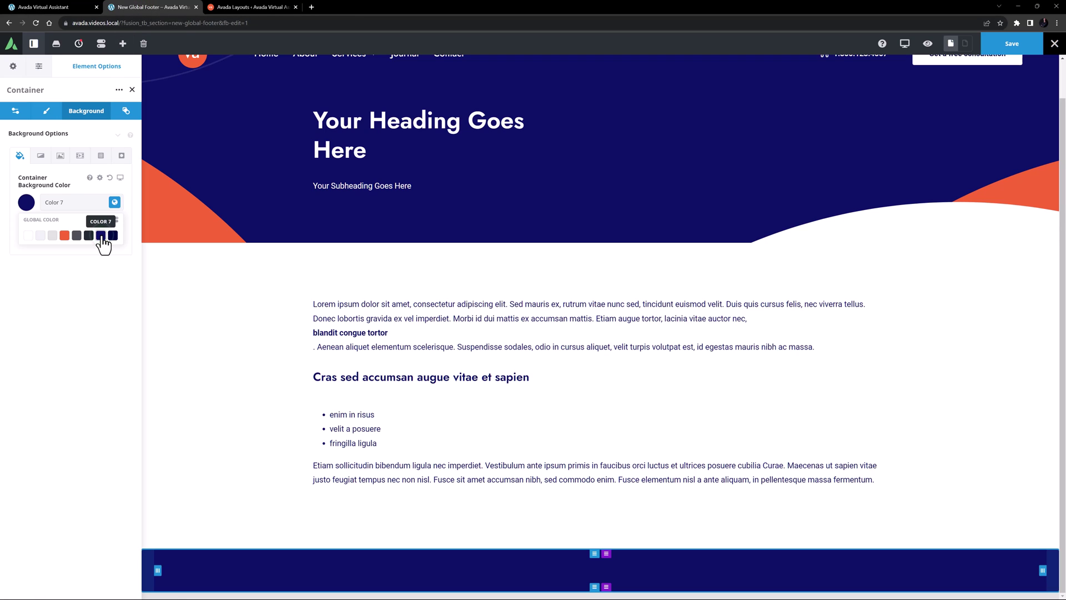
pyautogui.click(104, 272)
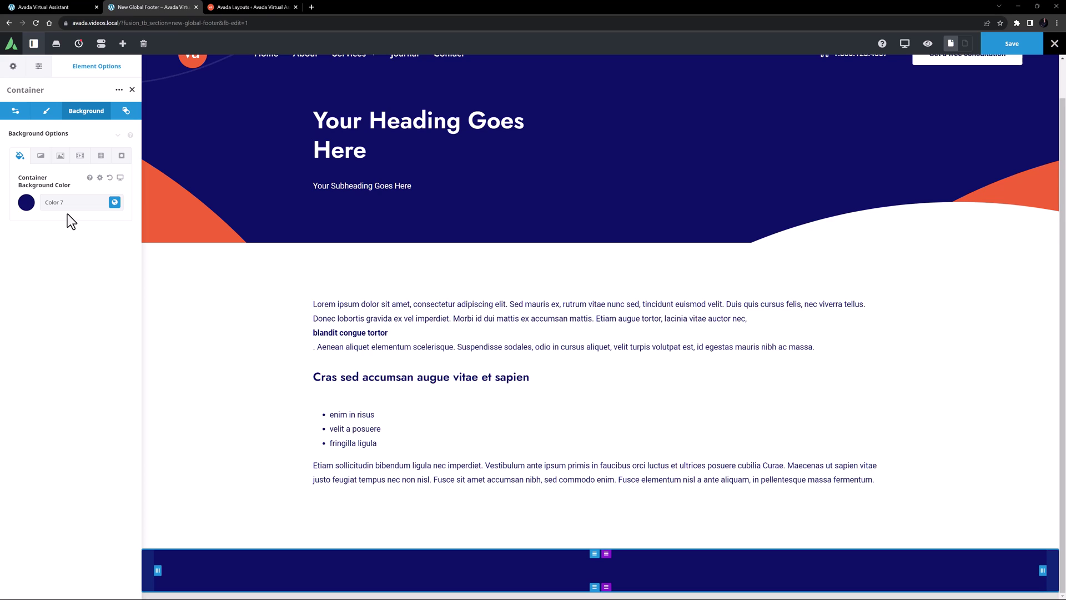
# Set footer-bg-1.svg from the Media Library as the container's background image
pyautogui.click(60, 155)
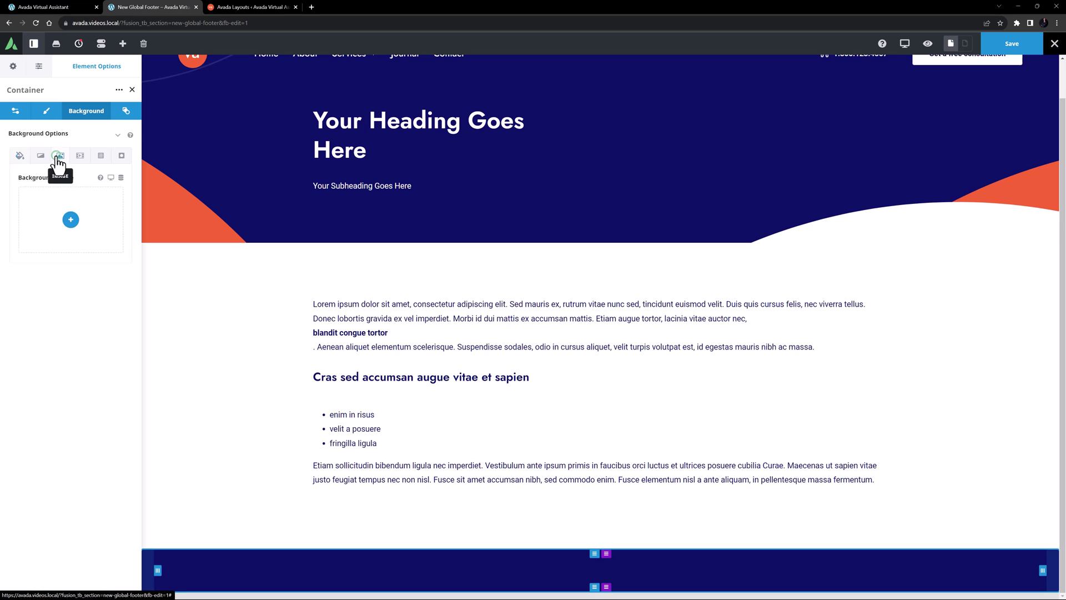
pyautogui.click(71, 221)
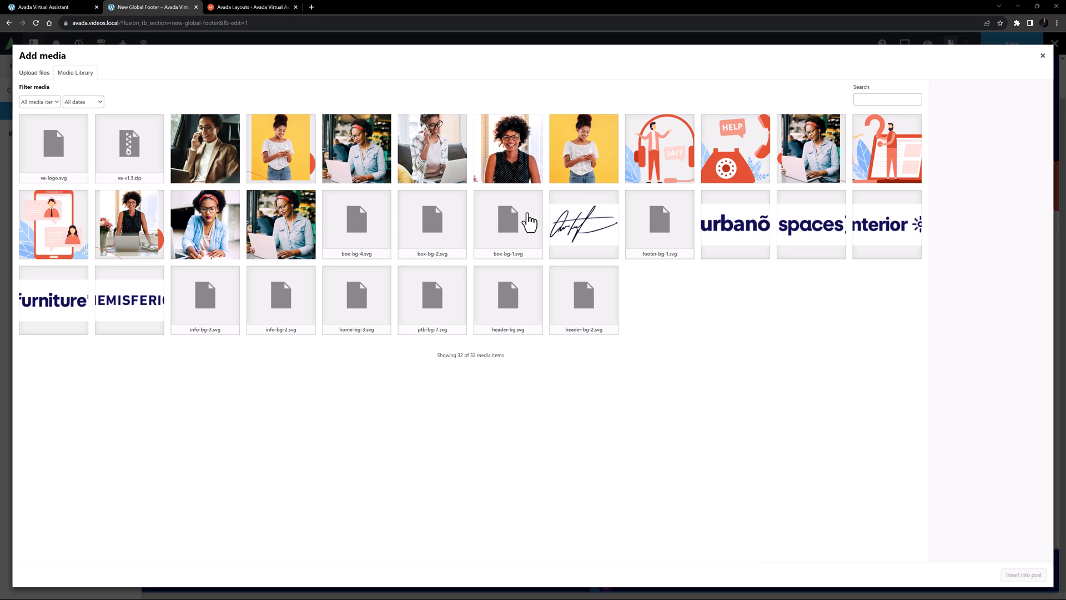
pyautogui.click(654, 237)
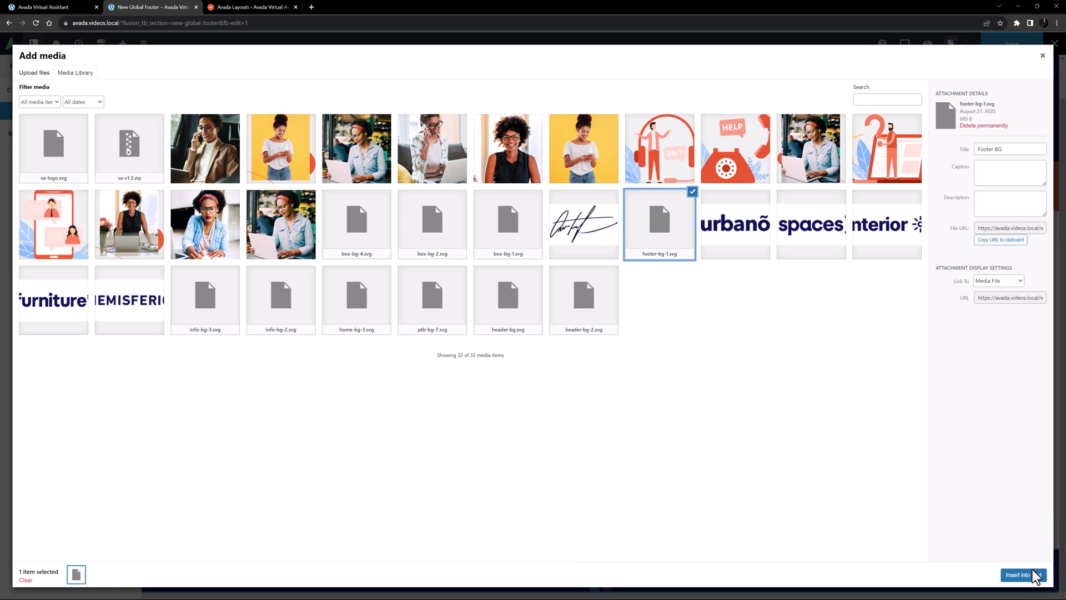
pyautogui.click(1034, 571)
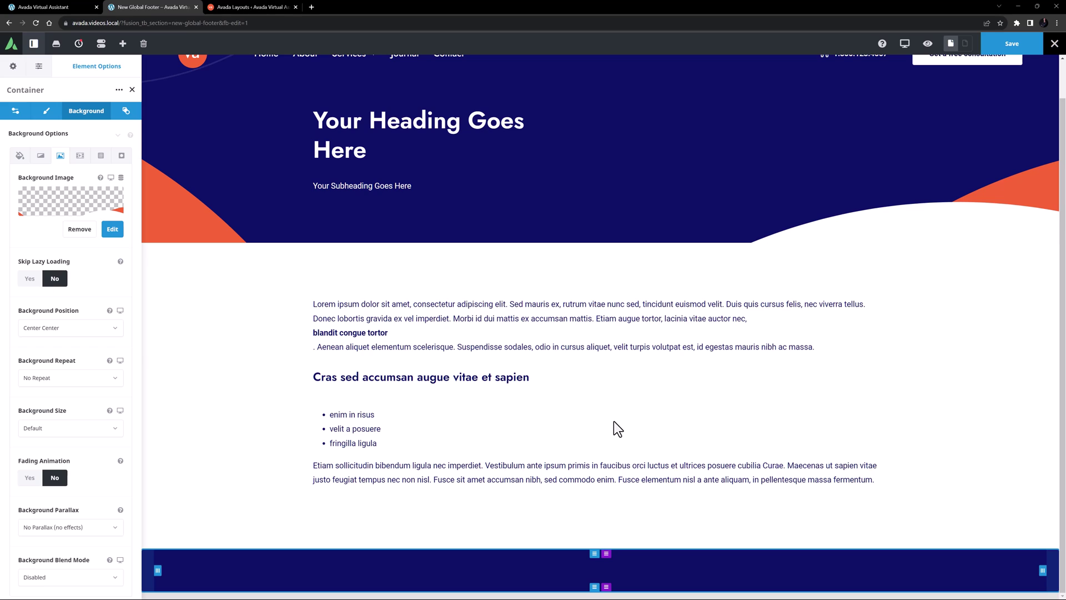
# Set the footer container's Column Alignment to Center
pyautogui.click(15, 113)
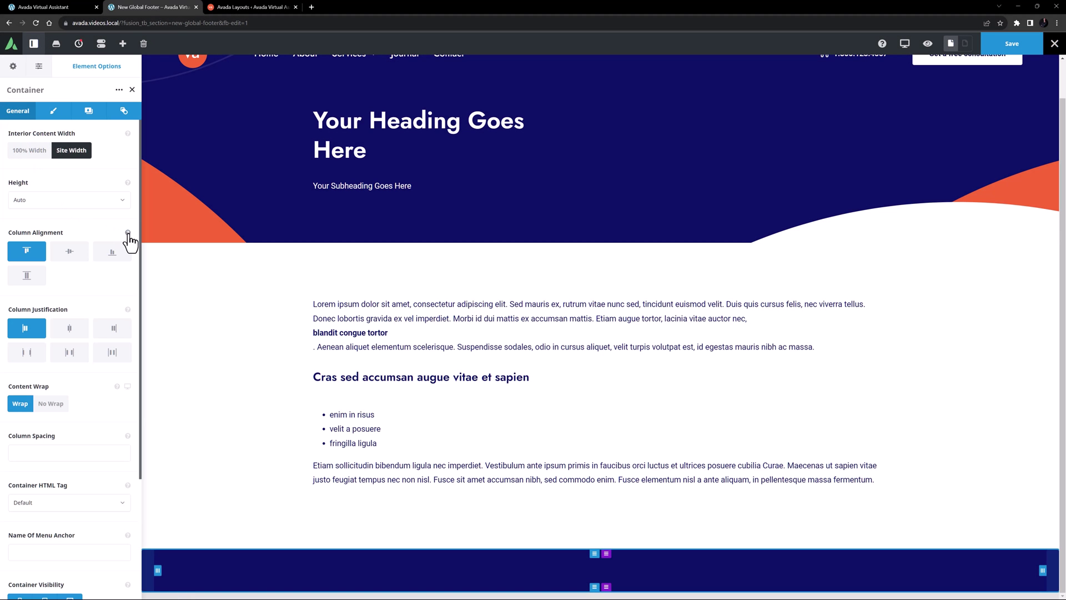
pyautogui.click(128, 233)
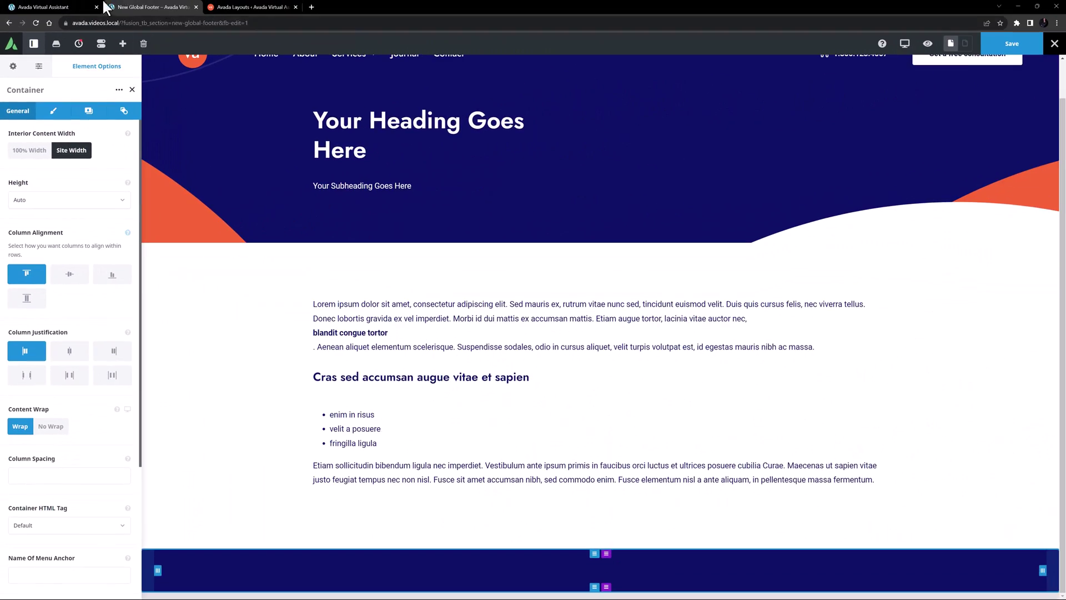
pyautogui.click(69, 8)
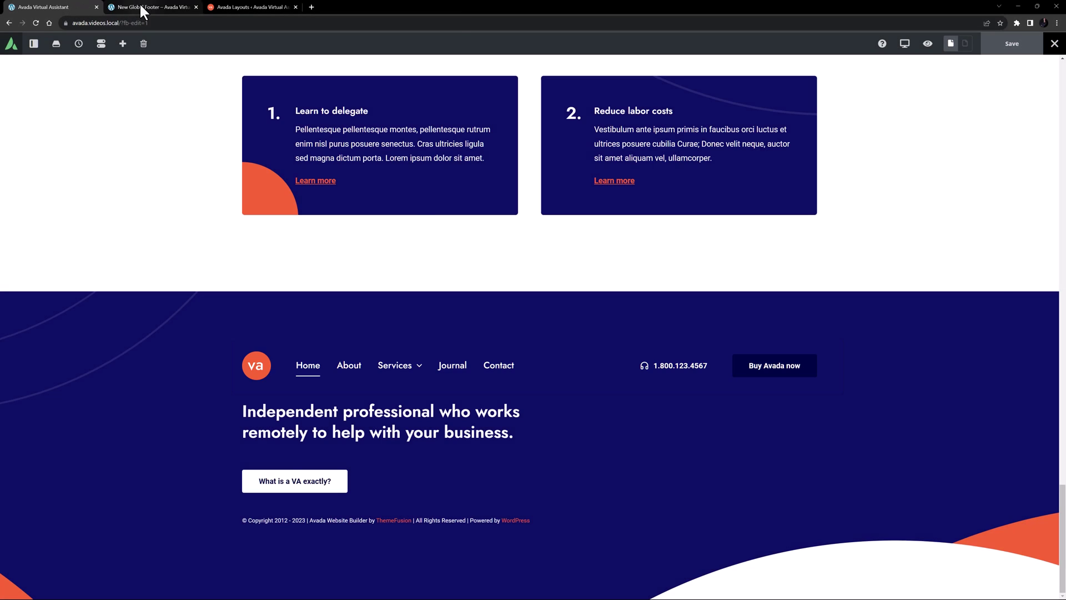
pyautogui.click(142, 7)
pyautogui.click(70, 274)
# Give the container 11vh top and bottom padding
pyautogui.click(53, 111)
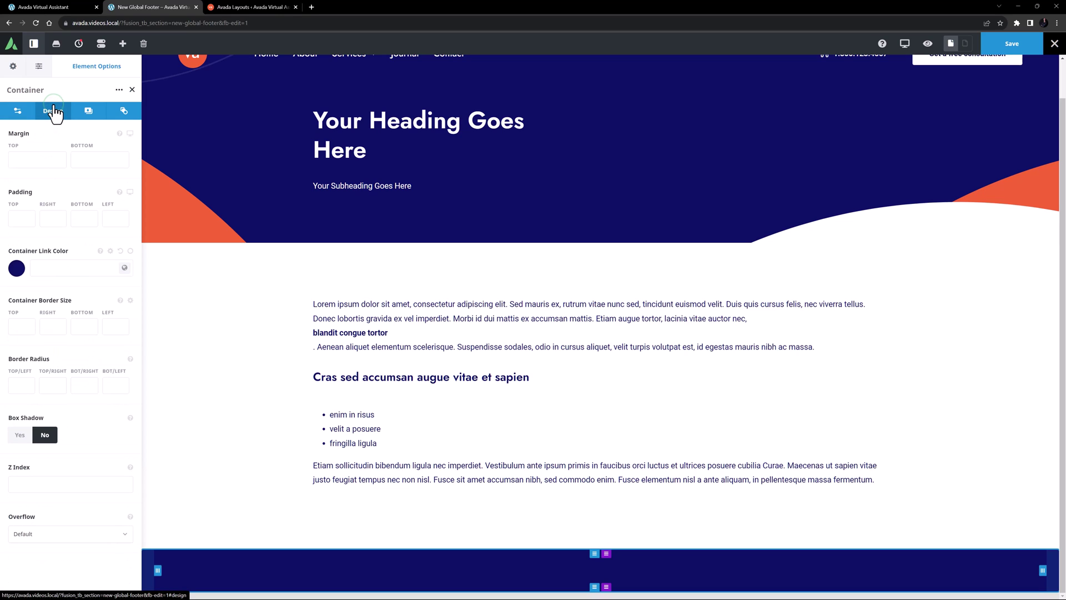
pyautogui.click(21, 218)
pyautogui.write('110')
pyautogui.press('Tab')
pyautogui.press('Tab')
pyautogui.write('11vh')
pyautogui.press('Tab')
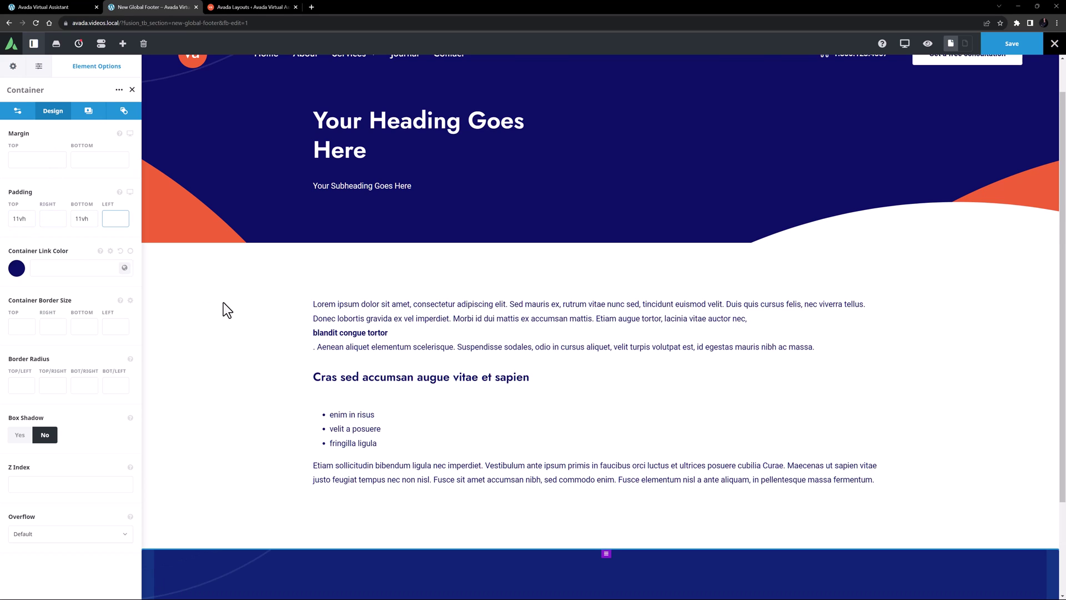
pyautogui.scroll(-2, 222, 308)
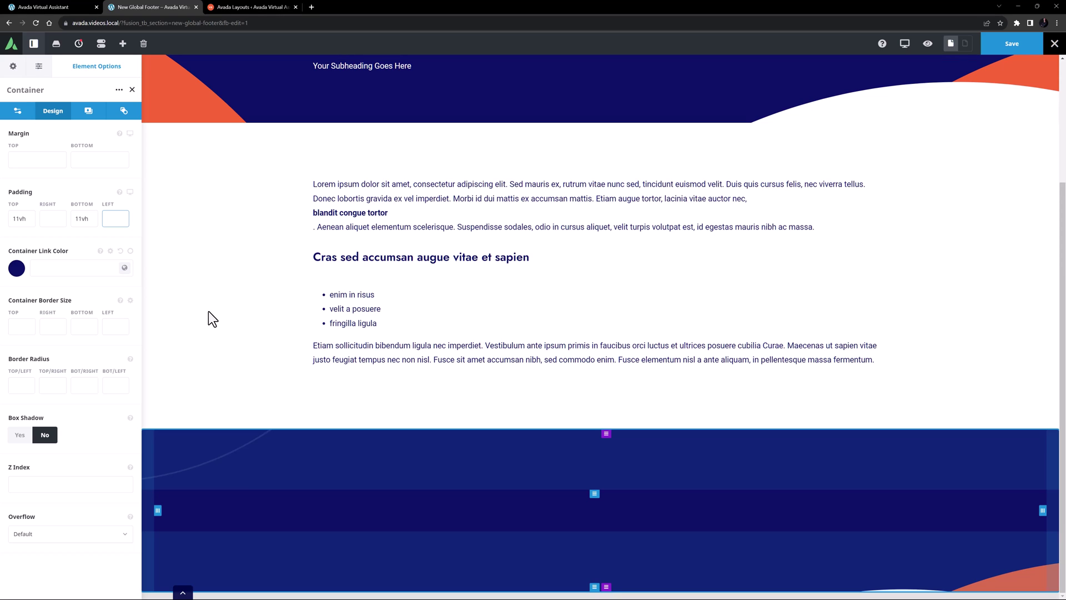
# Set the container link colour to white global Color 1
pyautogui.click(124, 268)
pyautogui.click(56, 301)
pyautogui.click(124, 268)
pyautogui.click(18, 301)
pyautogui.click(84, 248)
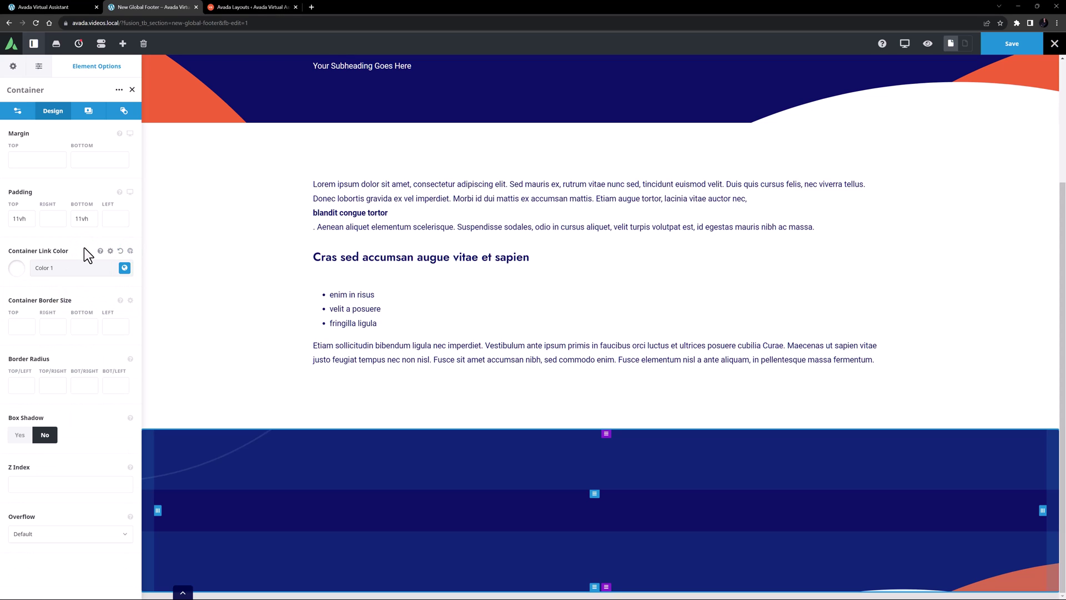
# Add a 1/3-1/3-1/3 column row and give the first column a custom width of 9
pyautogui.click(598, 512)
pyautogui.click(306, 151)
pyautogui.moveTo(318, 493)
pyautogui.click(319, 489)
pyautogui.click(54, 114)
pyautogui.click(35, 204)
pyautogui.click(27, 150)
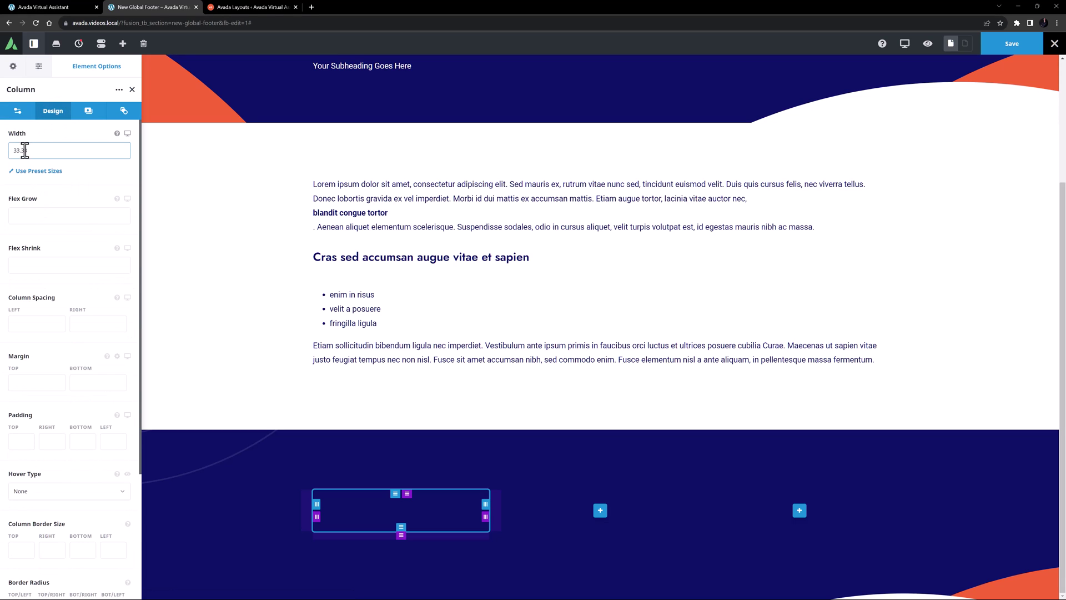
pyautogui.moveTo(27, 150); pyautogui.dragTo(5, 150)
pyautogui.write('9')
pyautogui.press('Tab')
# Set the first column's right spacing and top and bottom margins to 0px
pyautogui.click(81, 325)
pyautogui.write('0px')
pyautogui.click(24, 382)
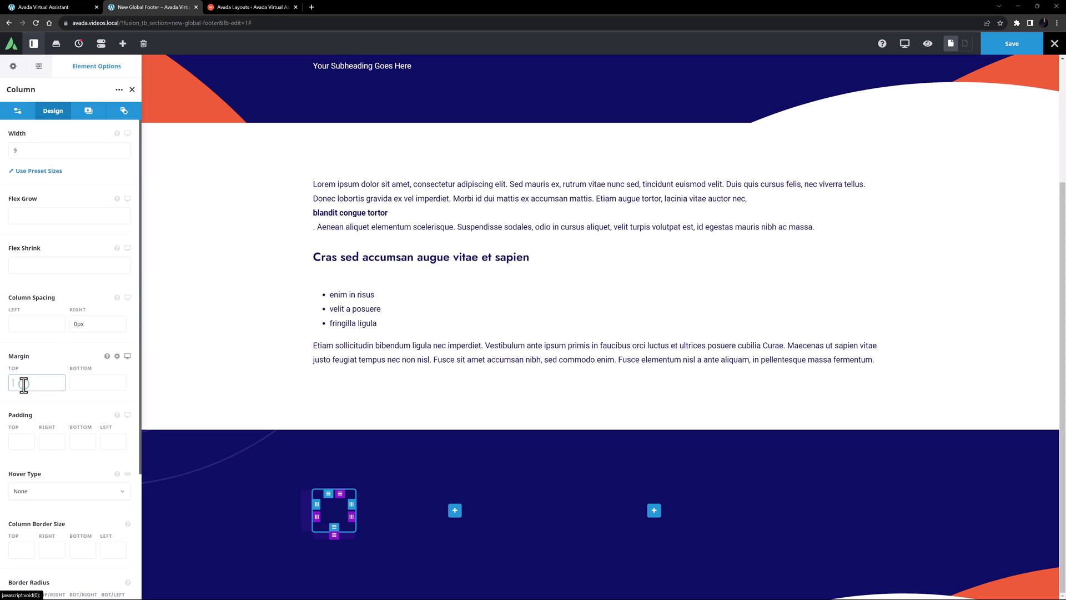
pyautogui.write('0px')
pyautogui.press('Tab')
pyautogui.write('0px')
# Add an Image element showing va-logo.svg to the first column
pyautogui.click(335, 514)
pyautogui.click(553, 215)
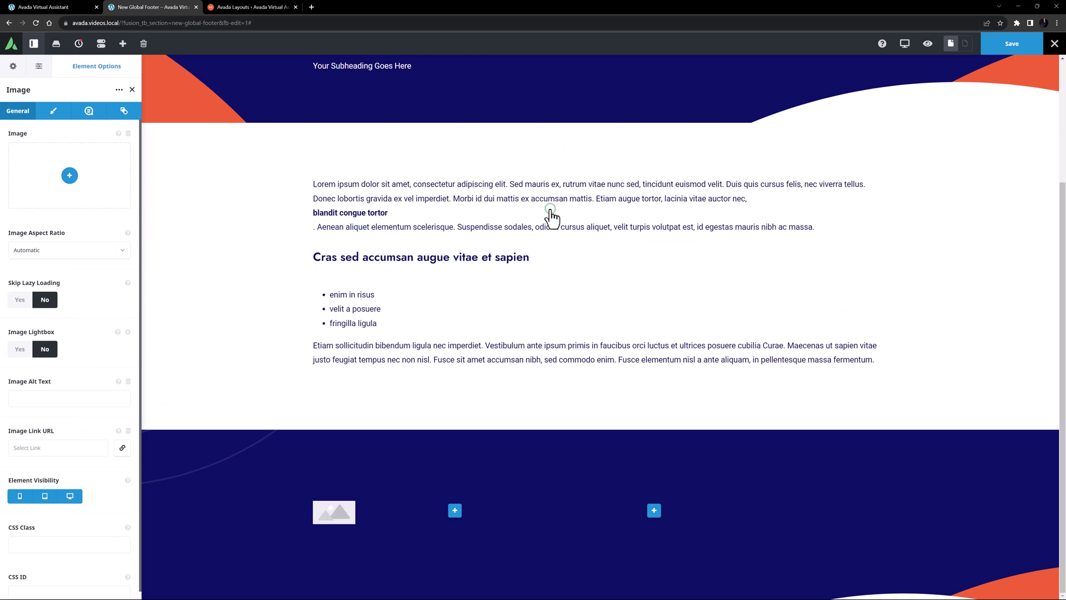
pyautogui.click(76, 177)
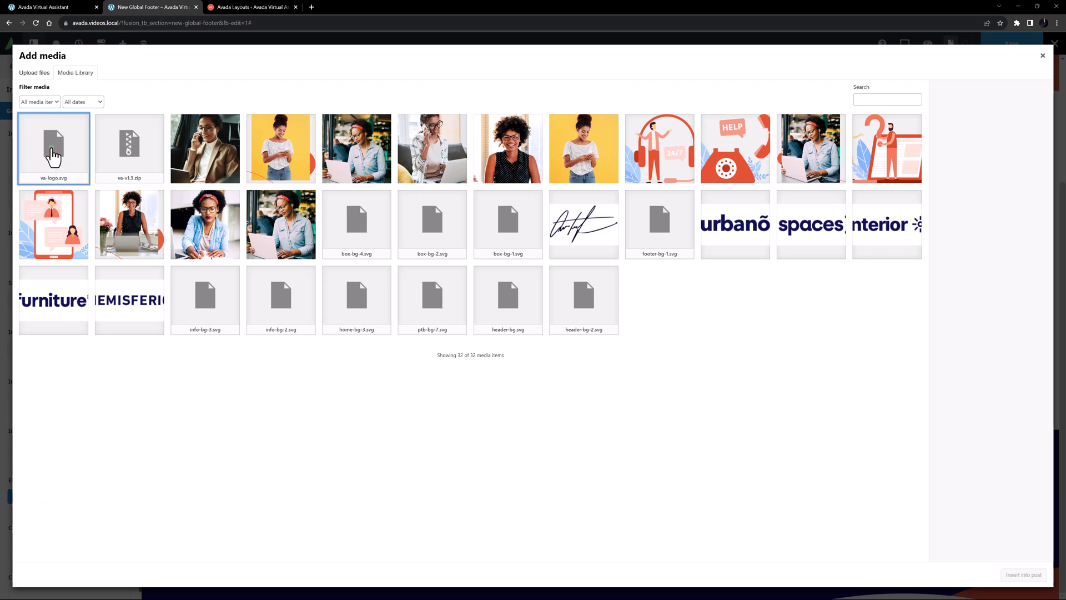
pyautogui.click(83, 169)
pyautogui.click(1023, 574)
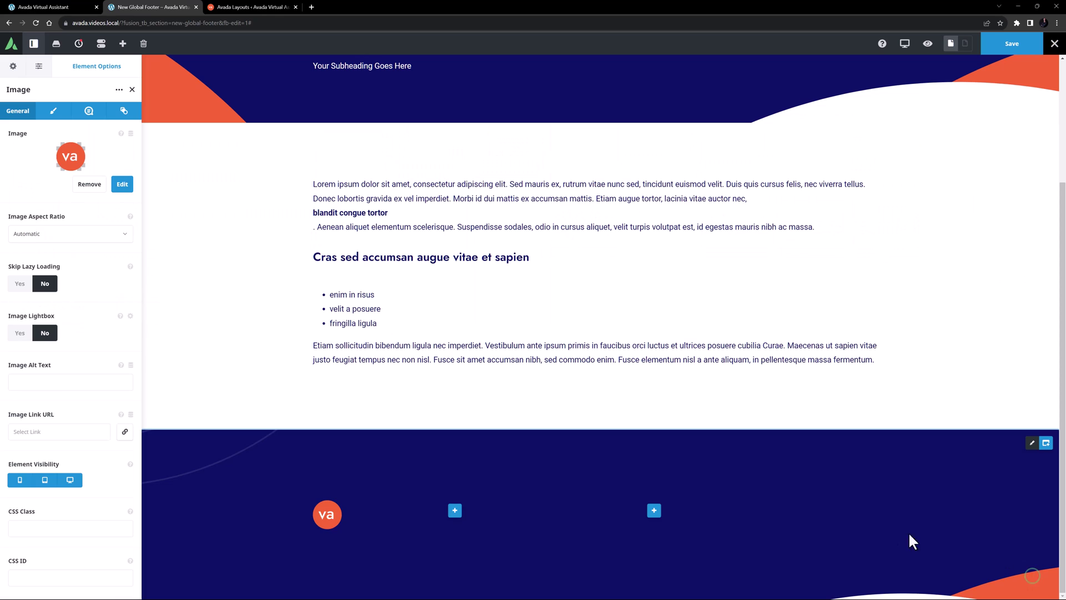
# Link the logo to the Site URL and limit its max width to 69px
pyautogui.click(131, 415)
pyautogui.scroll(-3, 100, 499)
pyautogui.click(25, 460)
pyautogui.click(16, 431)
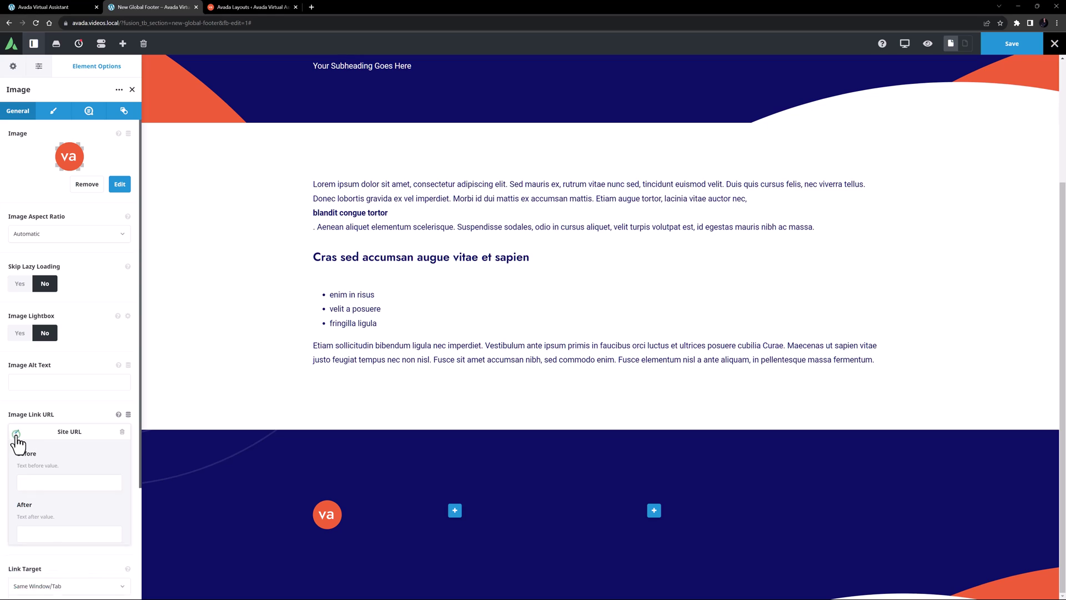
pyautogui.click(52, 118)
pyautogui.click(34, 151)
pyautogui.write('69px')
# Give the middle column custom width 50 and 0px top/bottom margins, then add a Menu element
pyautogui.moveTo(440, 491)
pyautogui.click(376, 497)
pyautogui.click(54, 113)
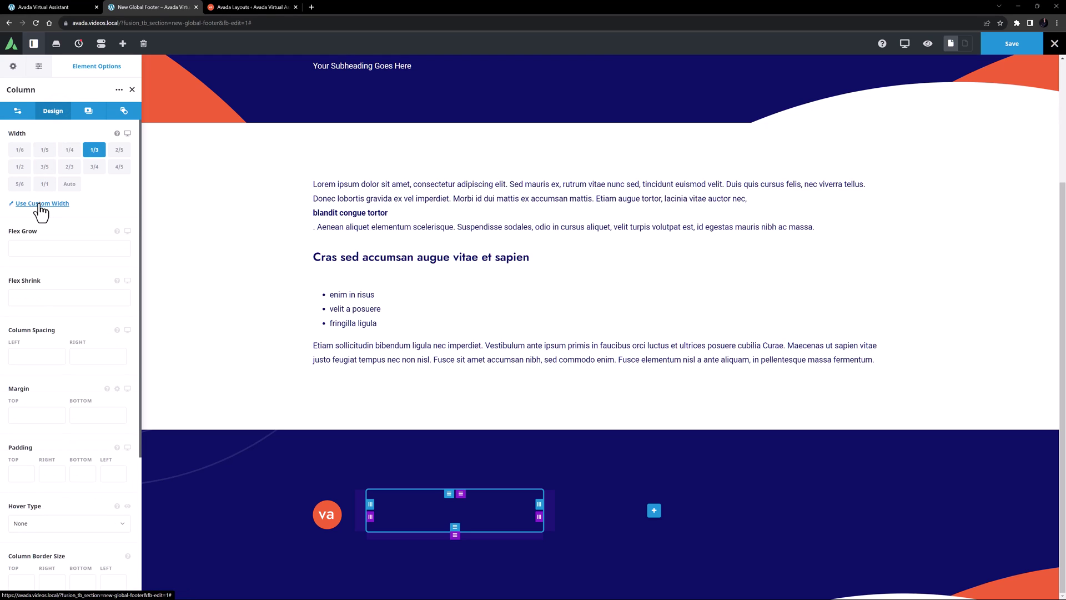
pyautogui.click(40, 204)
pyautogui.moveTo(28, 150); pyautogui.dragTo(5, 149)
pyautogui.write('50')
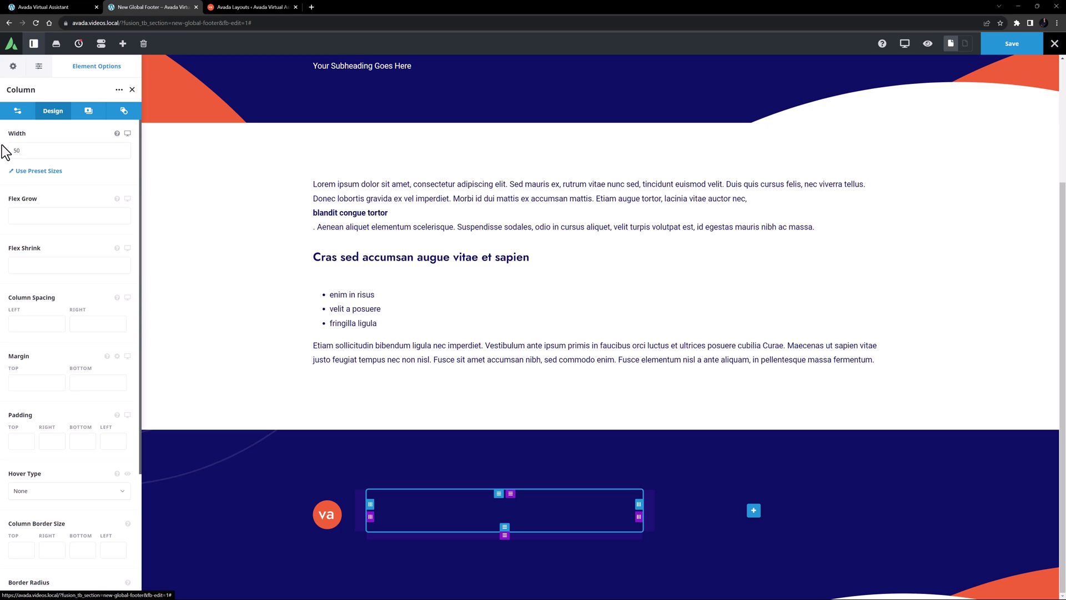
pyautogui.click(17, 384)
pyautogui.write('0px')
pyautogui.press('Tab')
pyautogui.write('0px')
pyautogui.click(502, 517)
pyautogui.click(123, 269)
# Make the menu text white with global Color 1
pyautogui.click(49, 112)
pyautogui.scroll(-8, 89, 389)
pyautogui.click(122, 426)
pyautogui.click(19, 458)
pyautogui.click(76, 401)
# Set the menu transition time to 500 and the submenu gap to 10px
pyautogui.click(15, 113)
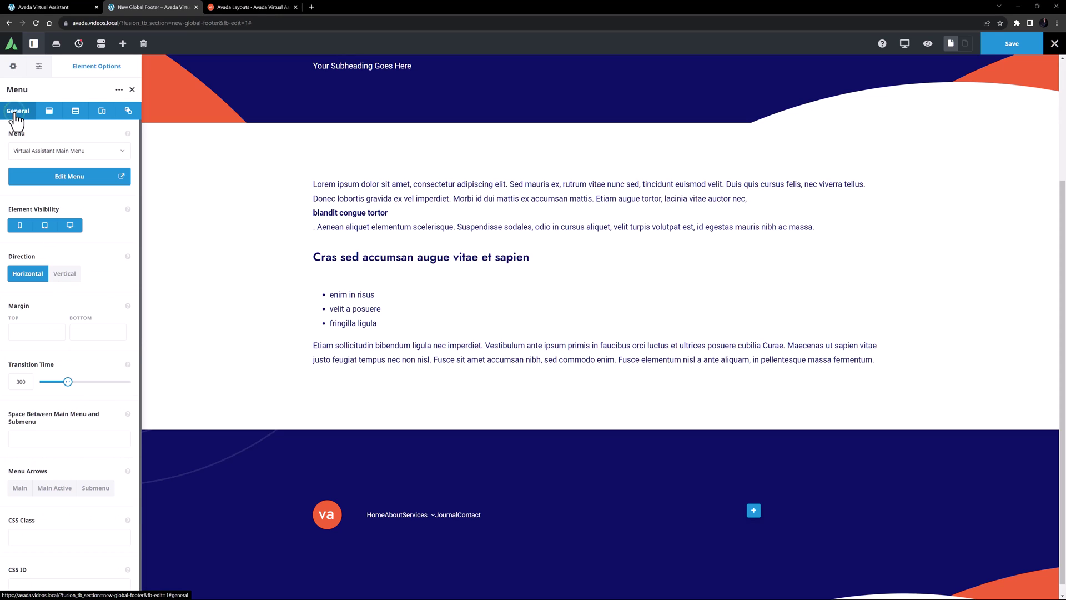
pyautogui.click(28, 384)
pyautogui.press('BackSpace')
pyautogui.press('BackSpace')
pyautogui.press('BackSpace')
pyautogui.write('500')
pyautogui.press('Tab')
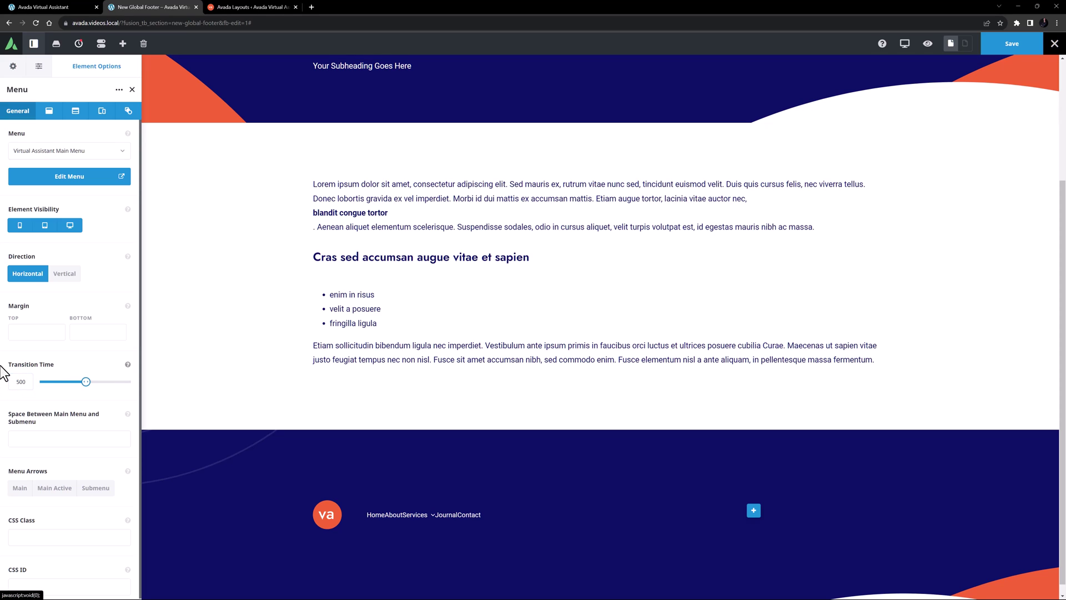
pyautogui.click(22, 438)
pyautogui.write('10px')
# Set menu minimum height to 0px and apply the Lead global typography preset
pyautogui.click(49, 110)
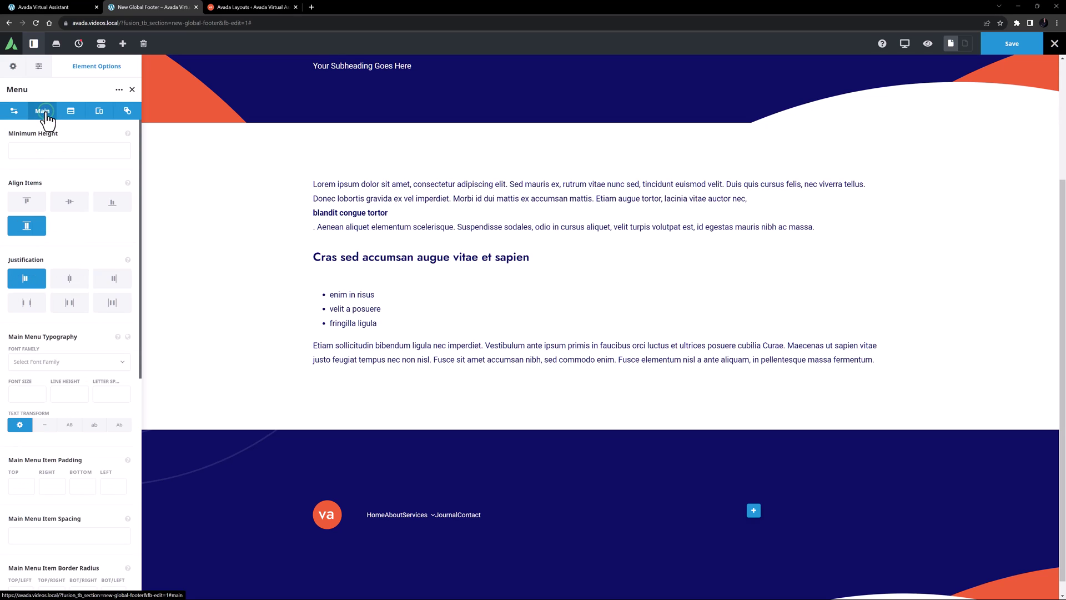
pyautogui.click(37, 152)
pyautogui.write('0px')
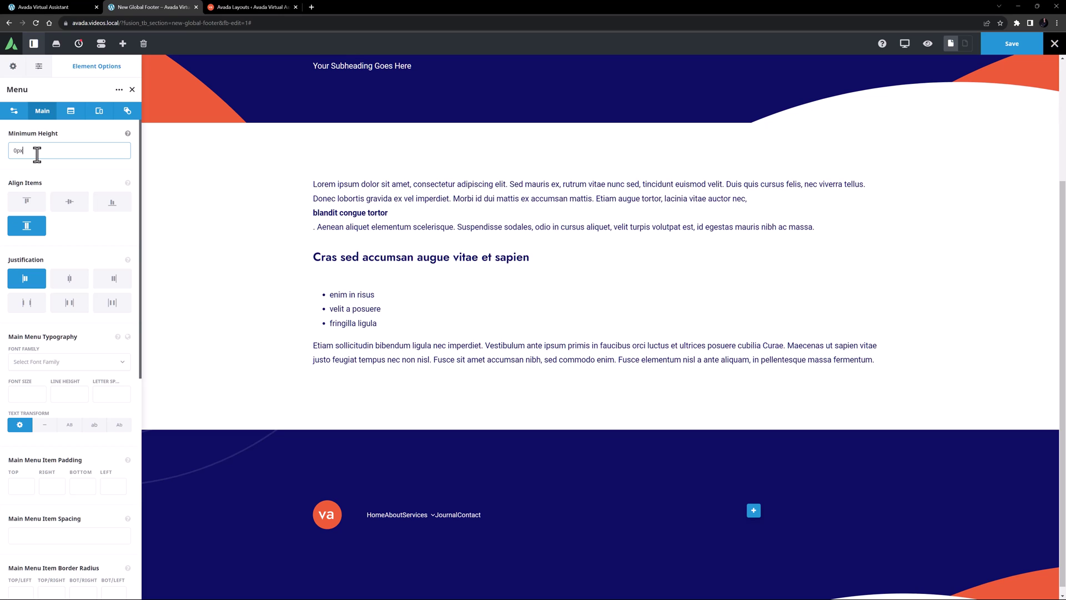
pyautogui.click(126, 336)
pyautogui.click(39, 401)
pyautogui.click(64, 391)
pyautogui.press('BackSpace')
pyautogui.press('BackSpace')
pyautogui.press('BackSpace')
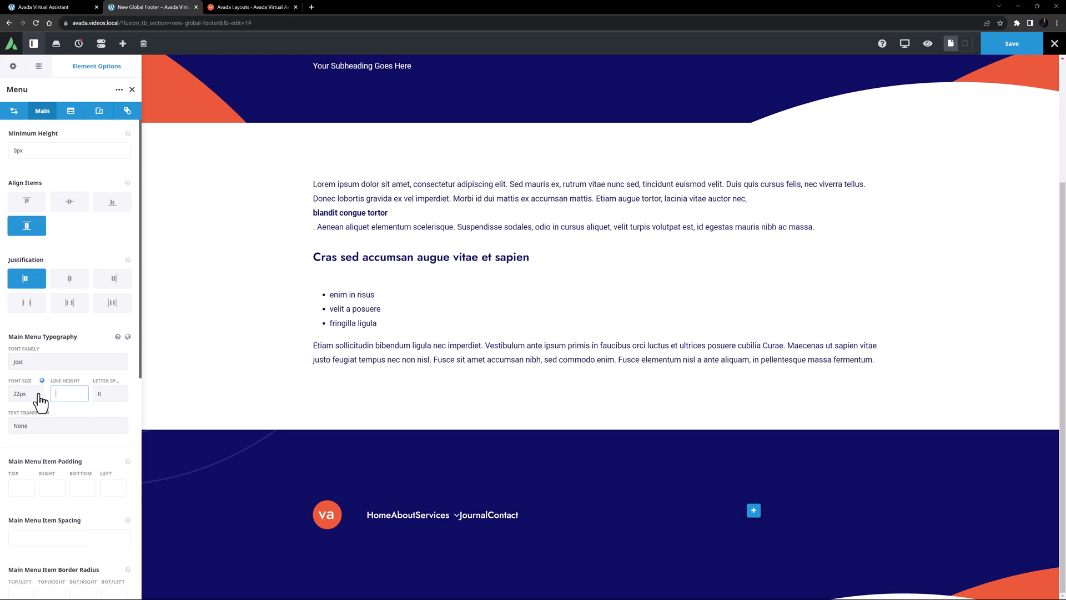
# Give menu items 5px padding and 40px spacing between them
pyautogui.scroll(-3, 54, 400)
pyautogui.click(25, 322)
pyautogui.write('5px')
pyautogui.press('Tab')
pyautogui.write('5px')
pyautogui.press('Tab')
pyautogui.click(19, 371)
pyautogui.write('40px')
# Use a Center Horizontal hover transition with a 2px white Color 1 bottom border
pyautogui.scroll(-5, 17, 372)
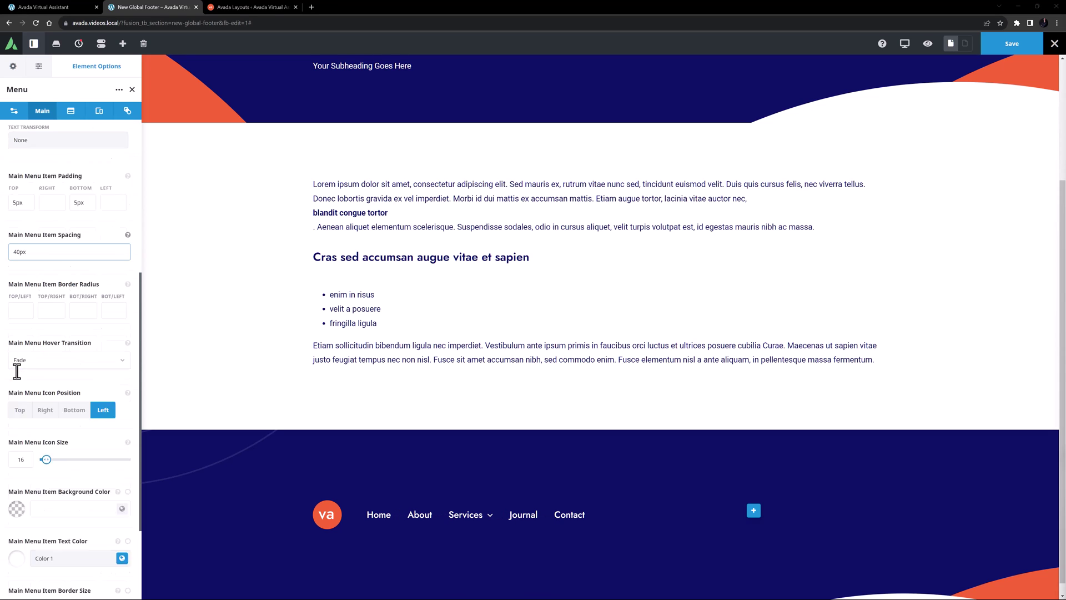
pyautogui.click(37, 231)
pyautogui.click(37, 261)
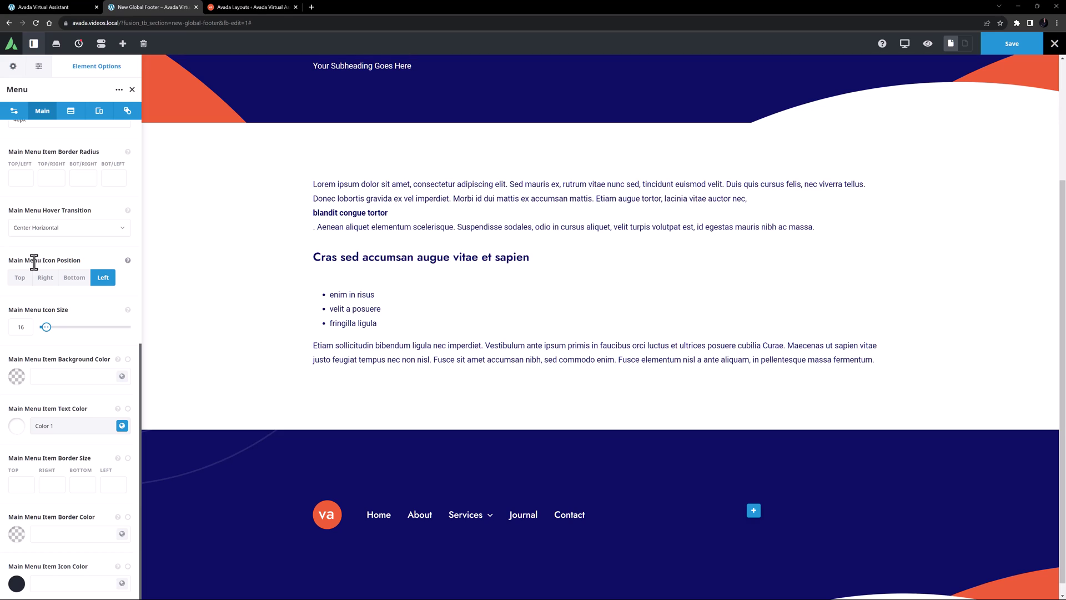
pyautogui.click(82, 488)
pyautogui.write('2px')
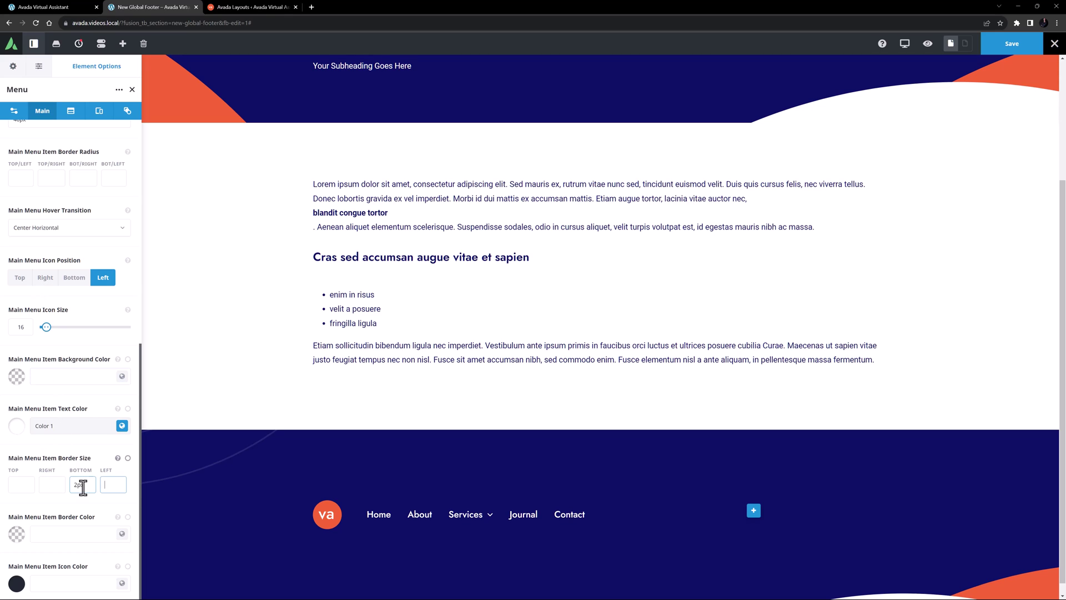
pyautogui.click(68, 531)
pyautogui.click(127, 459)
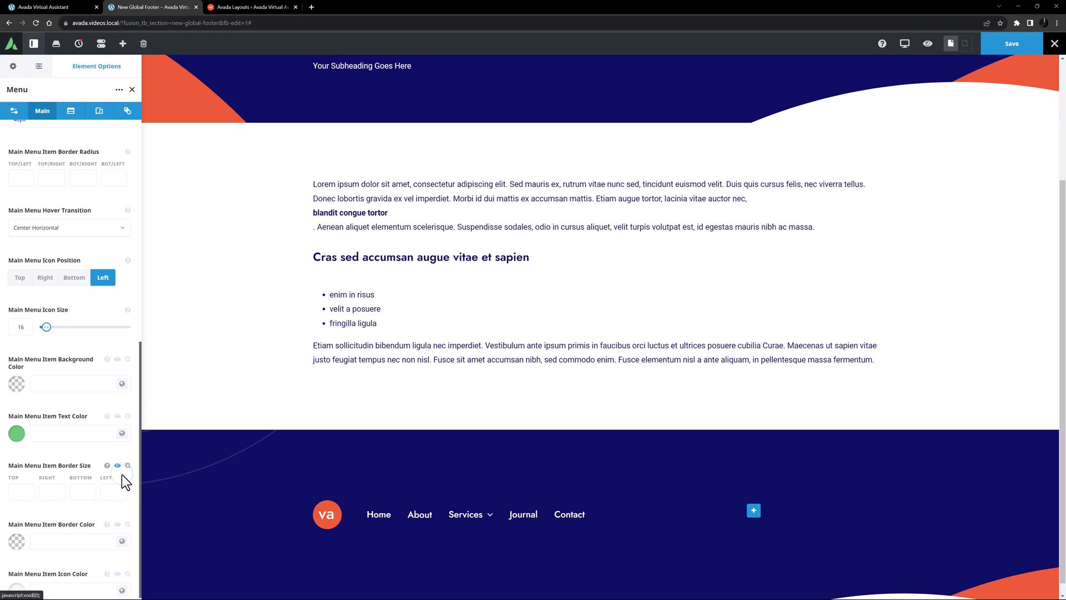
pyautogui.click(82, 491)
pyautogui.write('2')
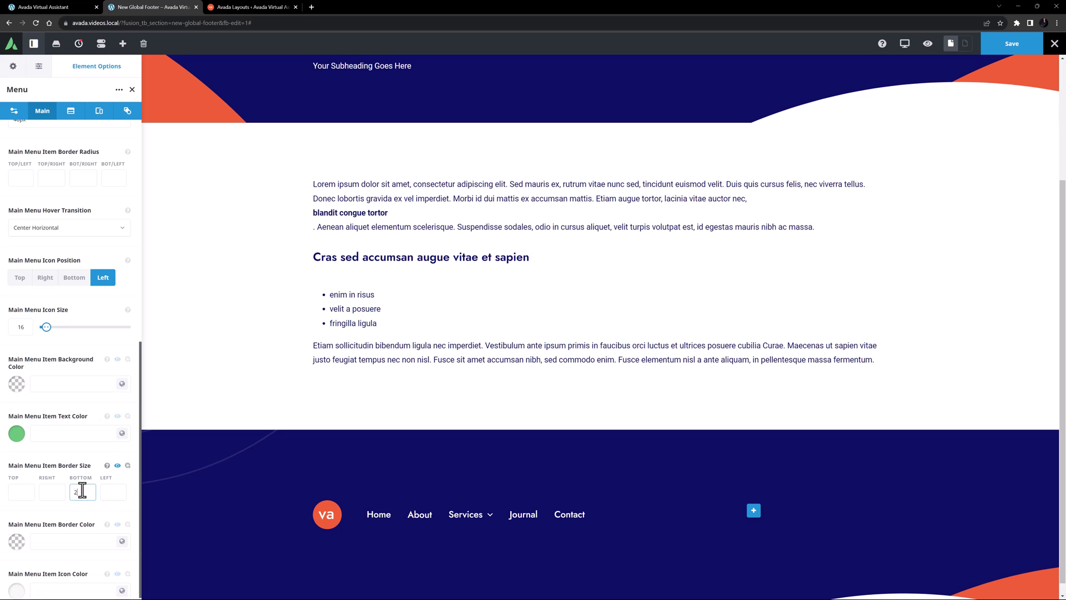
pyautogui.write('px')
pyautogui.press('Tab')
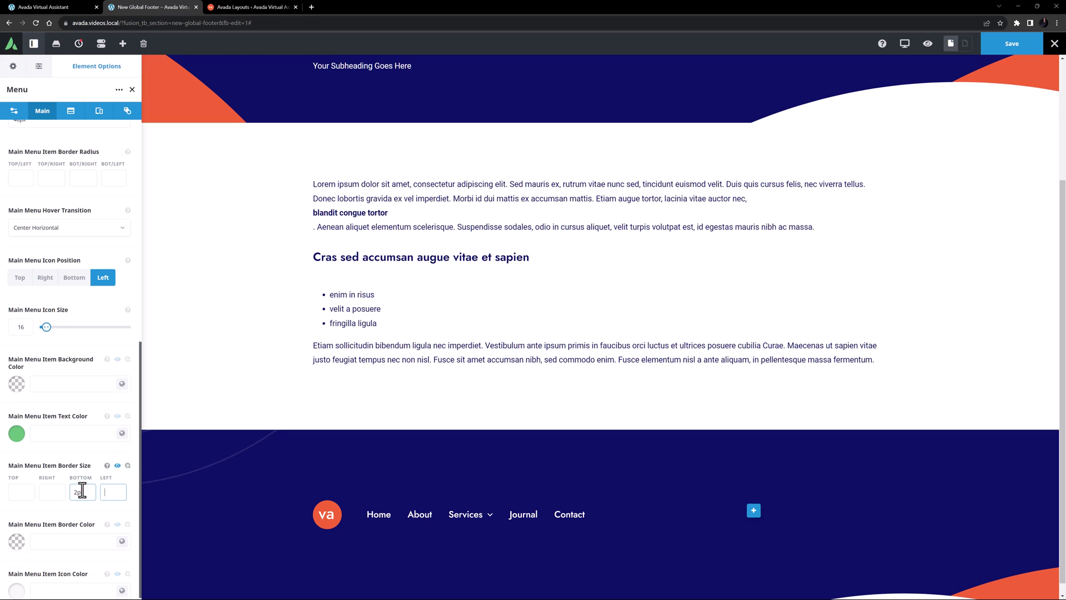
pyautogui.click(122, 541)
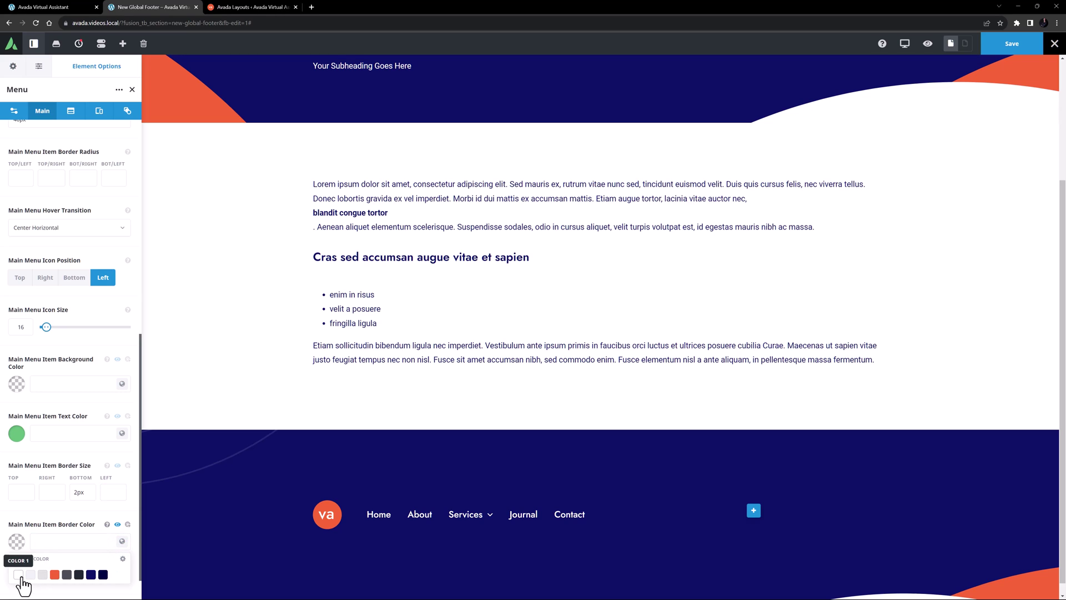
pyautogui.click(18, 575)
# Give the submenu 17px text and 6px rounded corners
pyautogui.click(68, 111)
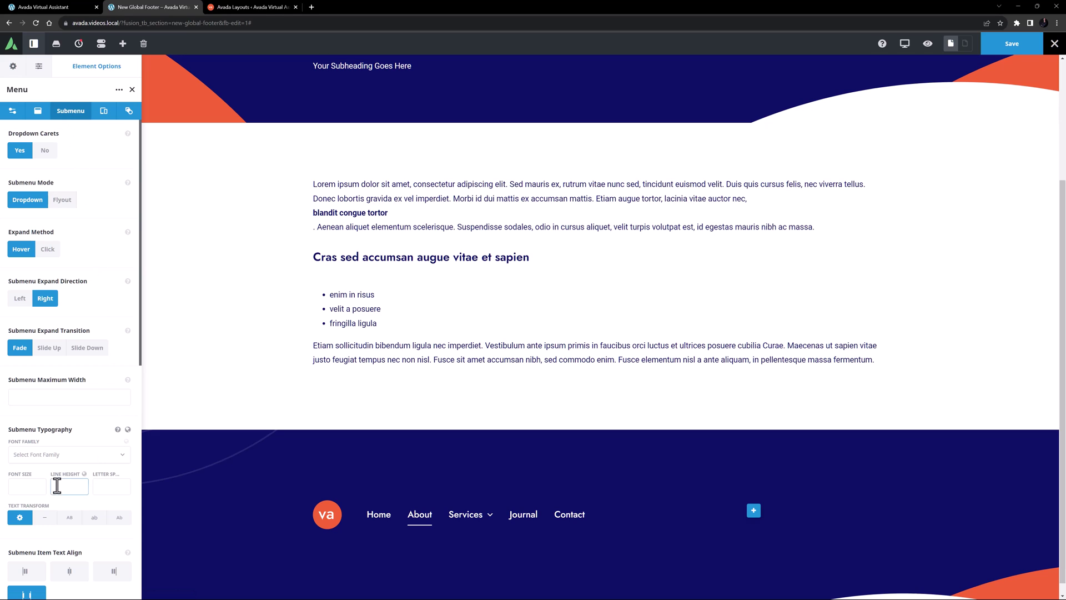
pyautogui.click(33, 488)
pyautogui.write('17px')
pyautogui.press('Tab')
pyautogui.scroll(-5, 35, 488)
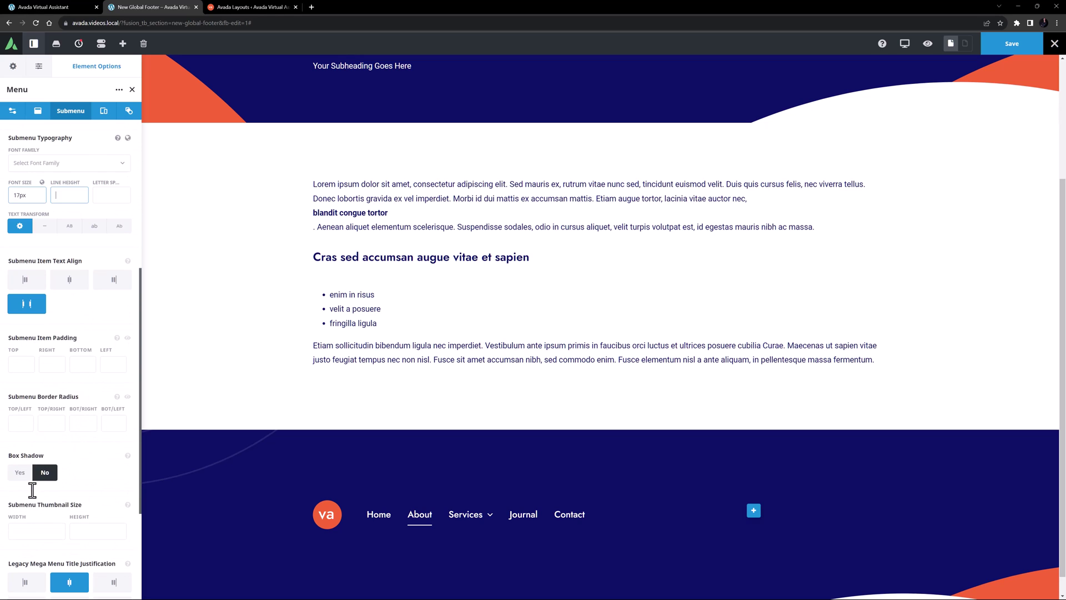
pyautogui.click(19, 424)
pyautogui.press('Tab')
pyautogui.write('6px')
pyautogui.press('Tab')
pyautogui.write('6px')
pyautogui.press('Tab')
pyautogui.press('Tab')
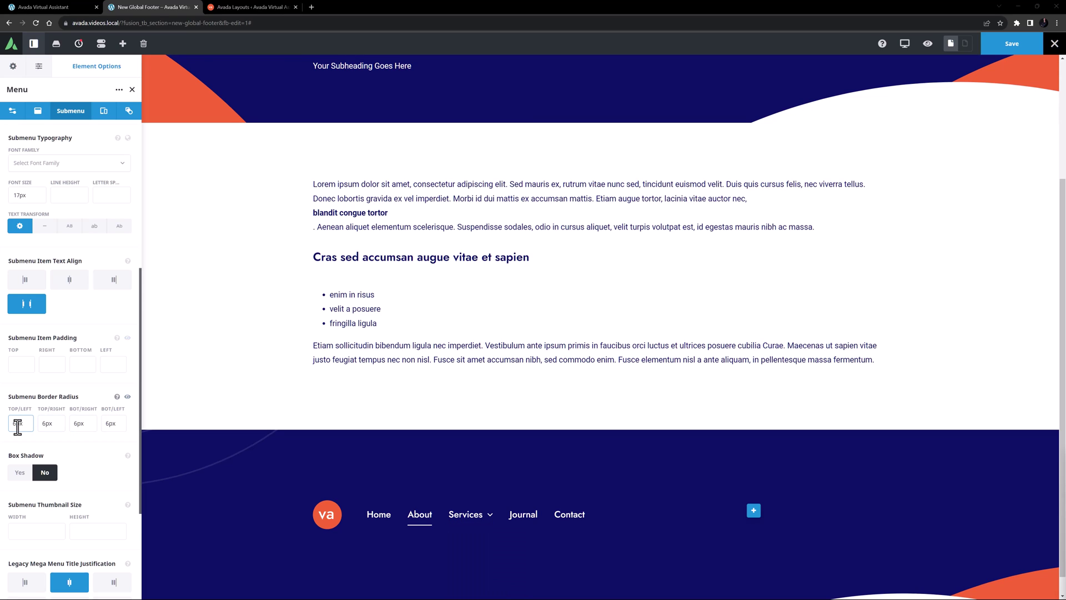
# Make the submenu separator navy Color 7 with 0.9 alpha
pyautogui.scroll(-3, 63, 455)
pyautogui.click(122, 484)
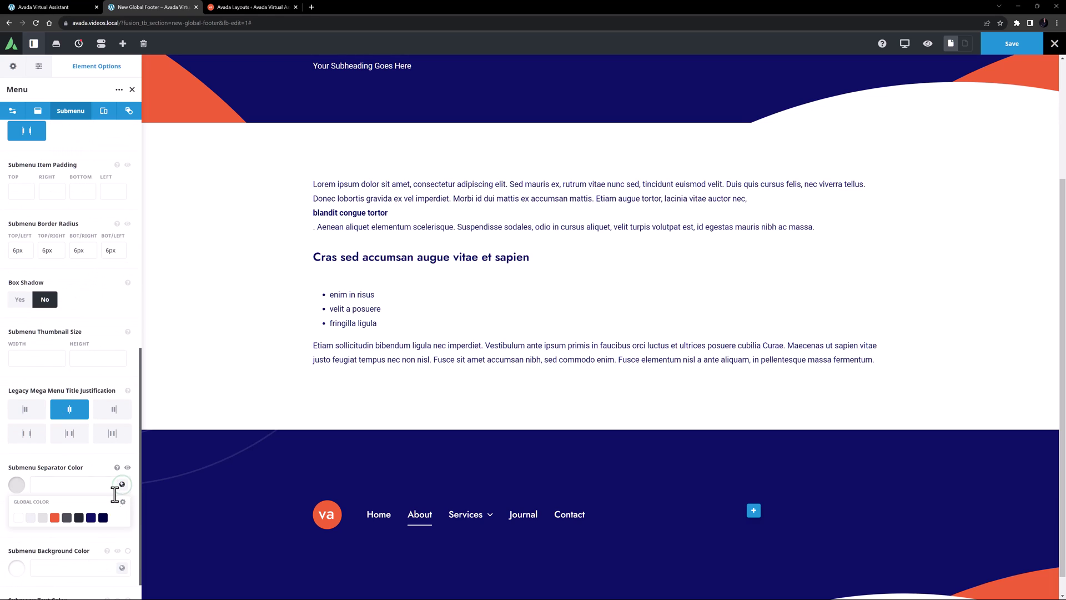
pyautogui.click(91, 517)
pyautogui.click(121, 502)
pyautogui.click(109, 547)
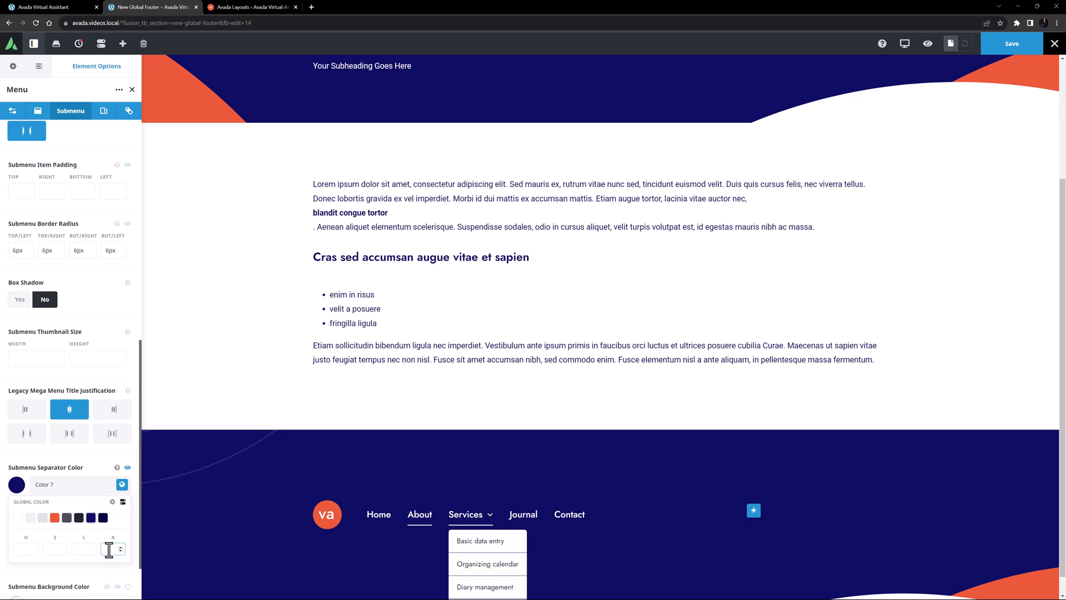
pyautogui.write('0.9')
pyautogui.scroll(-1, 109, 550)
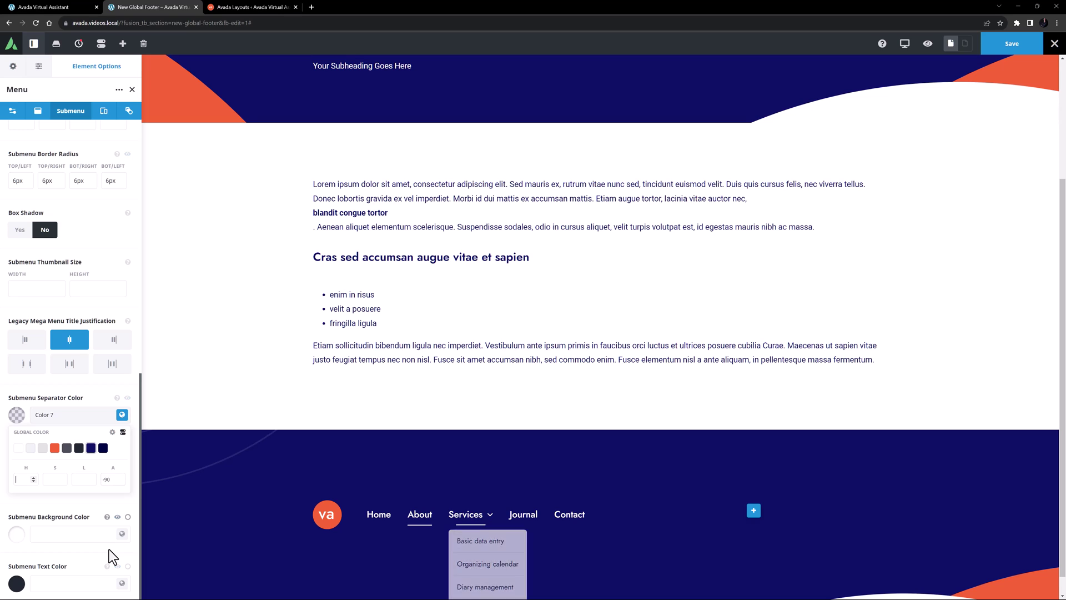
pyautogui.click(118, 526)
# Give the submenu an orange background, white text and navy hover text
pyautogui.click(59, 570)
pyautogui.click(80, 503)
pyautogui.click(122, 583)
pyautogui.click(20, 581)
pyautogui.click(127, 566)
pyautogui.click(121, 583)
pyautogui.click(95, 579)
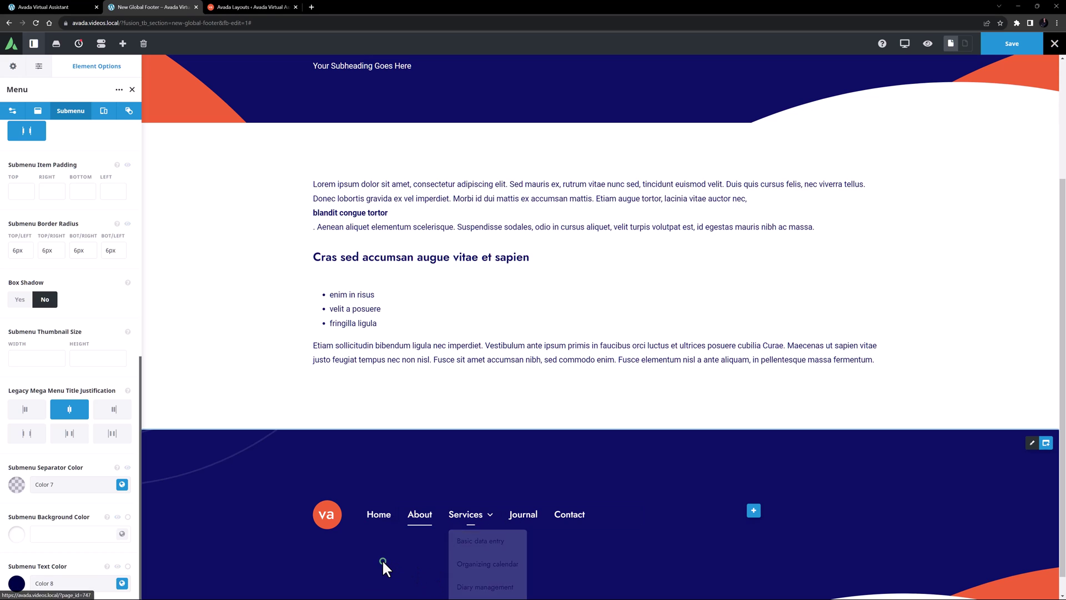
# At tablet preview, make the mobile menu trigger background transparent and its text white
pyautogui.click(104, 113)
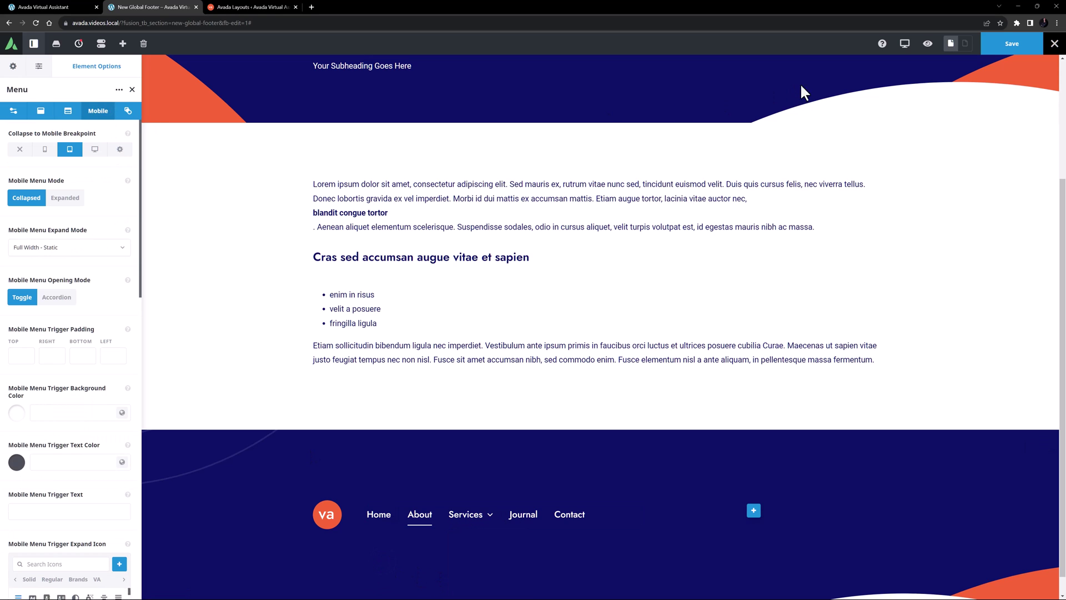
pyautogui.moveTo(904, 46)
pyautogui.click(925, 66)
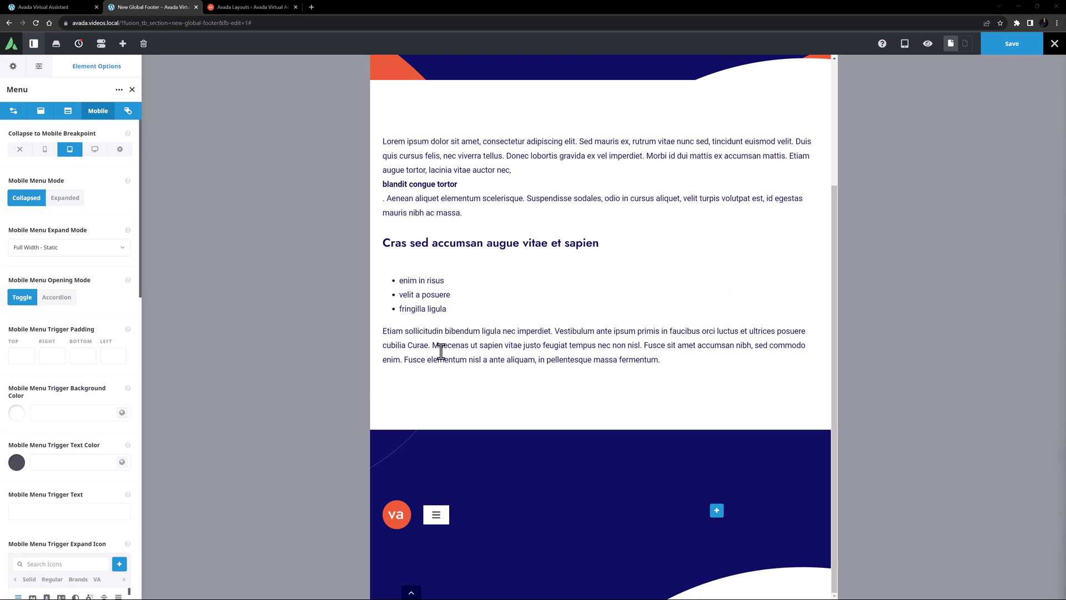
pyautogui.click(49, 412)
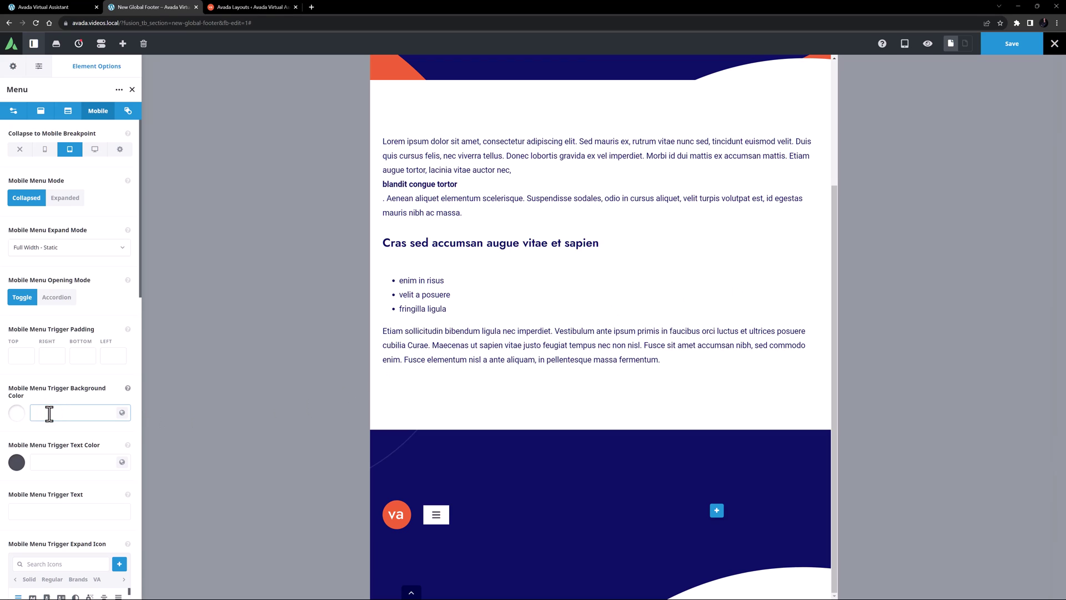
pyautogui.write('rgba(255,255,255,0)')
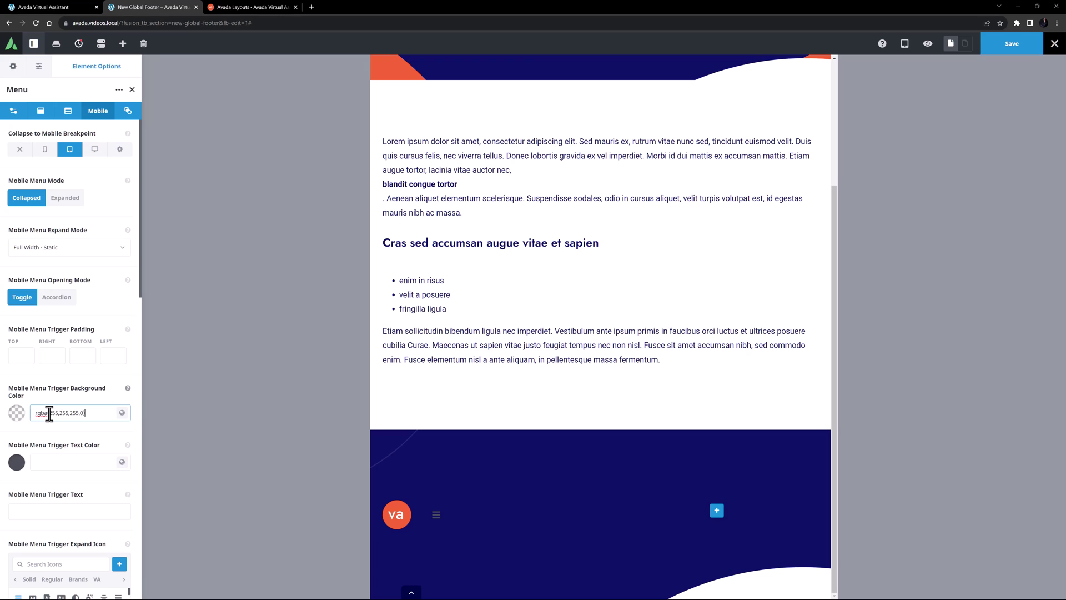
pyautogui.click(122, 462)
pyautogui.click(18, 495)
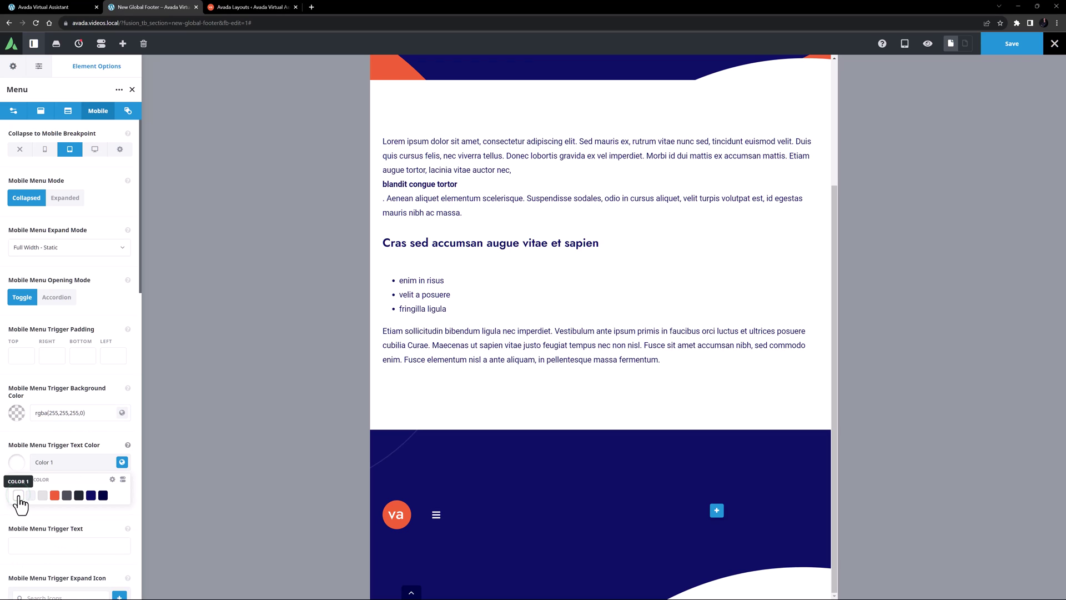
# Use the VA hamburger icon to expand and the X icon to collapse the mobile menu
pyautogui.scroll(-4, 19, 502)
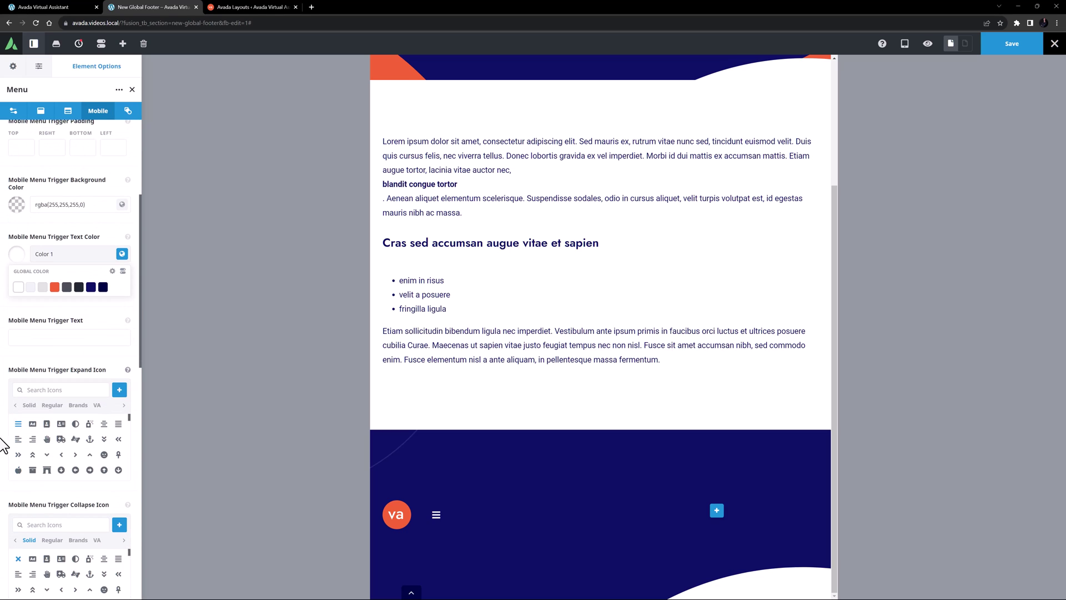
pyautogui.click(95, 405)
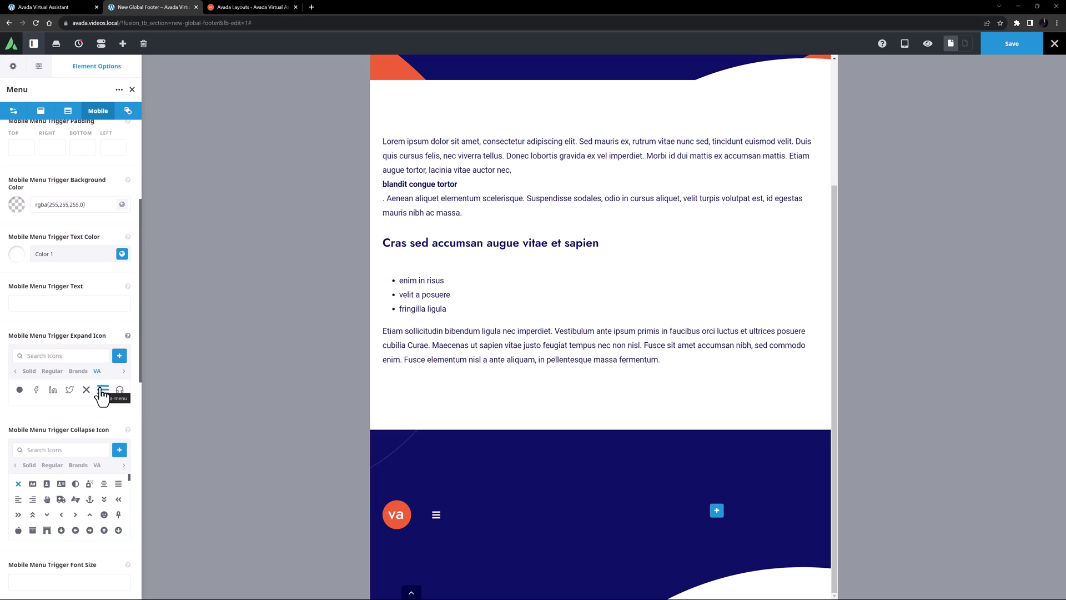
pyautogui.click(103, 389)
pyautogui.click(97, 465)
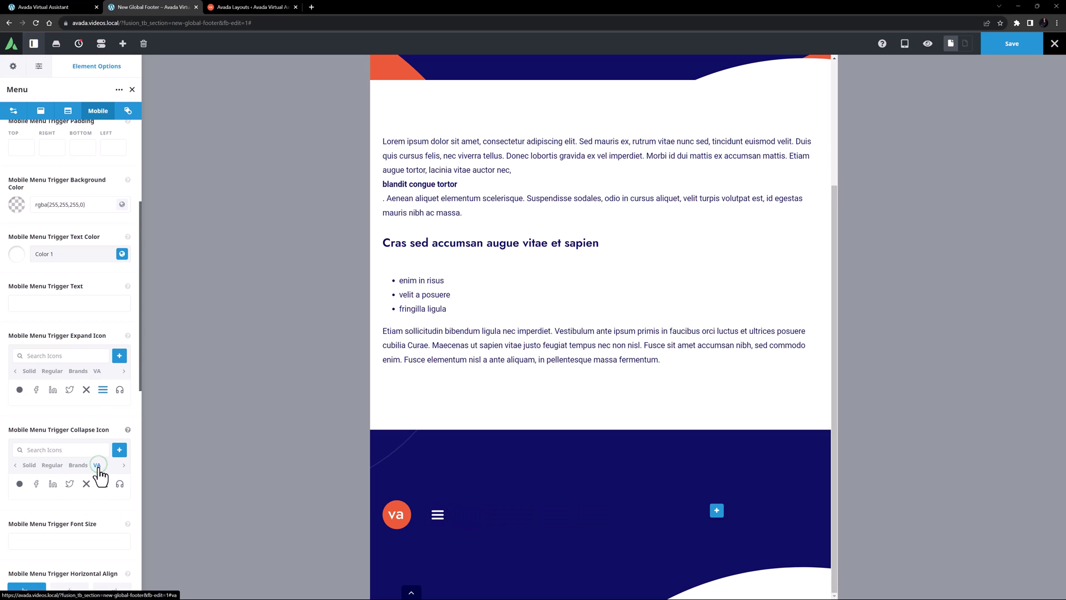
pyautogui.click(86, 484)
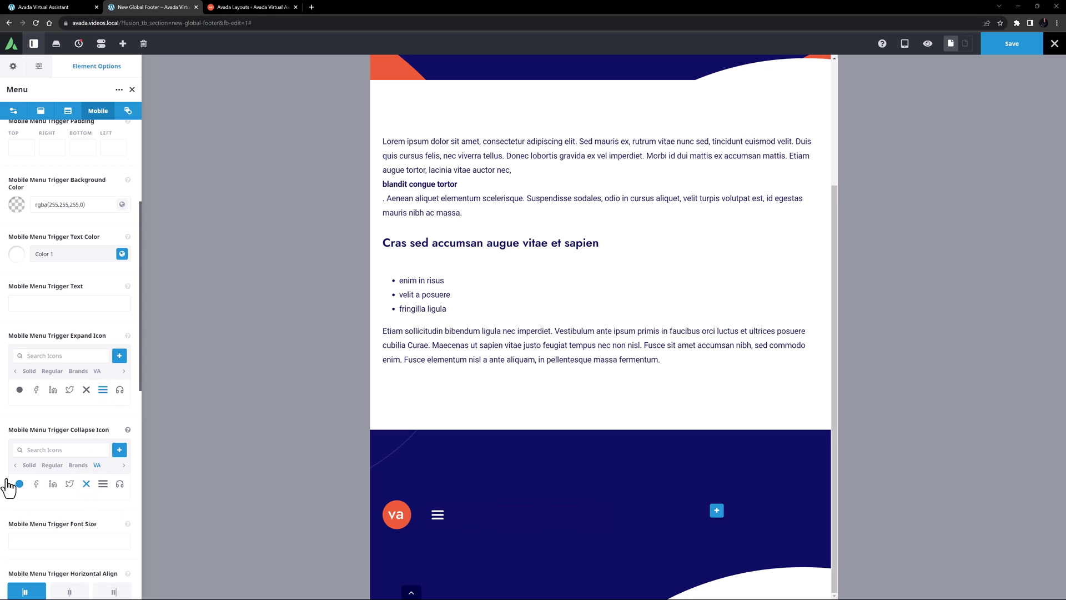
# Set the trigger to 25px, aligned right, with a 55 item minimum height
pyautogui.scroll(-5, 9, 550)
pyautogui.click(22, 249)
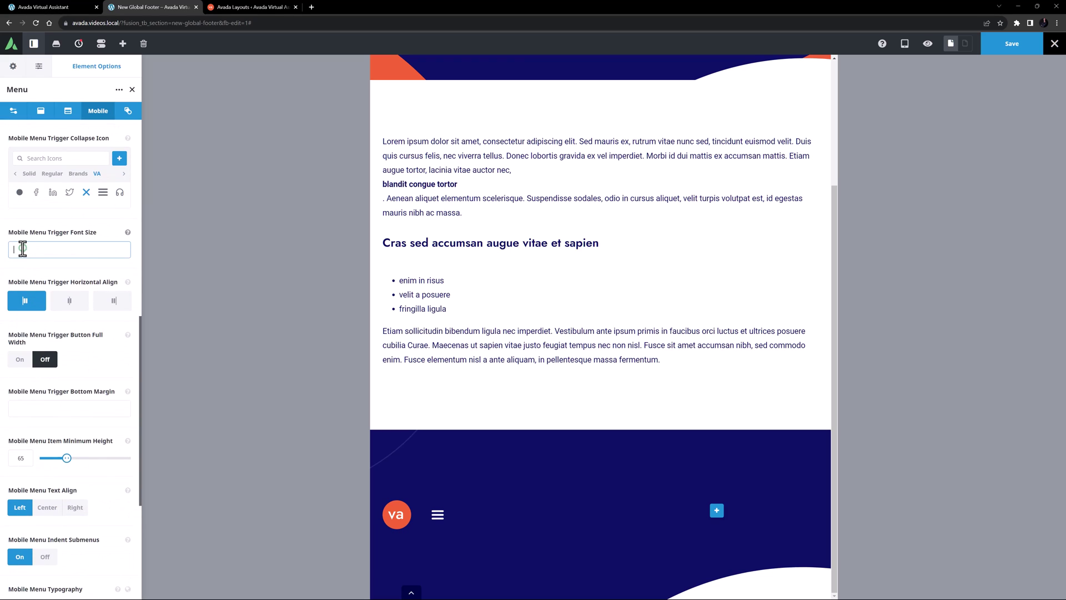
pyautogui.write('25px')
pyautogui.click(111, 303)
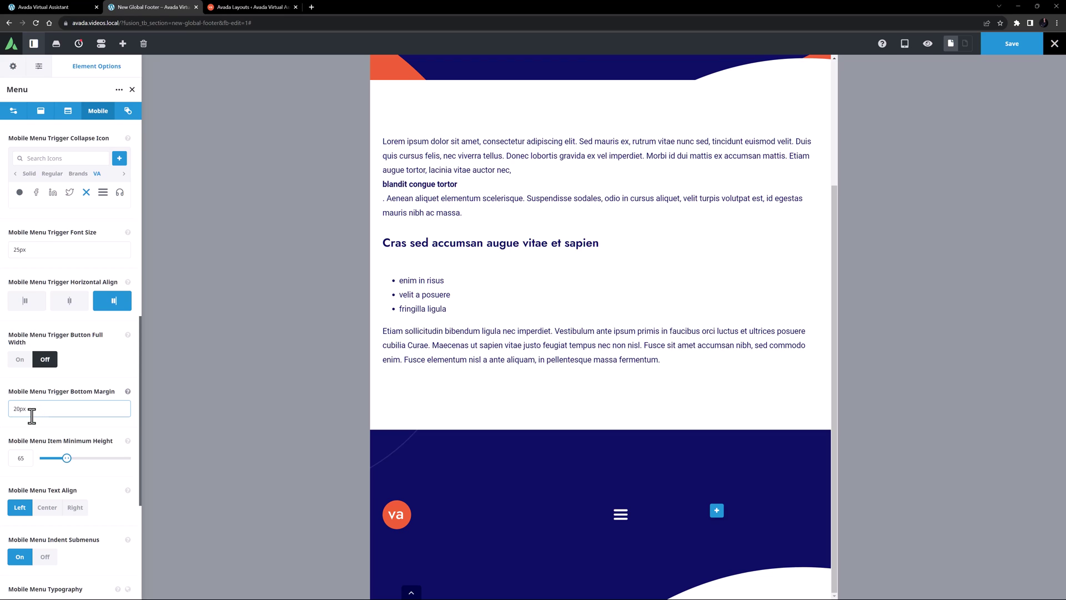
pyautogui.doubleClick(12, 458)
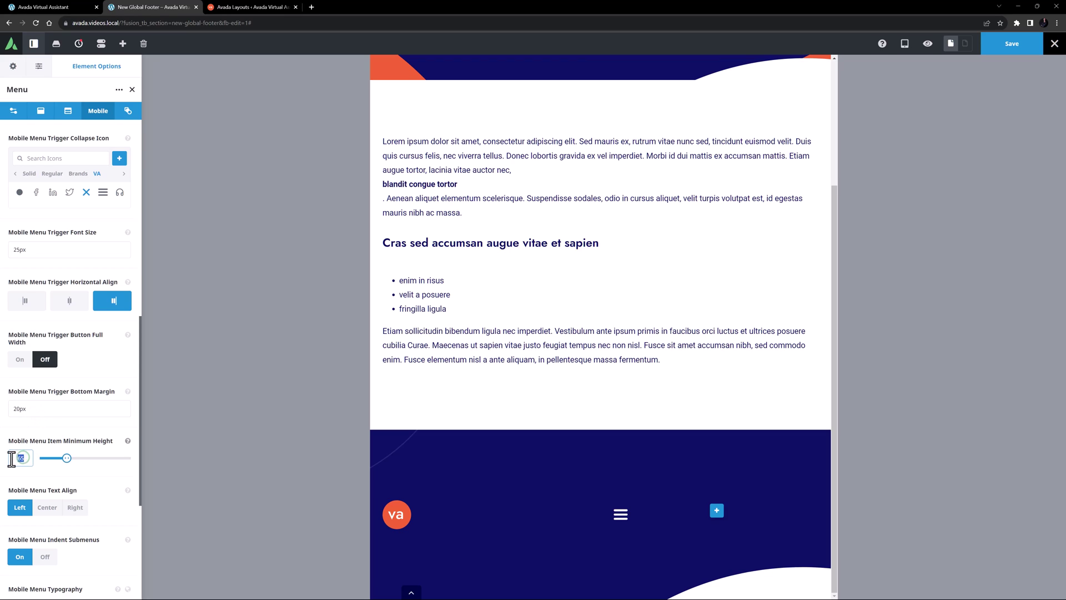
pyautogui.write('55')
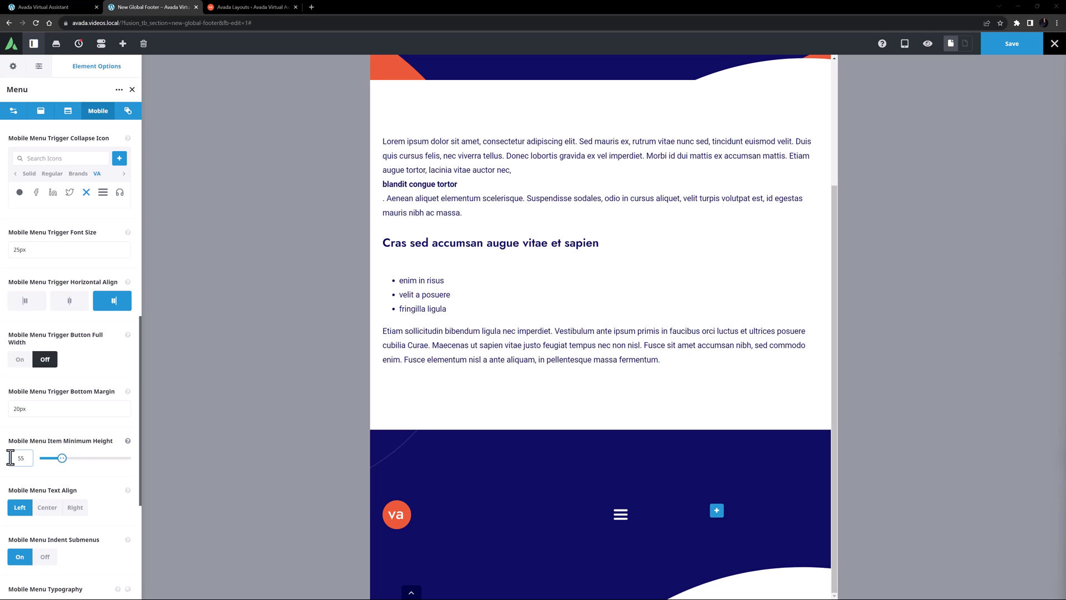
# Give the mobile menu Color 1 separators and text on a Color 4 background
pyautogui.scroll(-4, 48, 489)
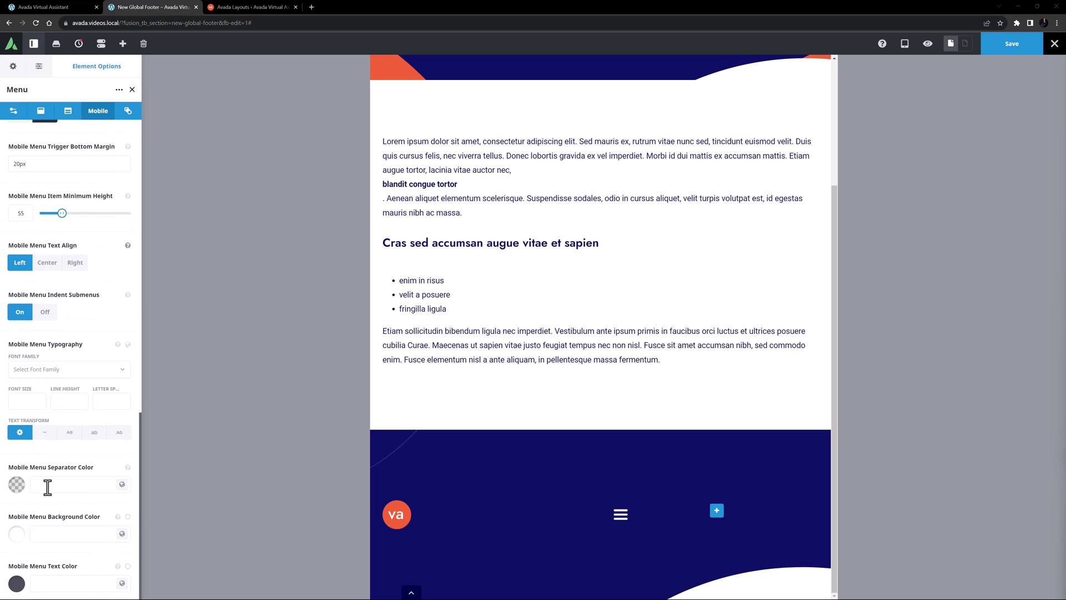
pyautogui.click(123, 484)
pyautogui.click(18, 517)
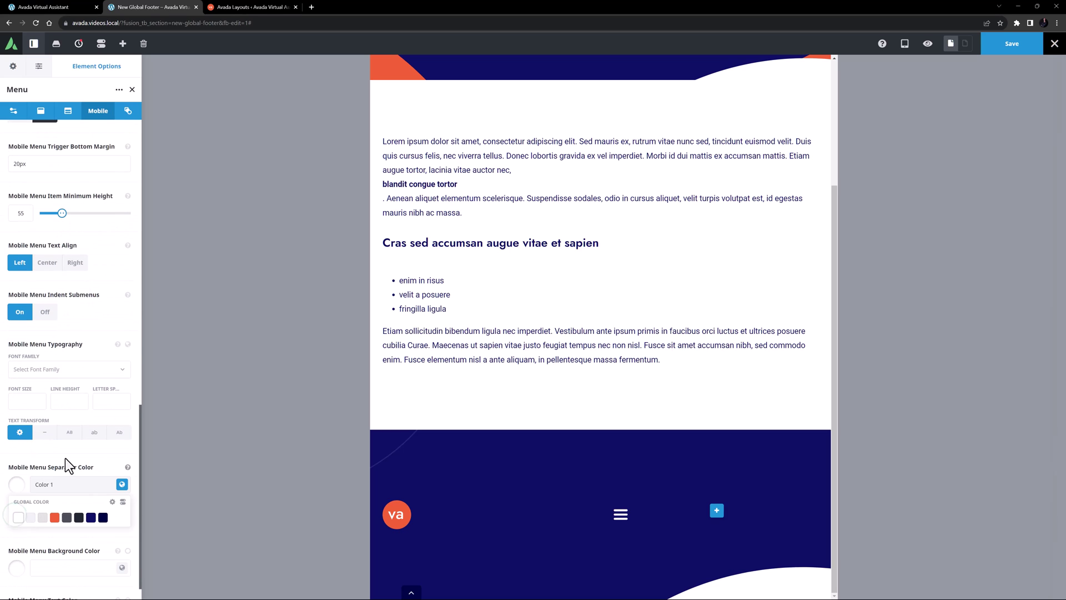
pyautogui.moveTo(124, 533)
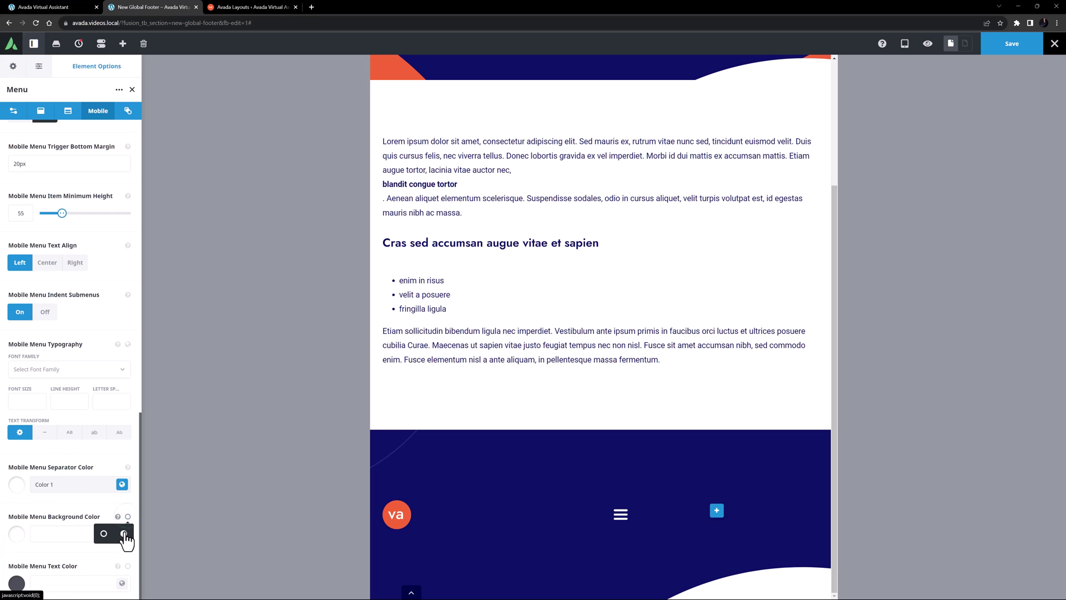
pyautogui.click(123, 534)
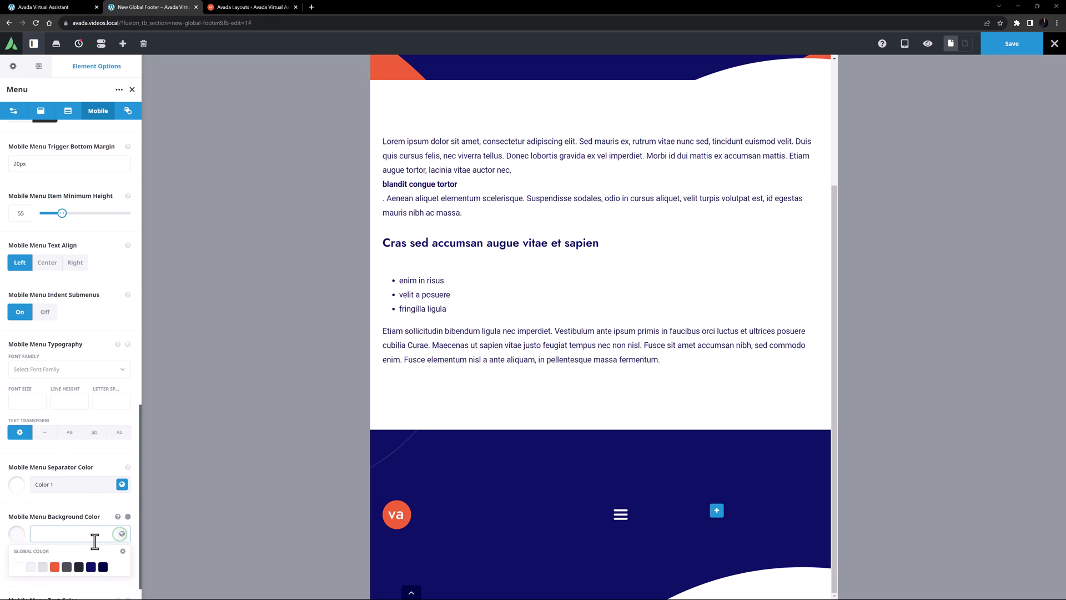
pyautogui.click(55, 566)
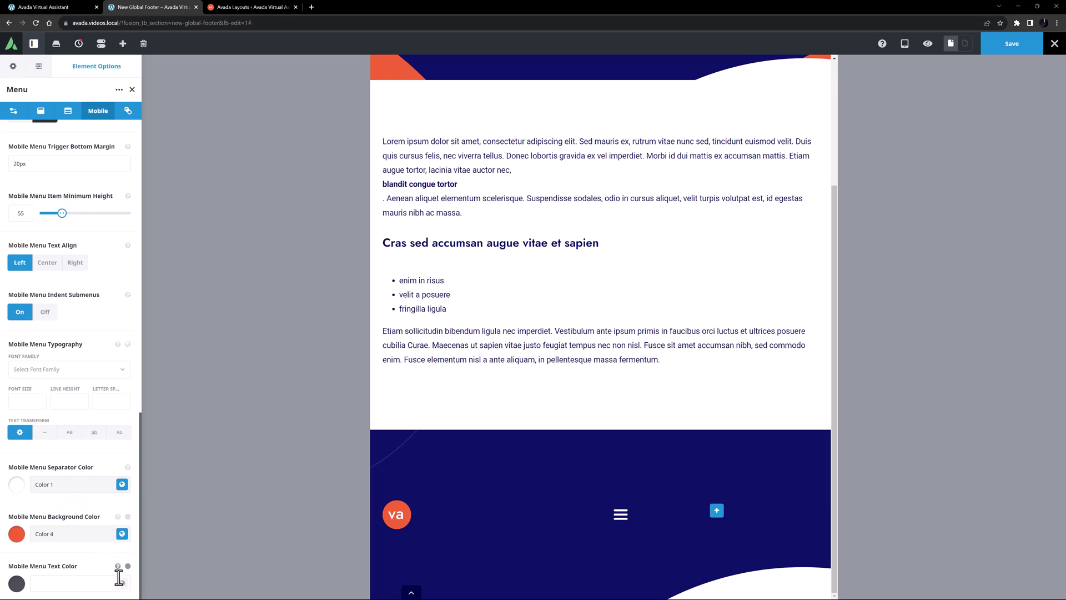
pyautogui.click(122, 583)
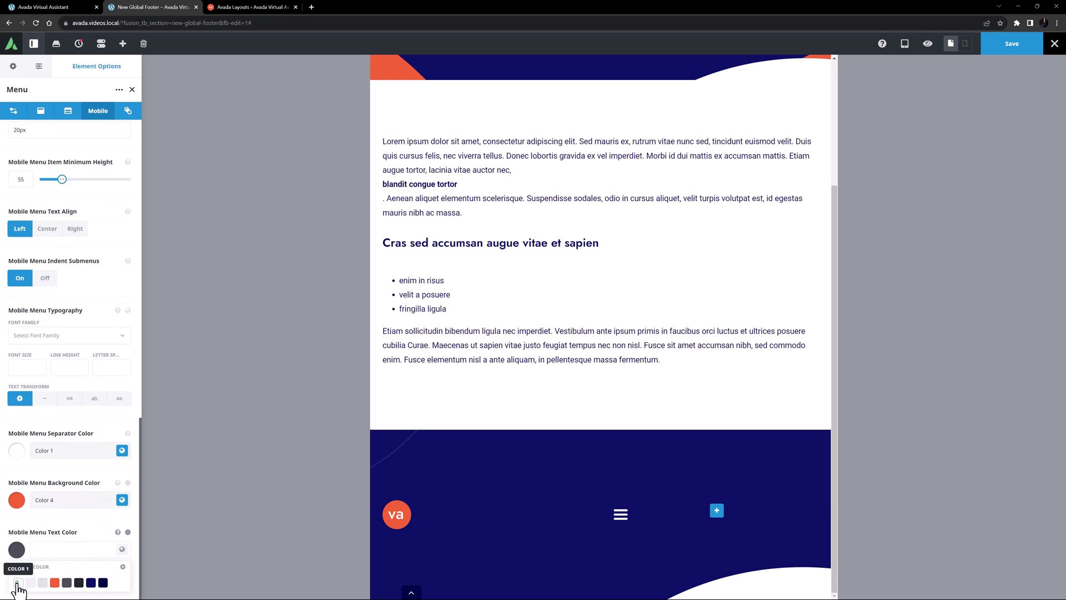
pyautogui.click(17, 583)
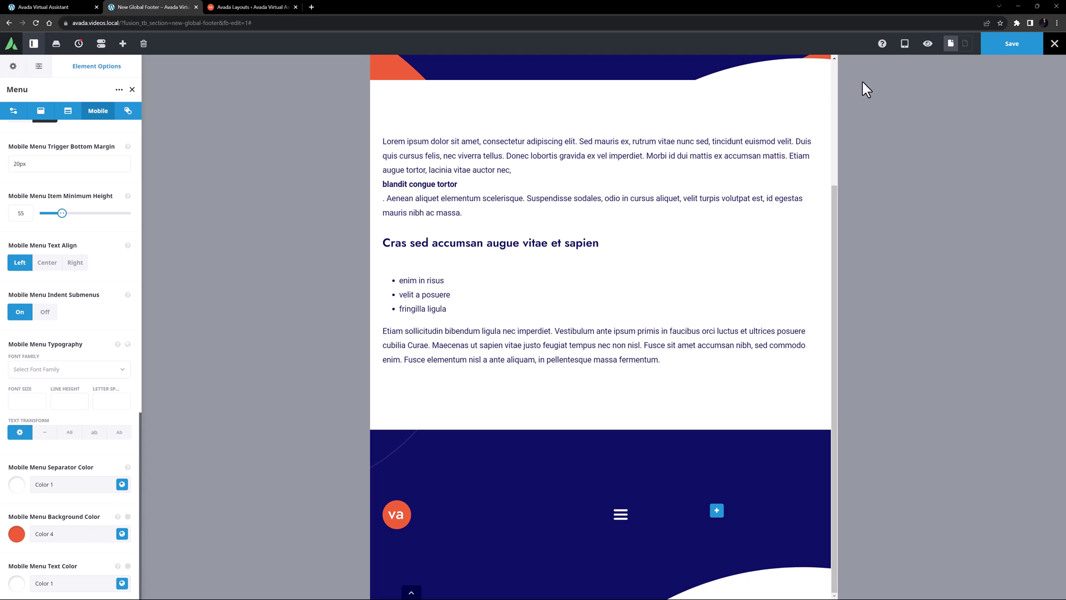
pyautogui.click(905, 45)
# Back at desktop width, make the empty right column an end-aligned row hidden on mobile
pyautogui.click(947, 68)
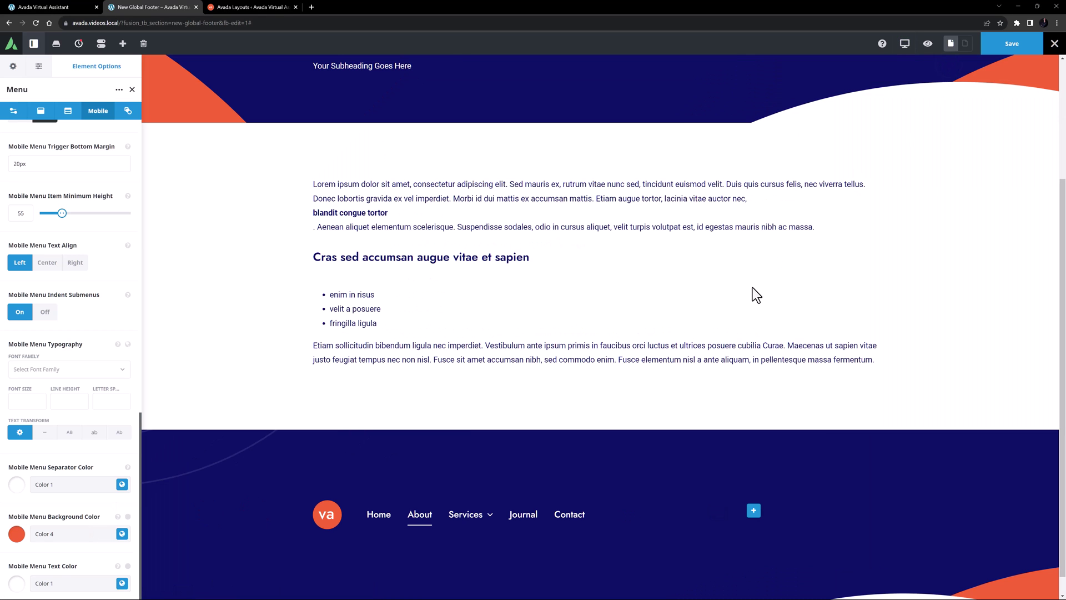
pyautogui.click(672, 497)
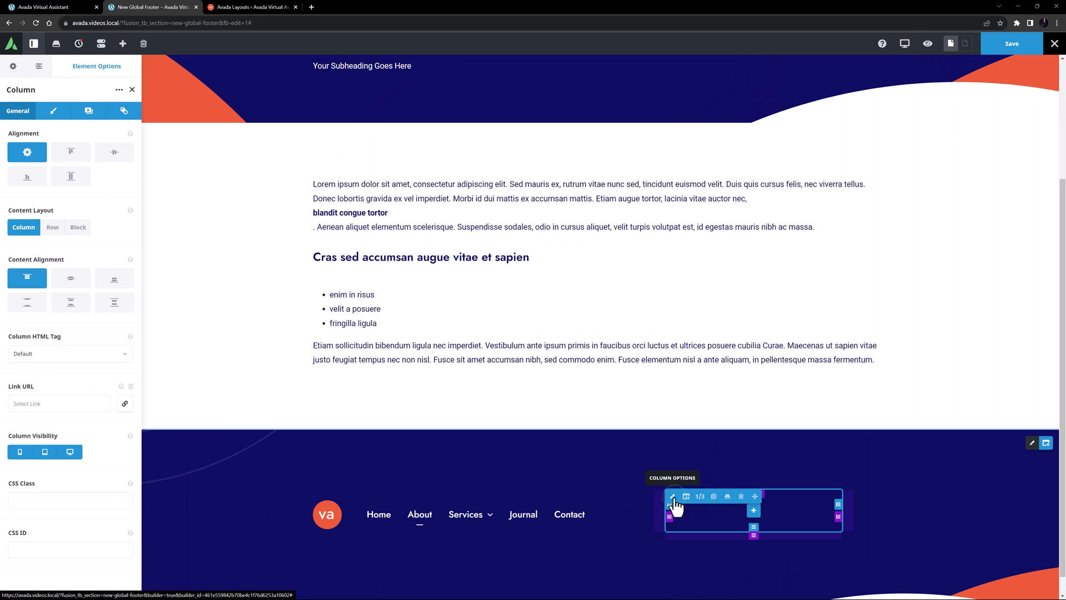
pyautogui.click(56, 231)
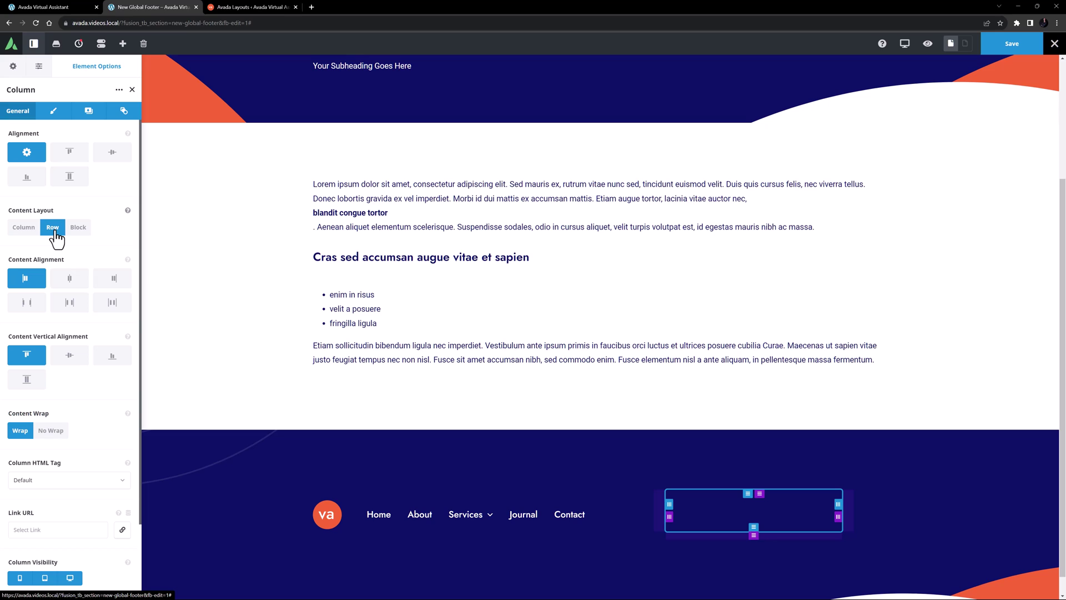
pyautogui.click(106, 283)
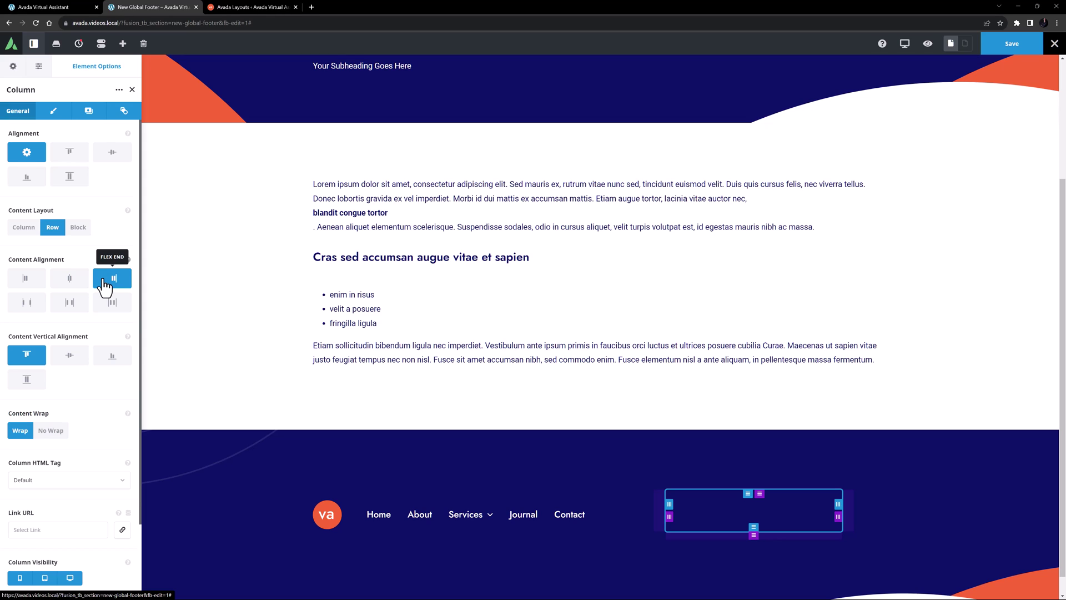
pyautogui.click(19, 578)
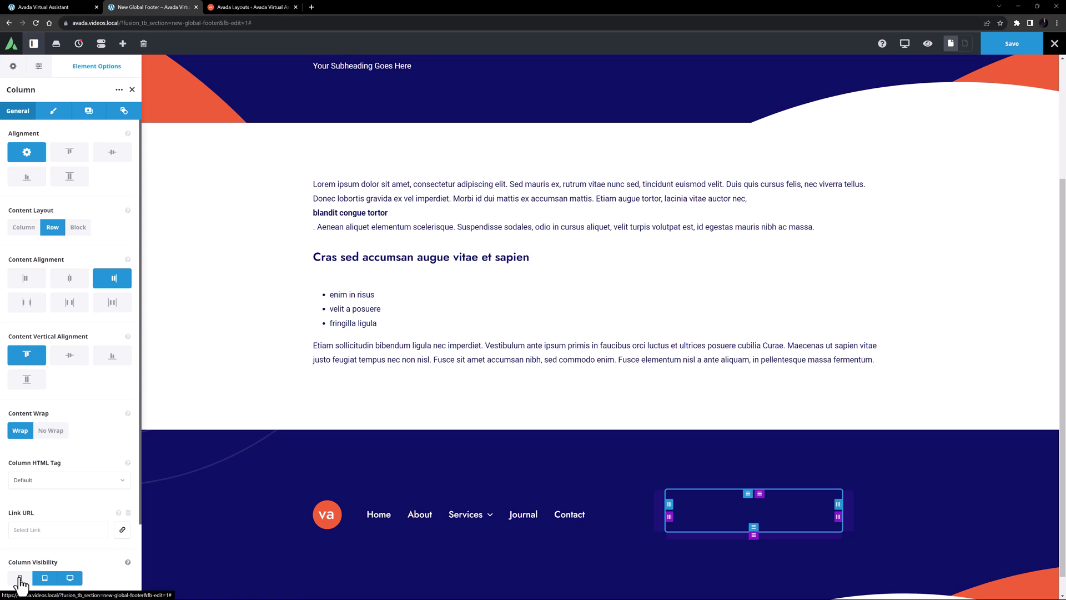
# Give the right column a custom width of 41 and adjust its margins
pyautogui.click(53, 113)
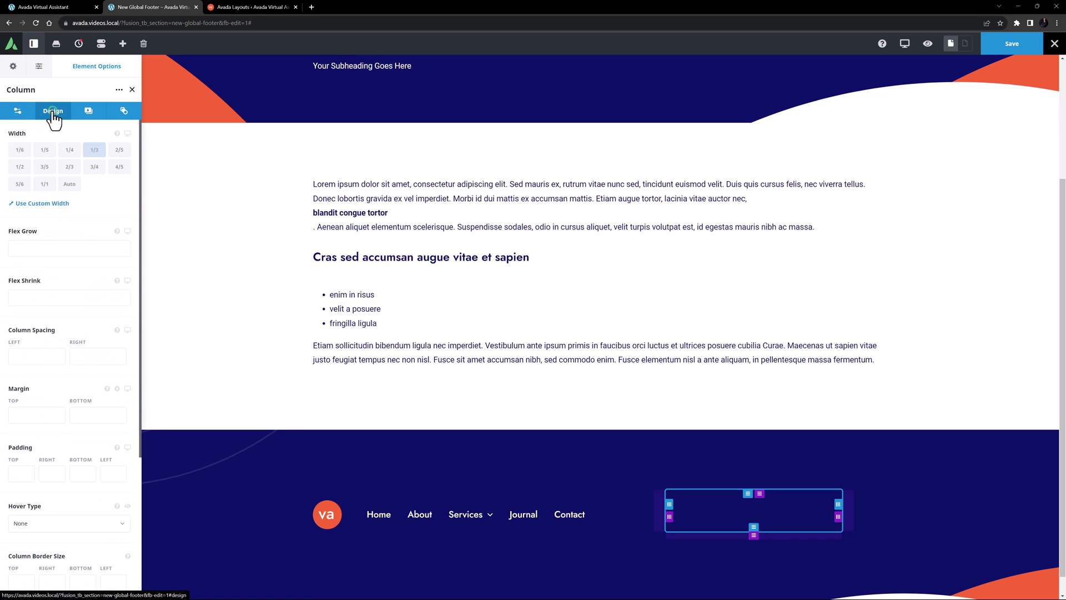
pyautogui.click(47, 205)
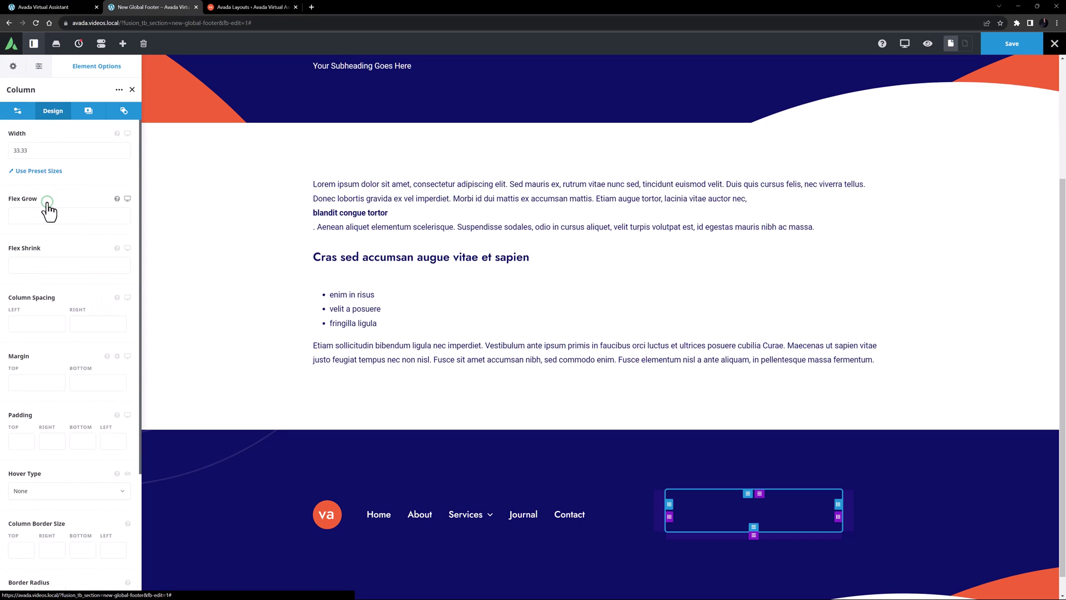
pyautogui.moveTo(32, 151); pyautogui.dragTo(3, 153)
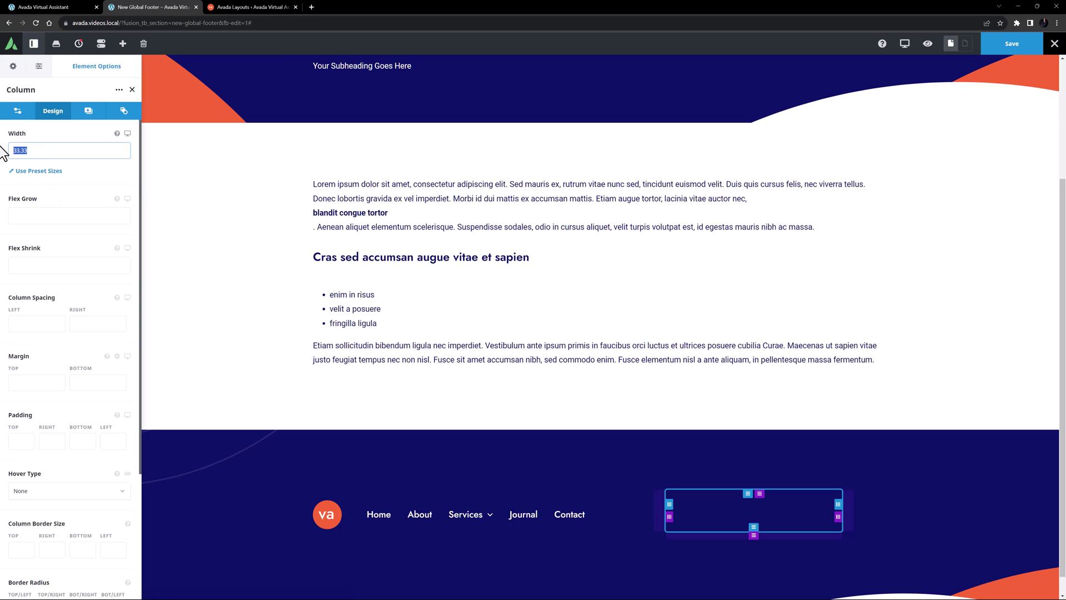
pyautogui.write('41')
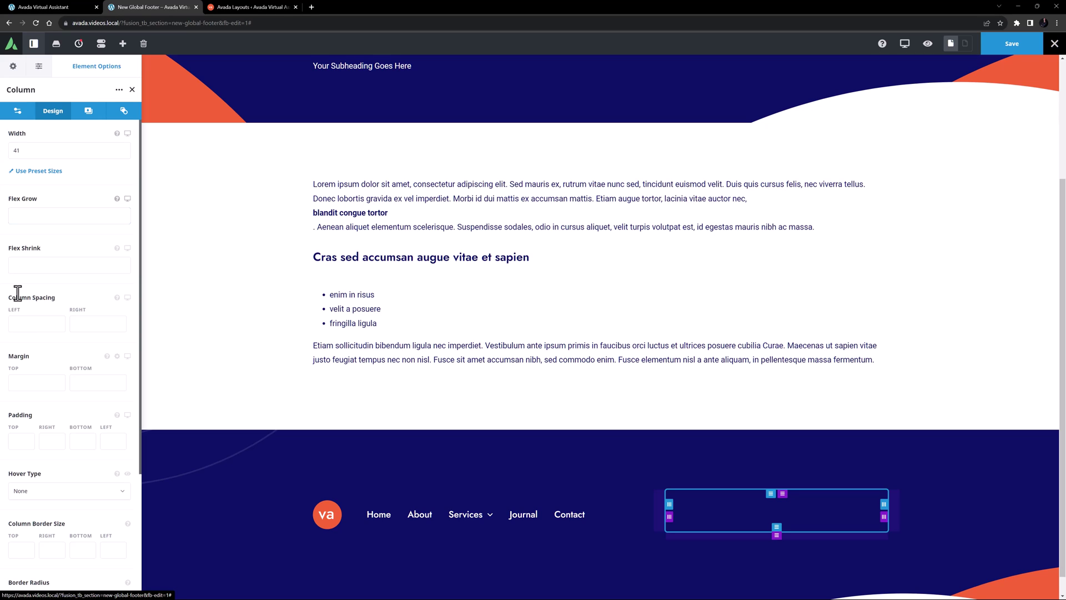
pyautogui.click(16, 385)
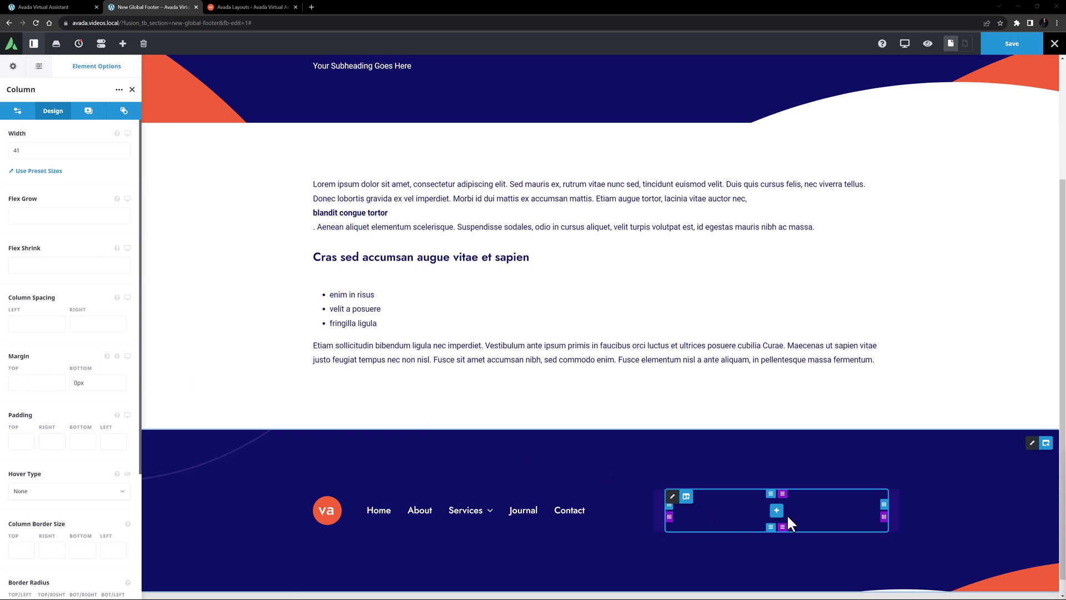
# Add a button to the right column with a telephone link and the phone number label
pyautogui.click(776, 511)
pyautogui.click(450, 153)
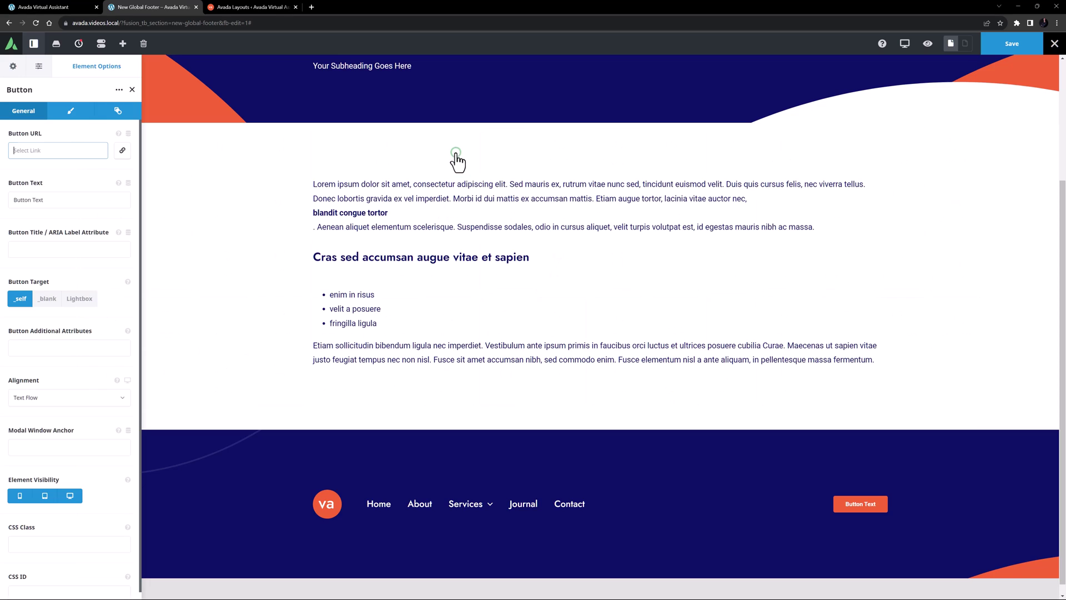
pyautogui.click(35, 150)
pyautogui.hotkey('ctrl', 'v')
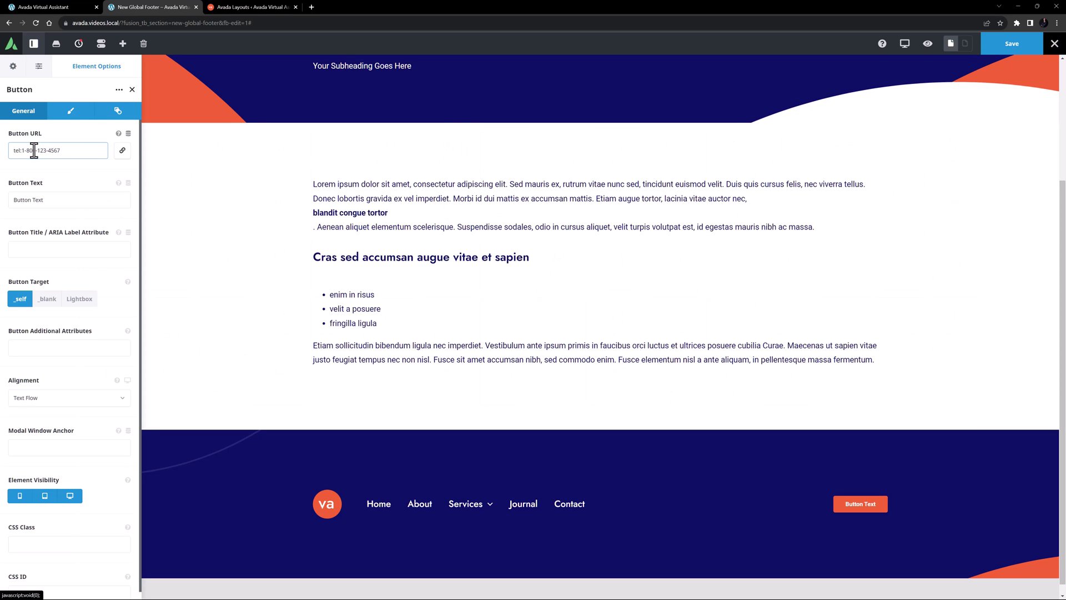
pyautogui.moveTo(43, 198); pyautogui.dragTo(3, 206)
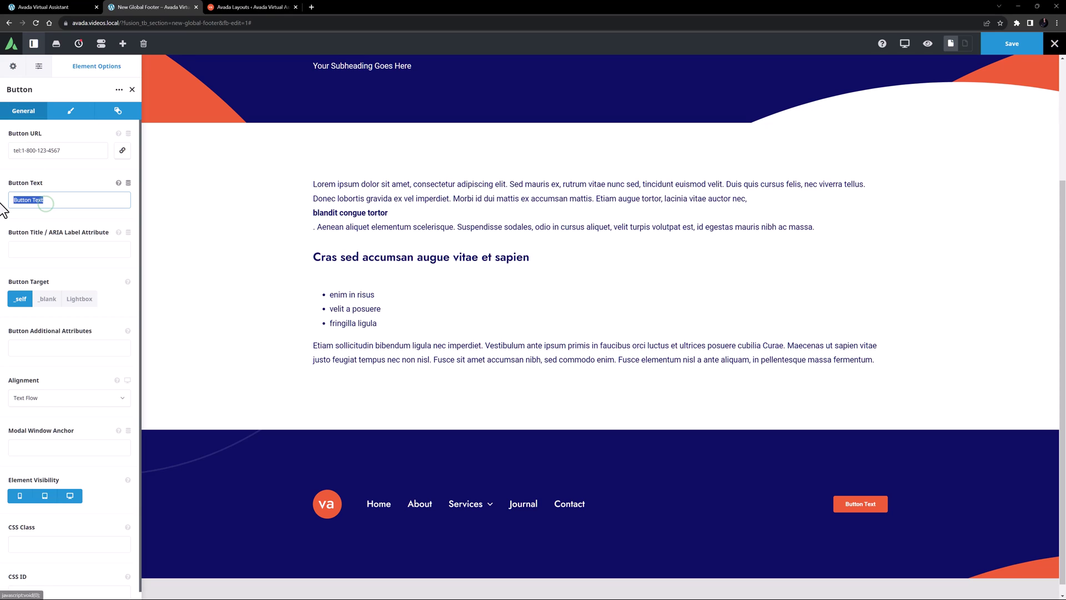
pyautogui.write('1.800.123.4567')
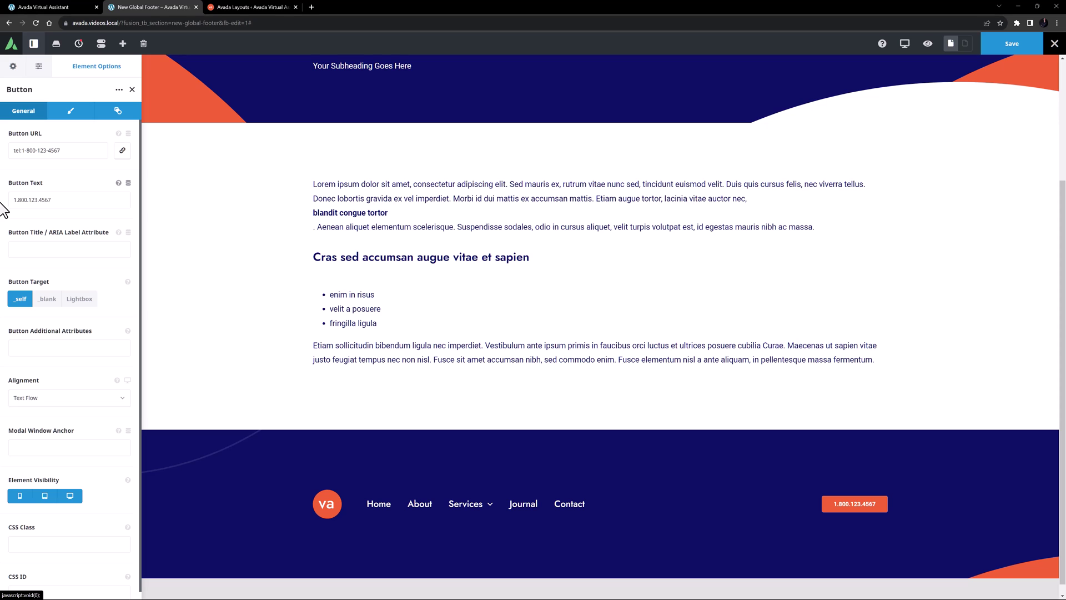
# Switch the button to custom style with fully transparent gradient start and end colours
pyautogui.click(64, 111)
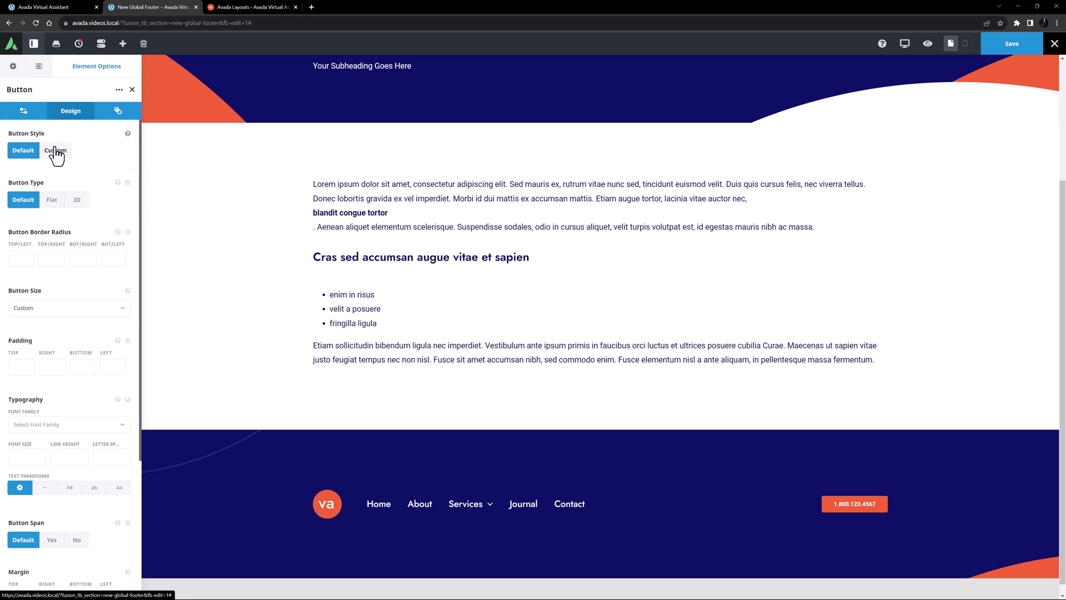
pyautogui.click(56, 151)
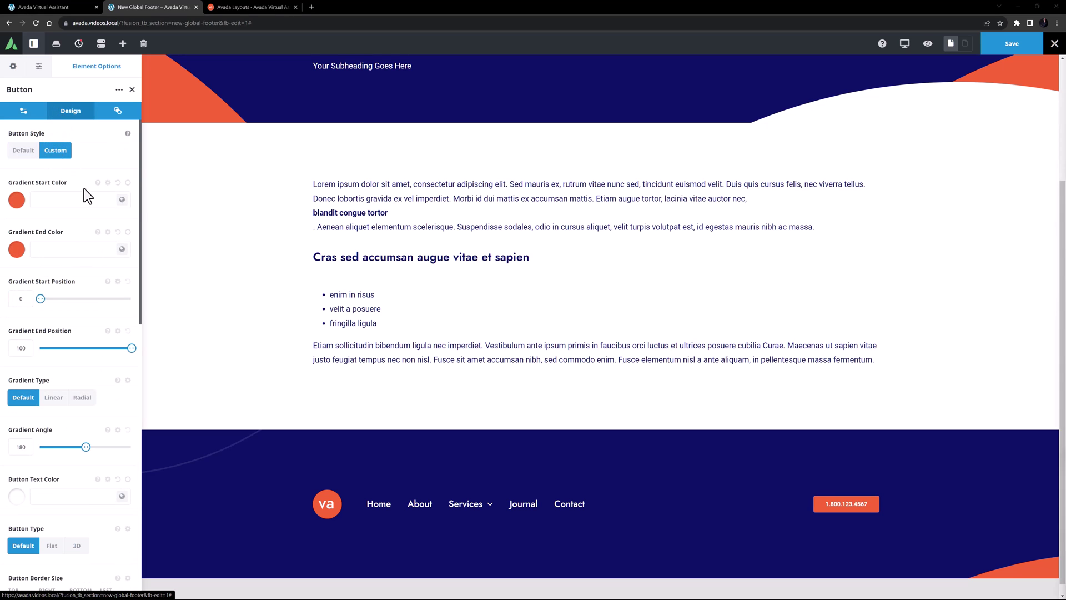
pyautogui.click(102, 199)
pyautogui.write('rgba(255,255,255,0)')
pyautogui.click(53, 249)
pyautogui.write('rgba(255,255,255,0)')
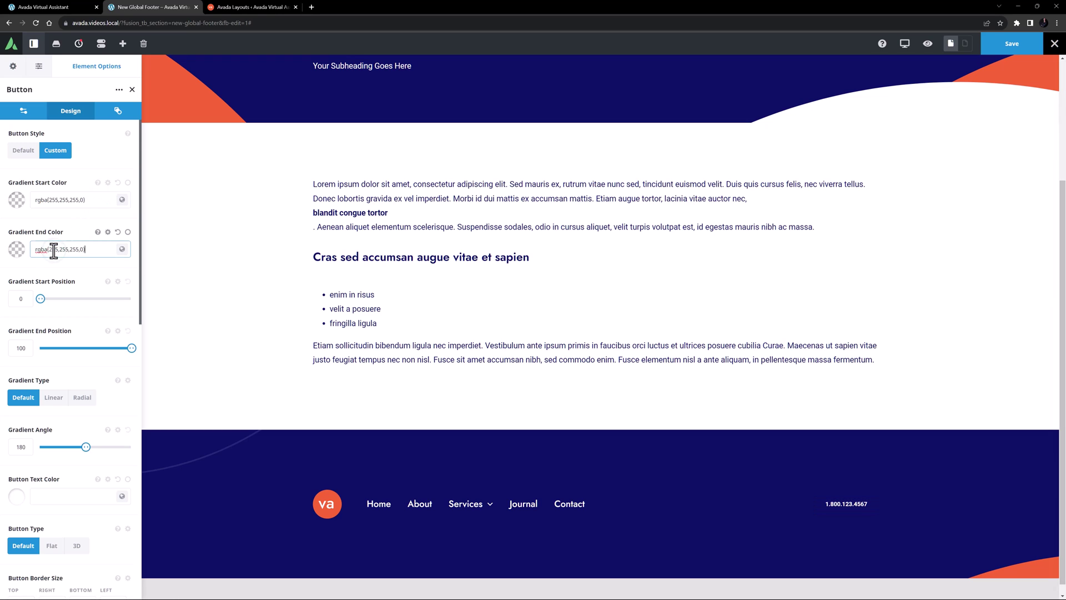
pyautogui.click(127, 184)
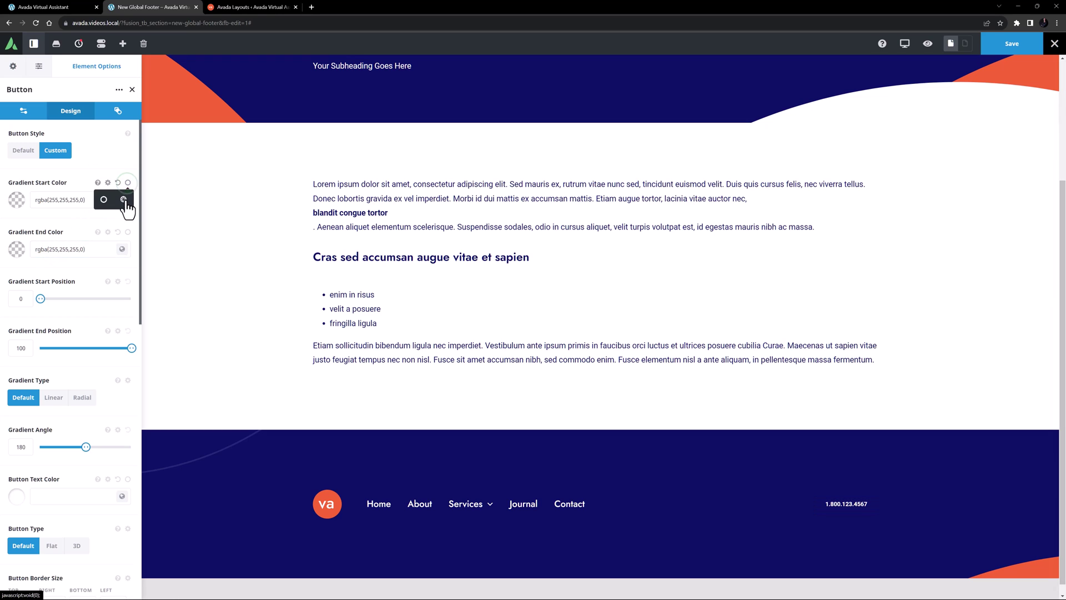
pyautogui.click(67, 205)
pyautogui.write('rgba(255,255,255,0)')
pyautogui.click(47, 249)
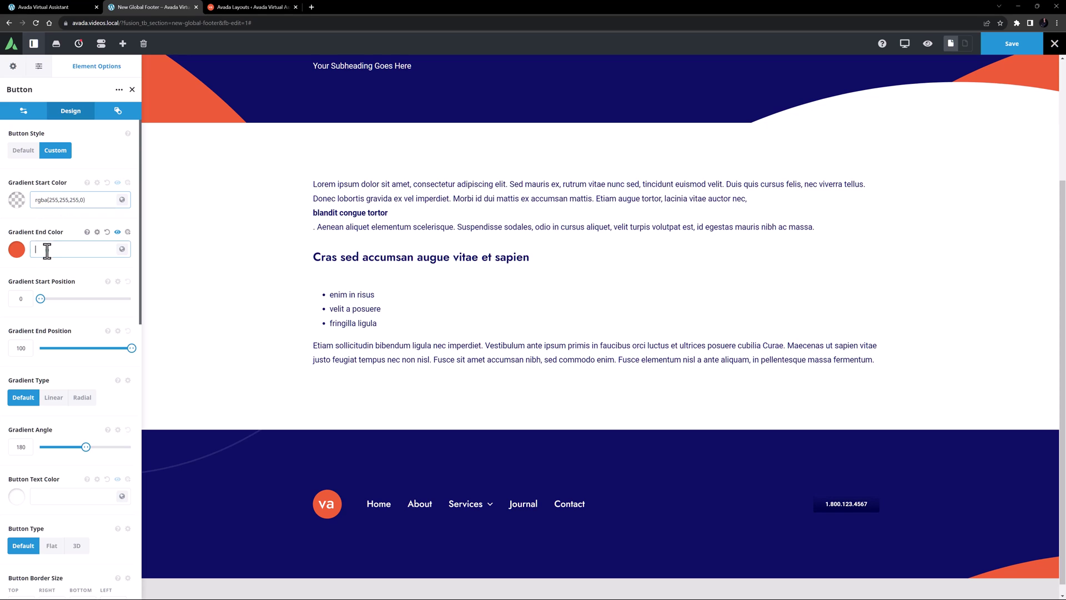
pyautogui.write('rgba(255,255,255,0)')
# Make the phone number text orange and the button size XLarge
pyautogui.scroll(-3, 76, 424)
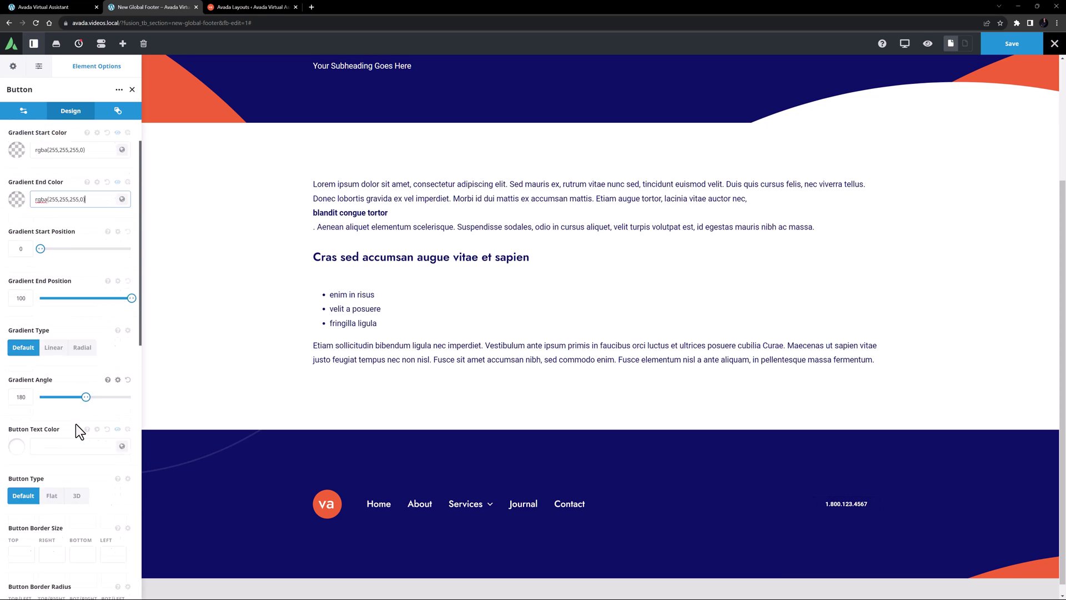
pyautogui.click(118, 331)
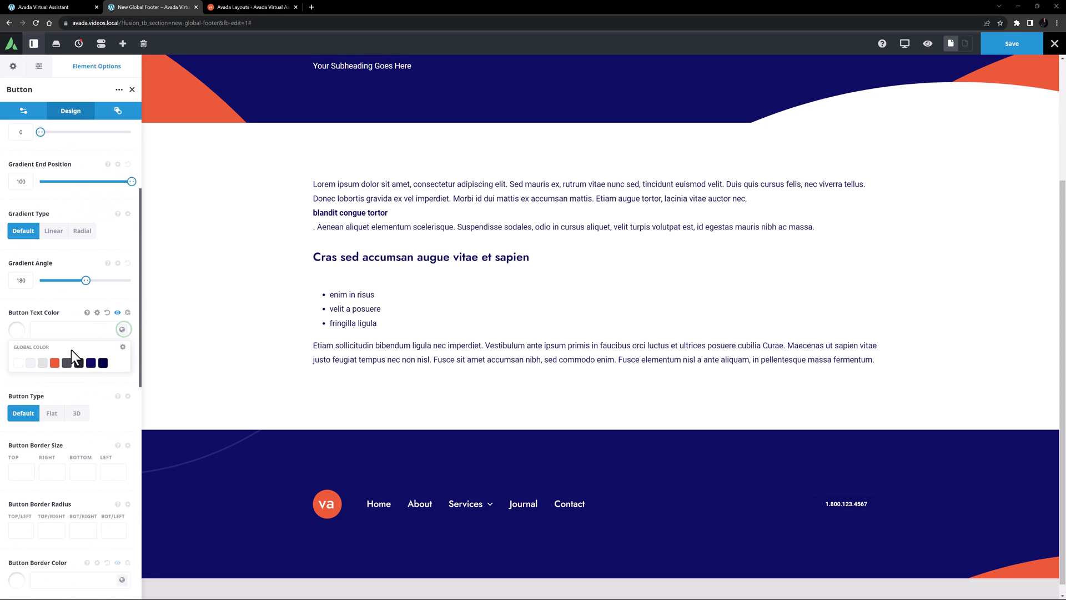
pyautogui.click(55, 363)
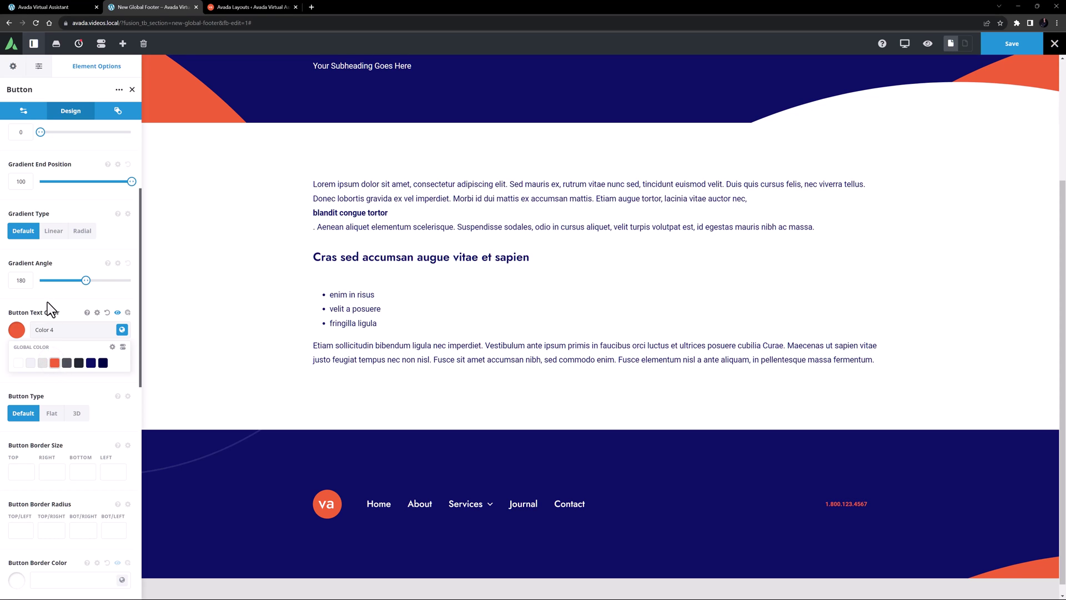
pyautogui.click(48, 299)
pyautogui.scroll(-3, 58, 362)
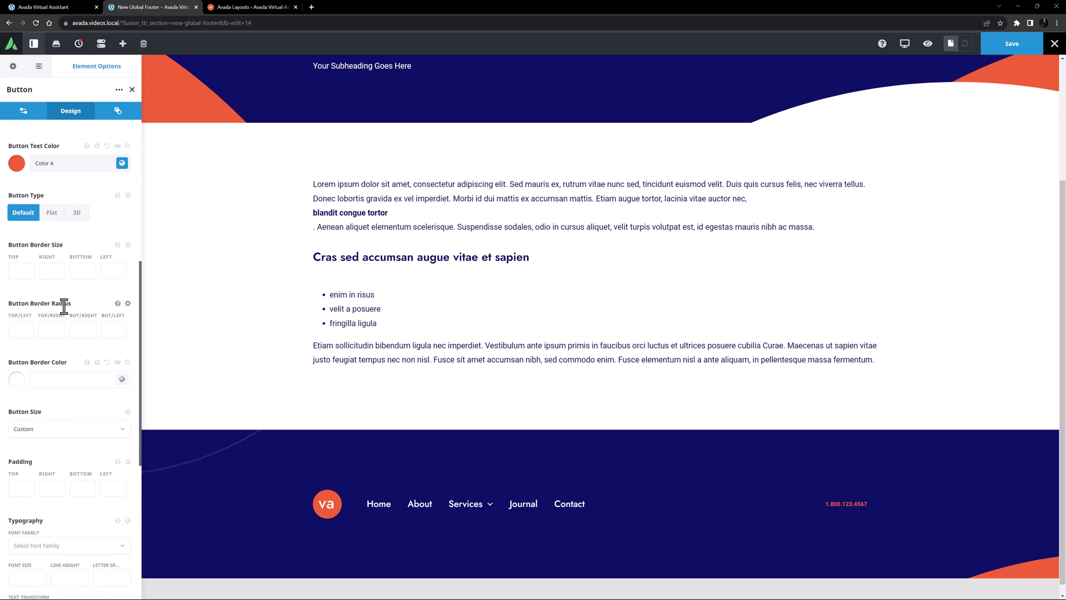
pyautogui.click(50, 439)
pyautogui.click(31, 506)
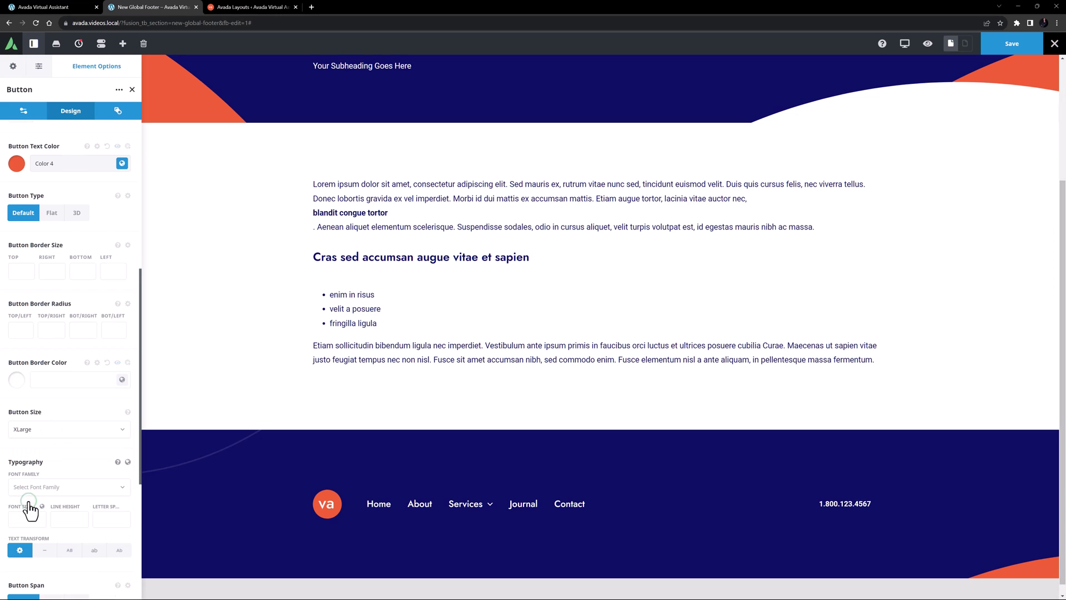
# Give the phone button a 20px right margin and a VA headphone icon
pyautogui.scroll(-3, 56, 544)
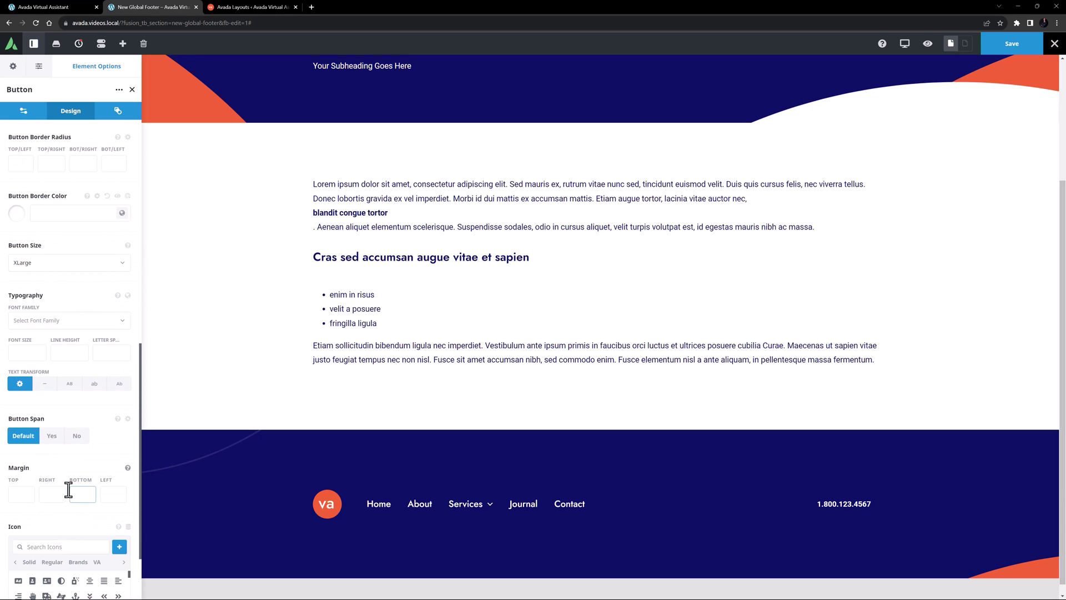
pyautogui.write('20px')
pyautogui.press('Tab')
pyautogui.scroll(-2, 52, 494)
pyautogui.click(97, 470)
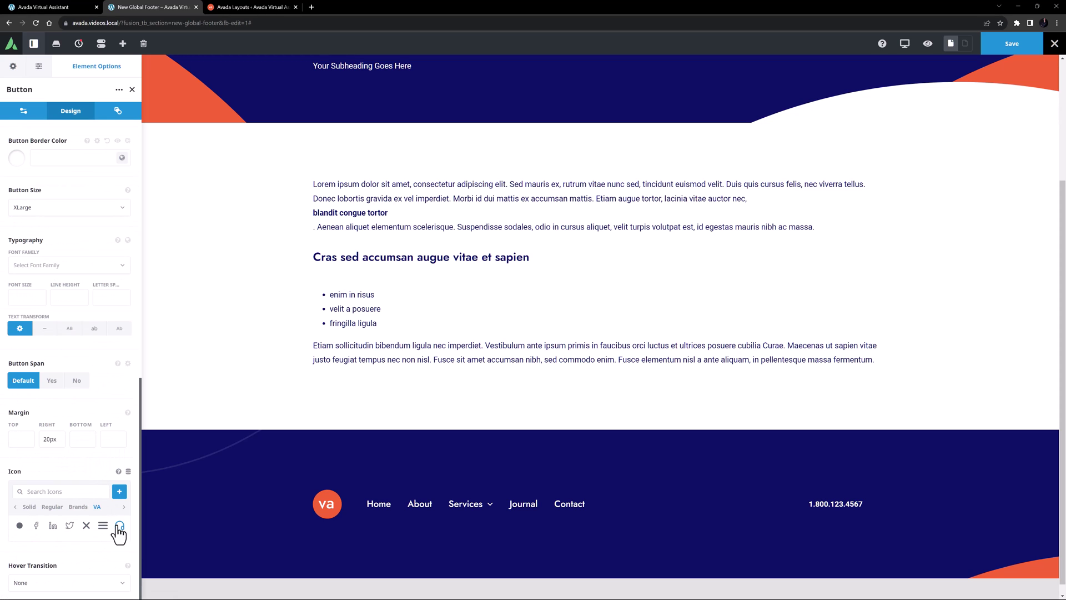
pyautogui.click(118, 526)
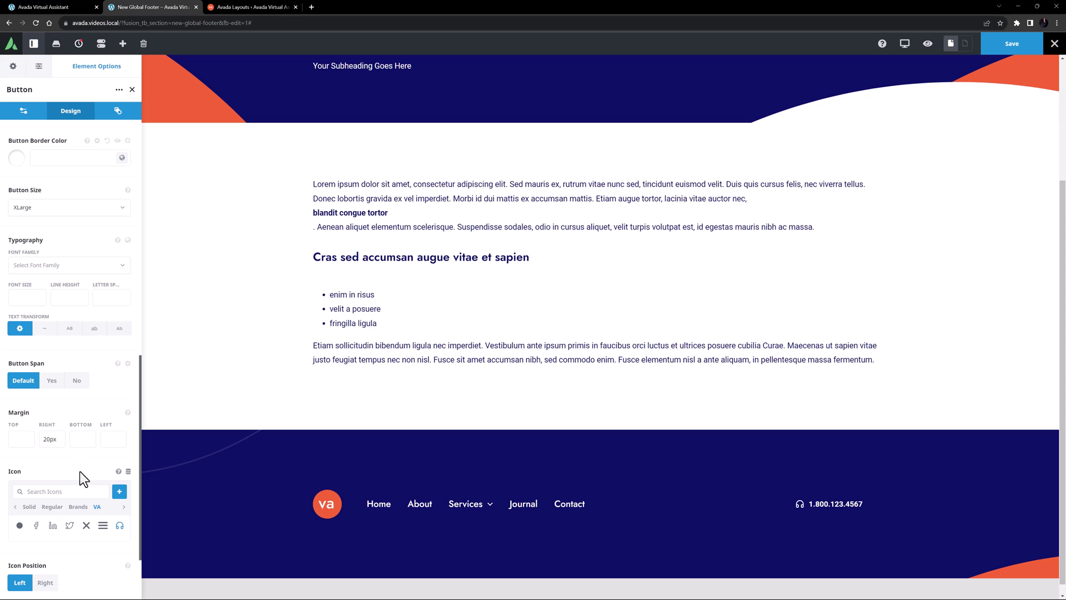
# Add a 'Buy Avada now' button linked to an existing site page
pyautogui.click(839, 503)
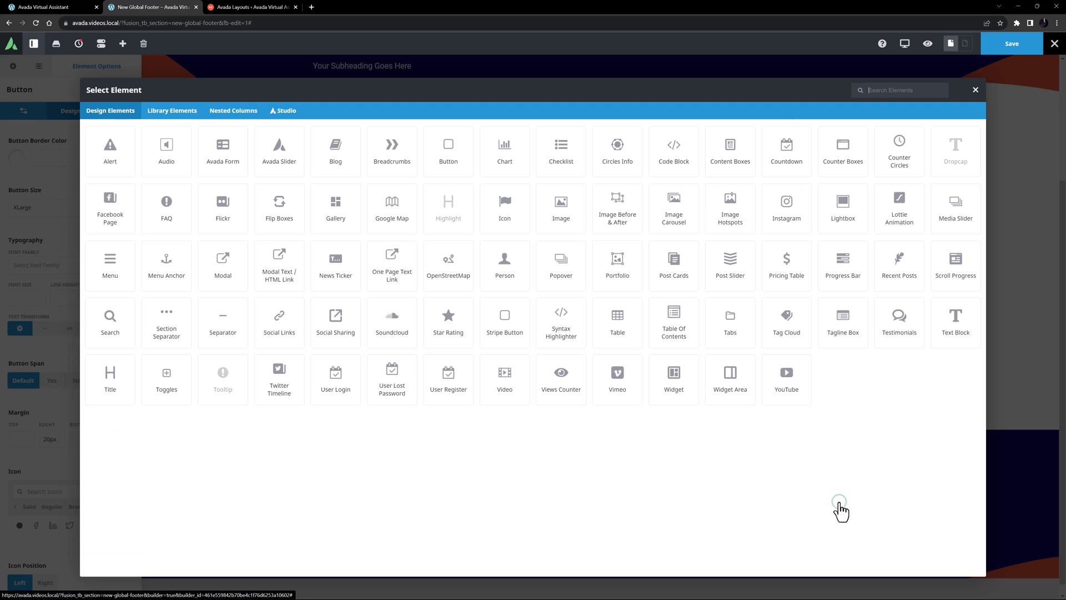
pyautogui.click(448, 157)
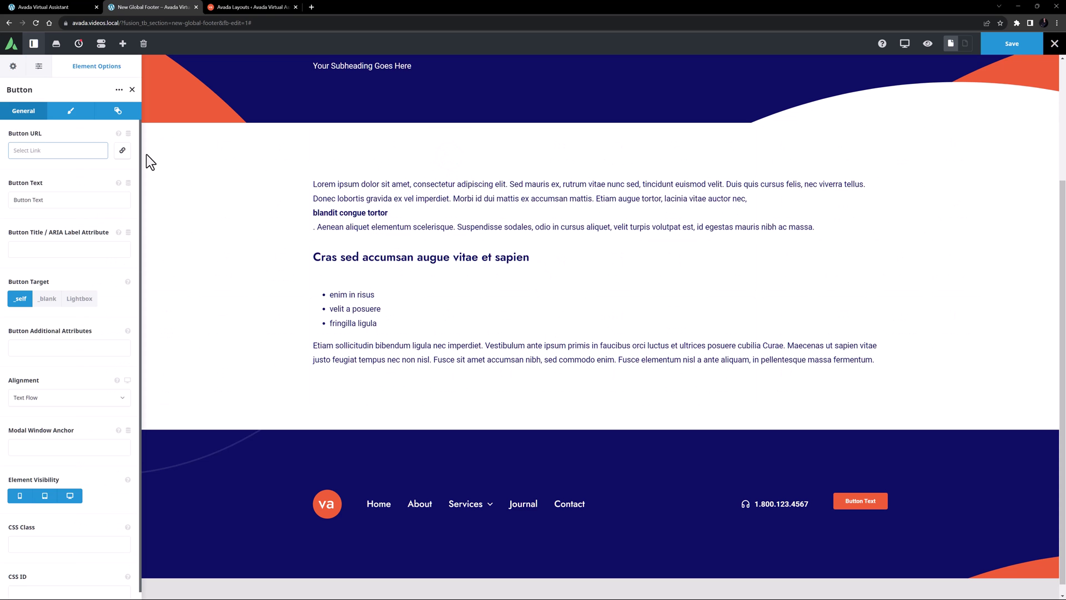
pyautogui.click(122, 150)
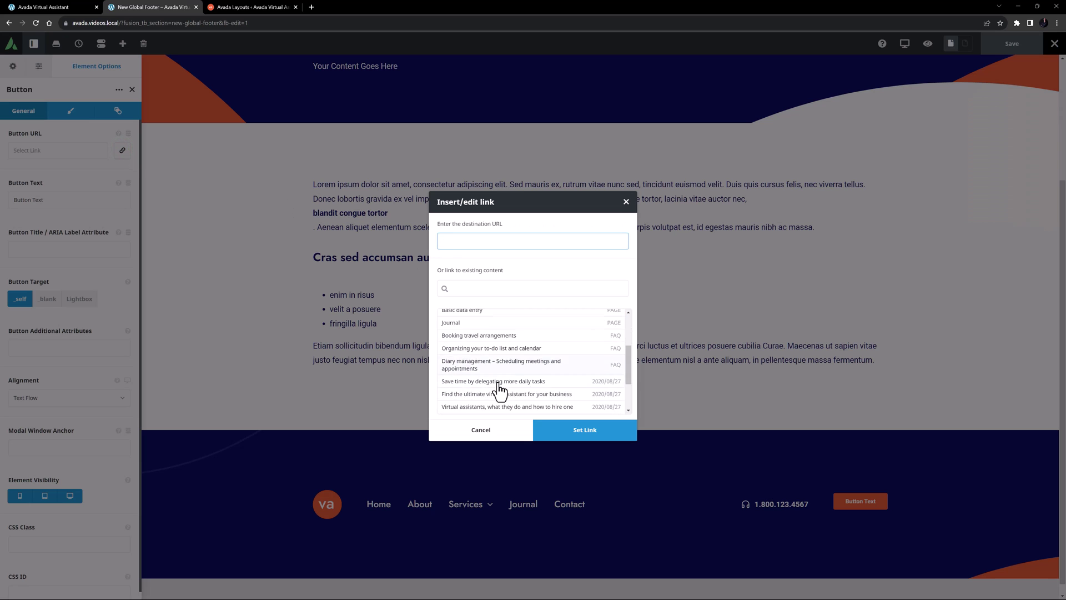
pyautogui.scroll(-1, 498, 384)
pyautogui.click(496, 390)
pyautogui.click(564, 431)
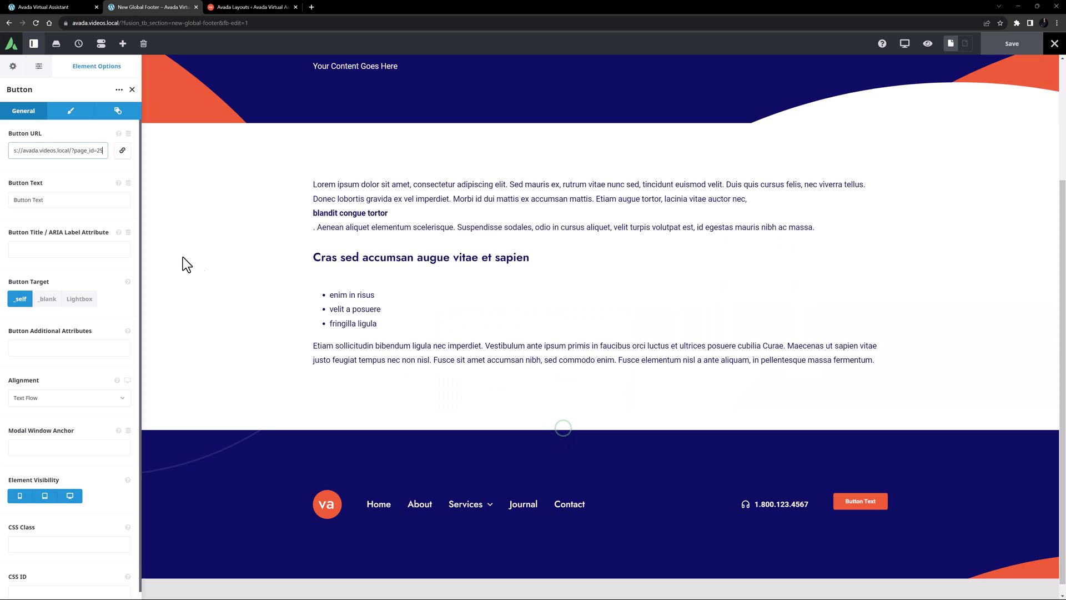
pyautogui.click(48, 200)
pyautogui.moveTo(48, 200); pyautogui.dragTo(1, 195)
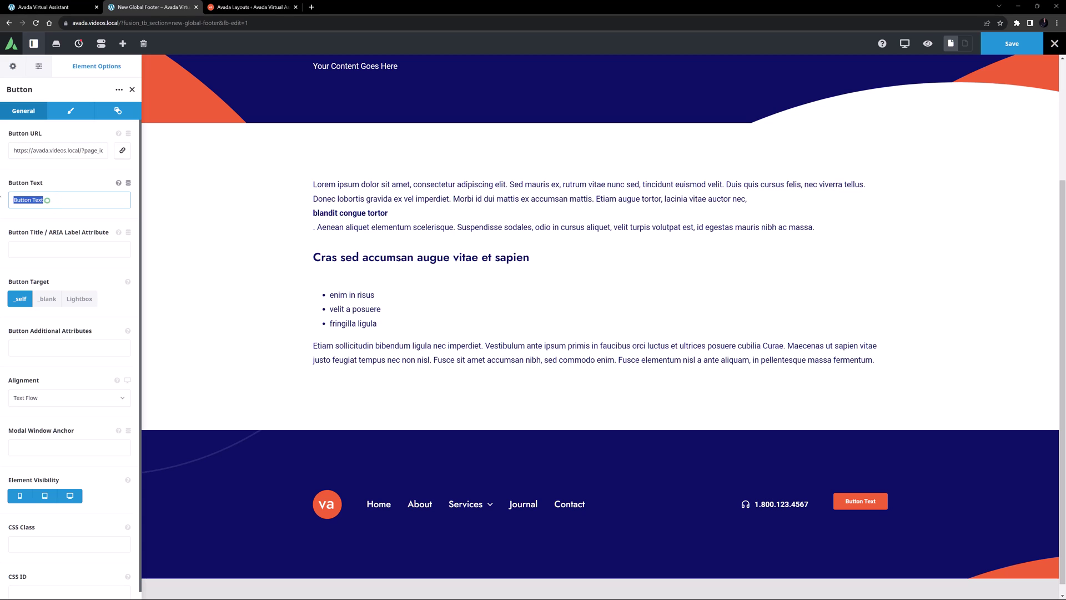
pyautogui.write('Buy Avada now')
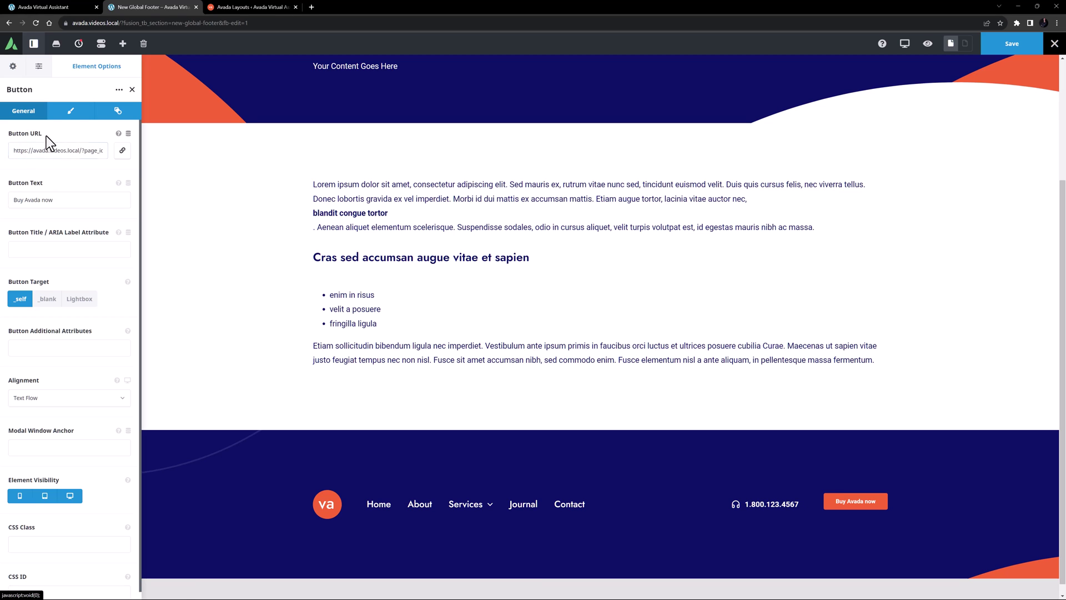
# Give the button custom styling with white Color 1 gradient start and end colours
pyautogui.click(70, 111)
pyautogui.click(59, 151)
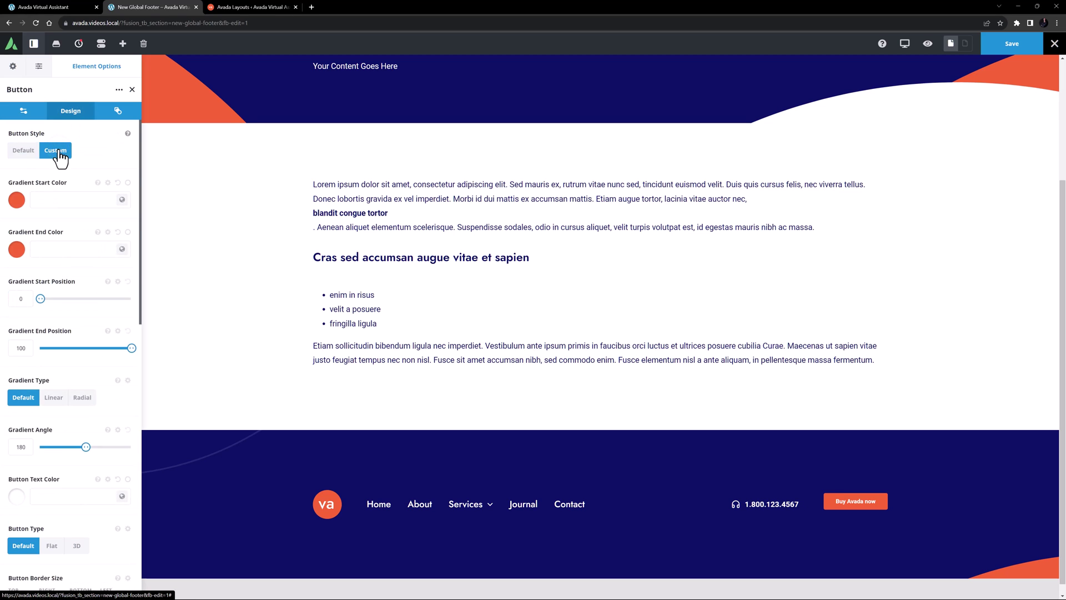
pyautogui.click(122, 199)
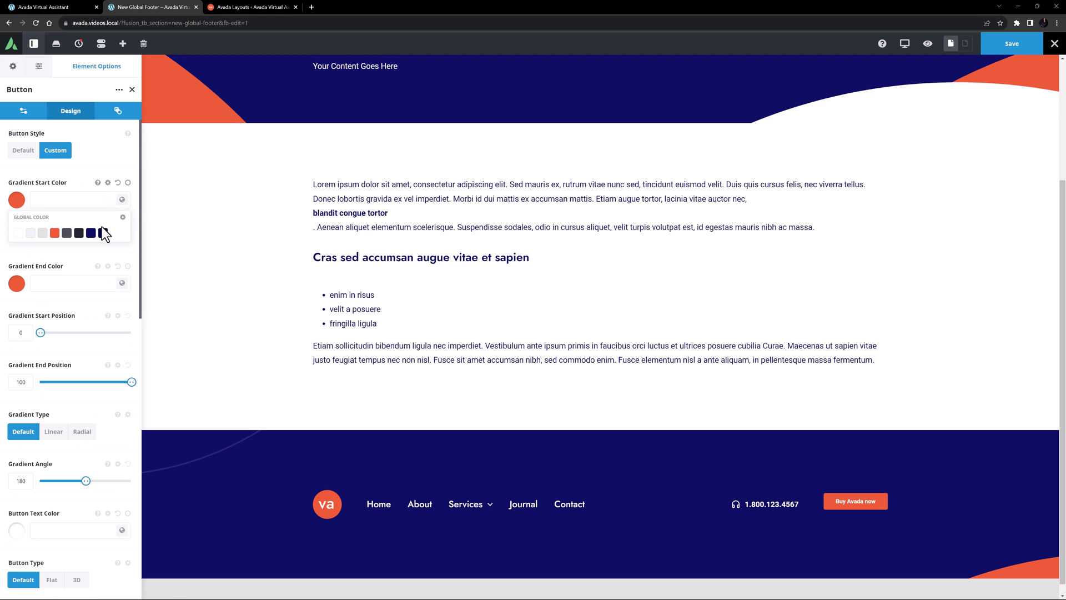
pyautogui.click(103, 233)
pyautogui.click(122, 249)
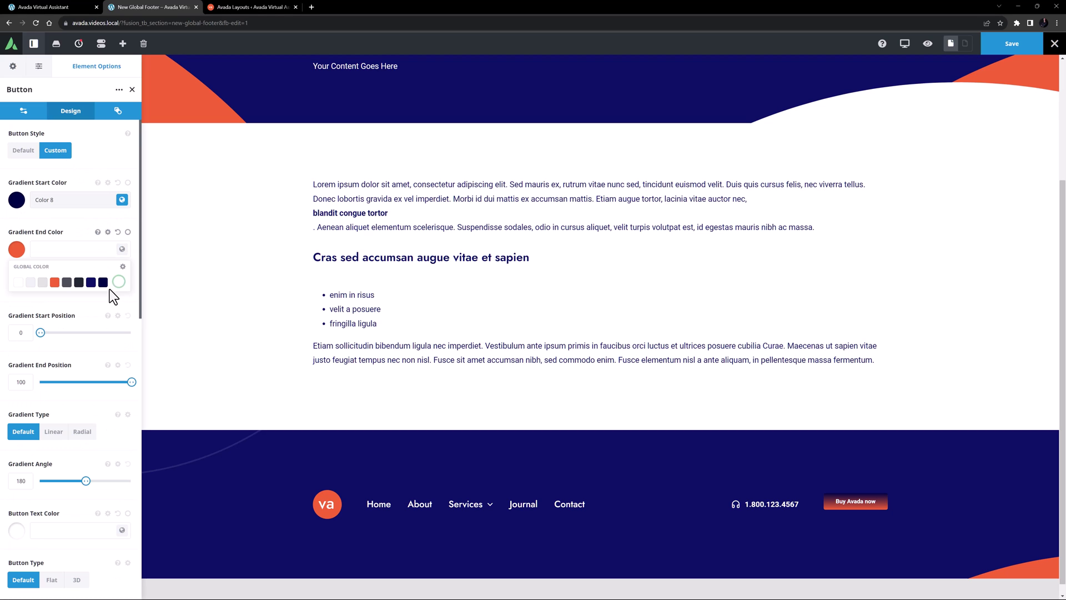
pyautogui.click(103, 283)
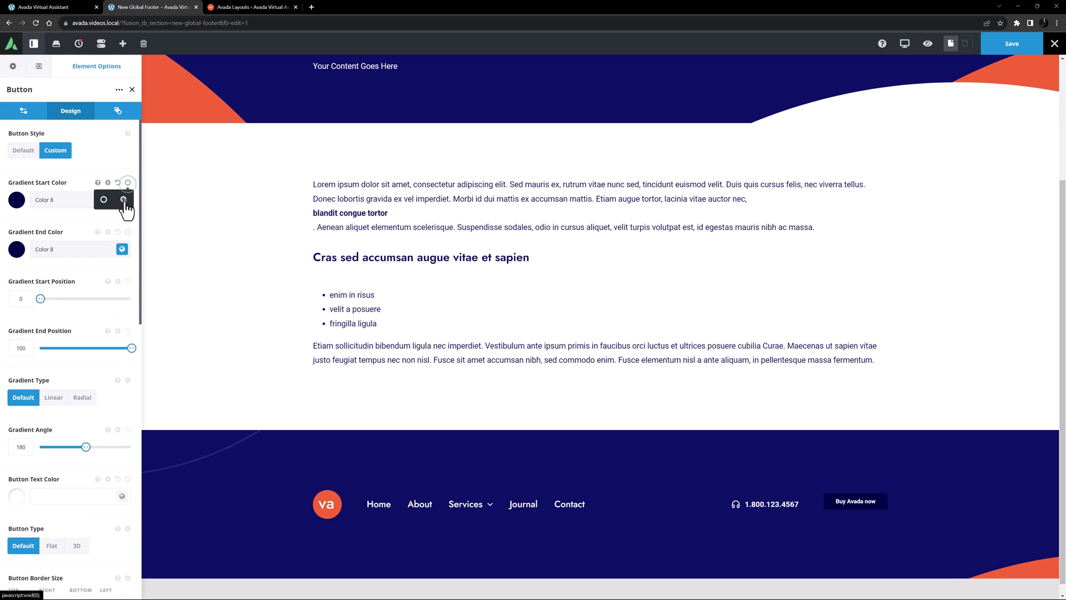
pyautogui.click(127, 183)
pyautogui.click(122, 199)
pyautogui.click(18, 233)
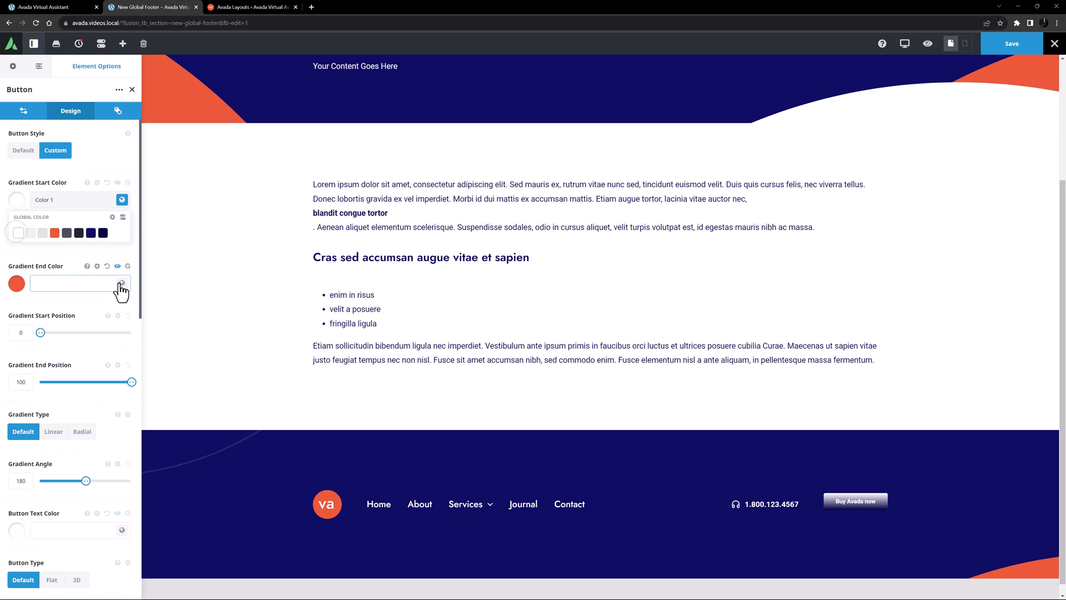
pyautogui.click(121, 282)
pyautogui.click(20, 284)
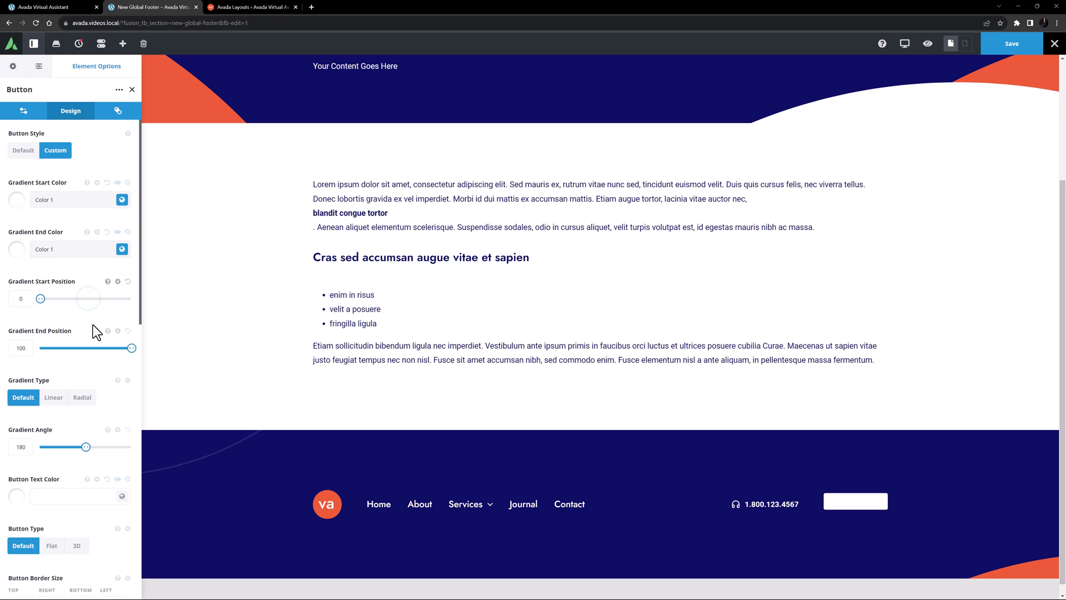
# Make the button text dark navy Color 8 and the button size XLarge
pyautogui.scroll(-2, 93, 325)
pyautogui.click(122, 371)
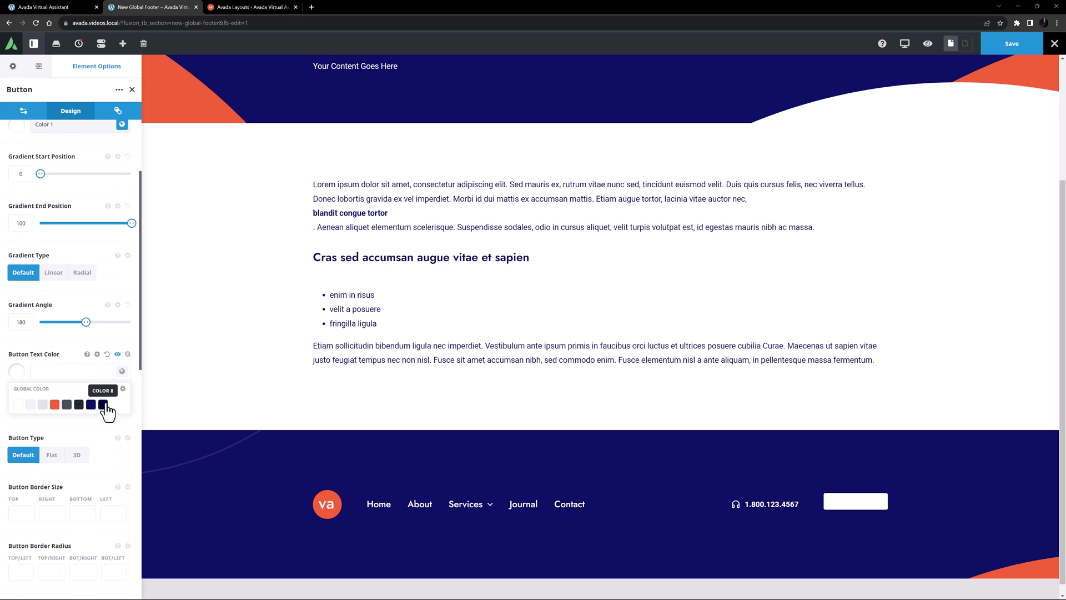
pyautogui.click(103, 404)
pyautogui.scroll(-3, 98, 430)
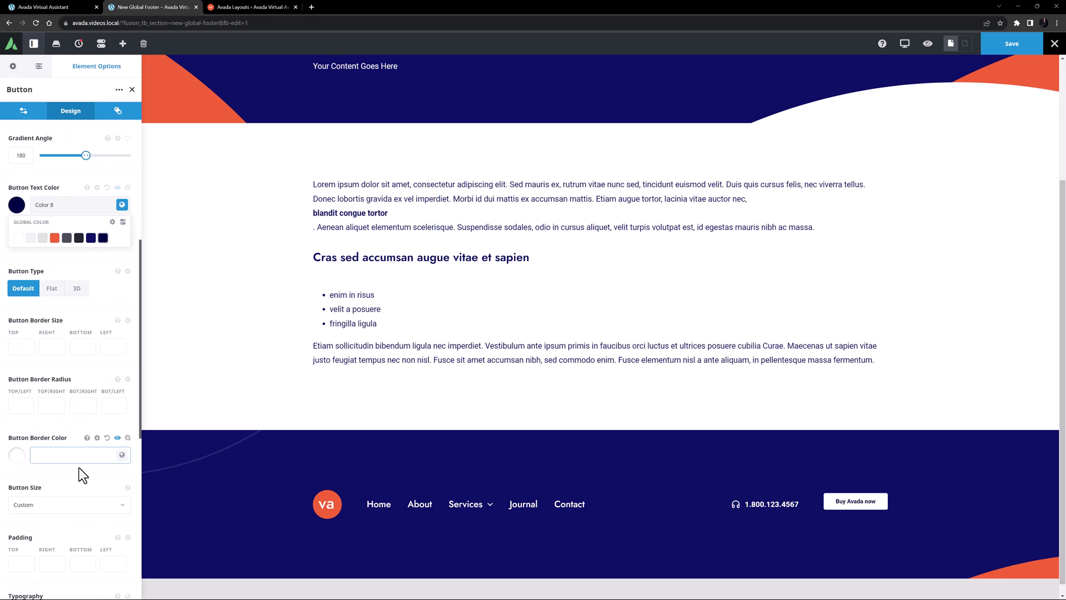
pyautogui.click(62, 505)
pyautogui.click(52, 540)
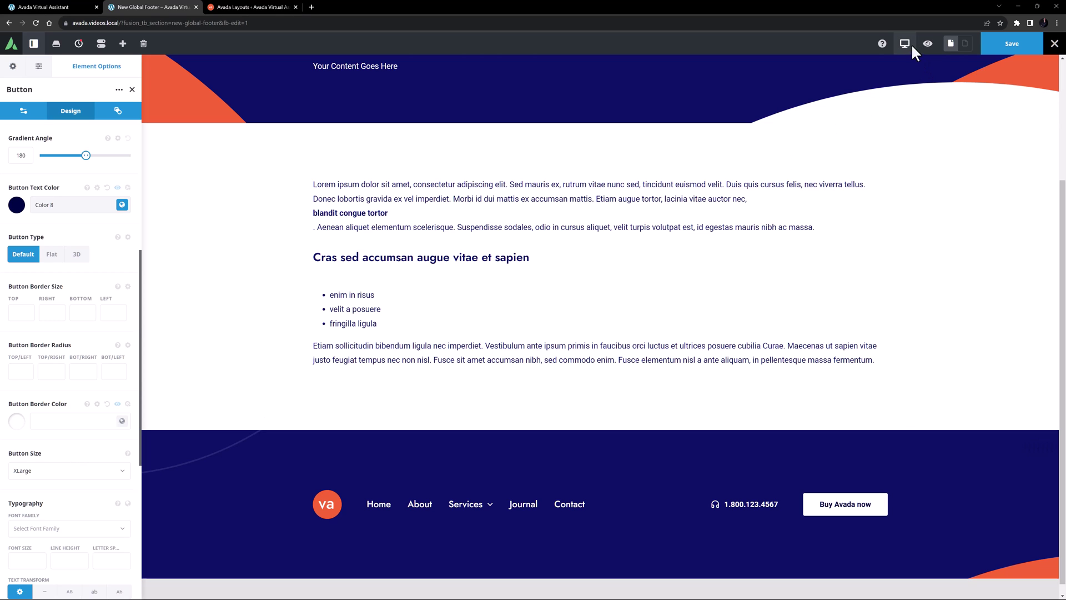
# At tablet preview, give the menu column a custom width of 10 and change its order
pyautogui.moveTo(911, 44)
pyautogui.click(925, 68)
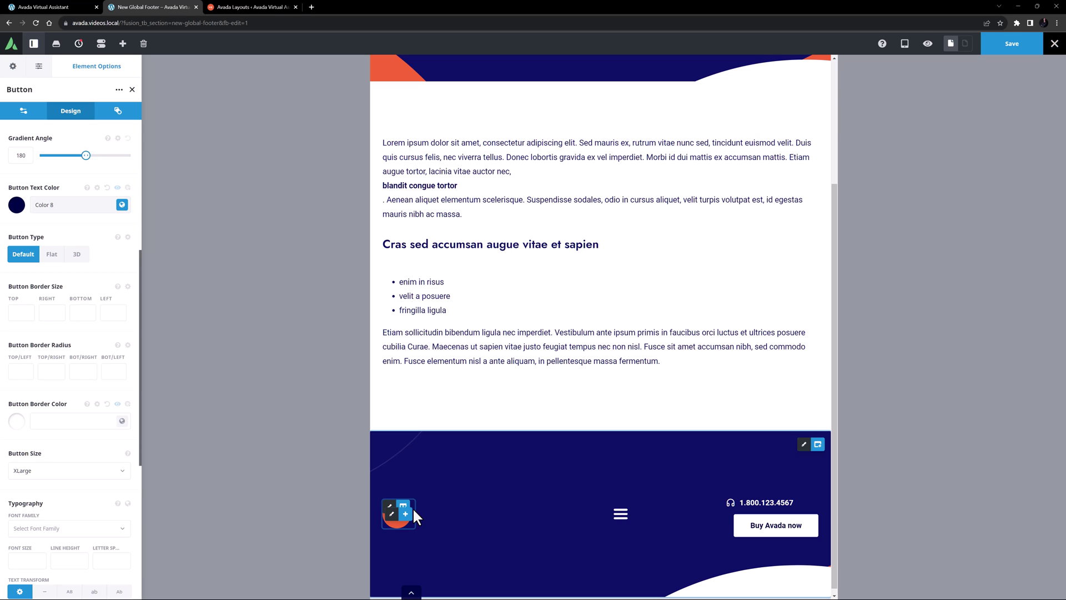
pyautogui.click(433, 510)
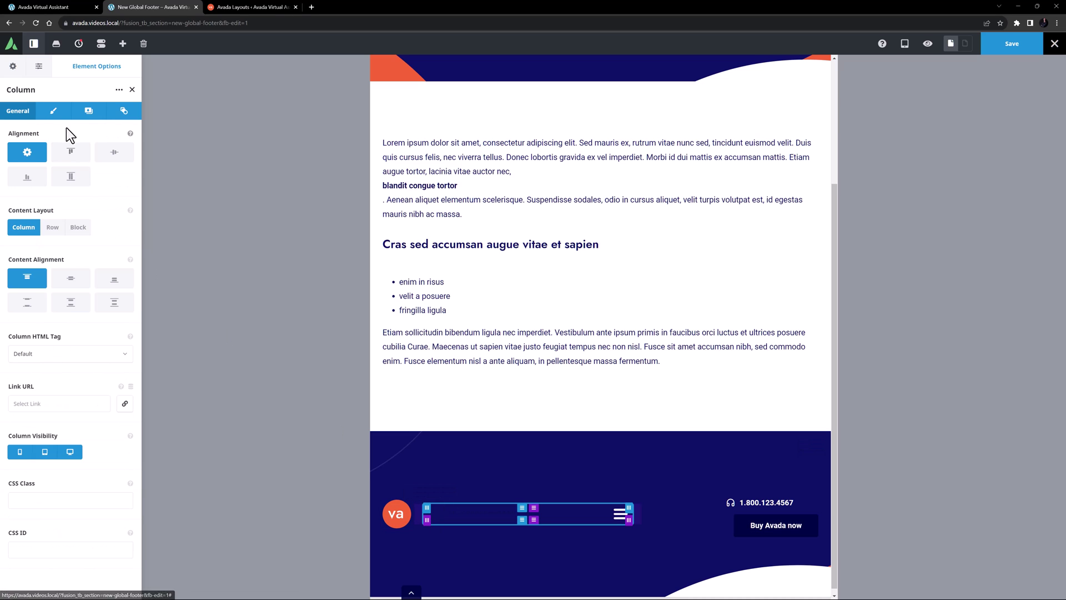
pyautogui.click(55, 110)
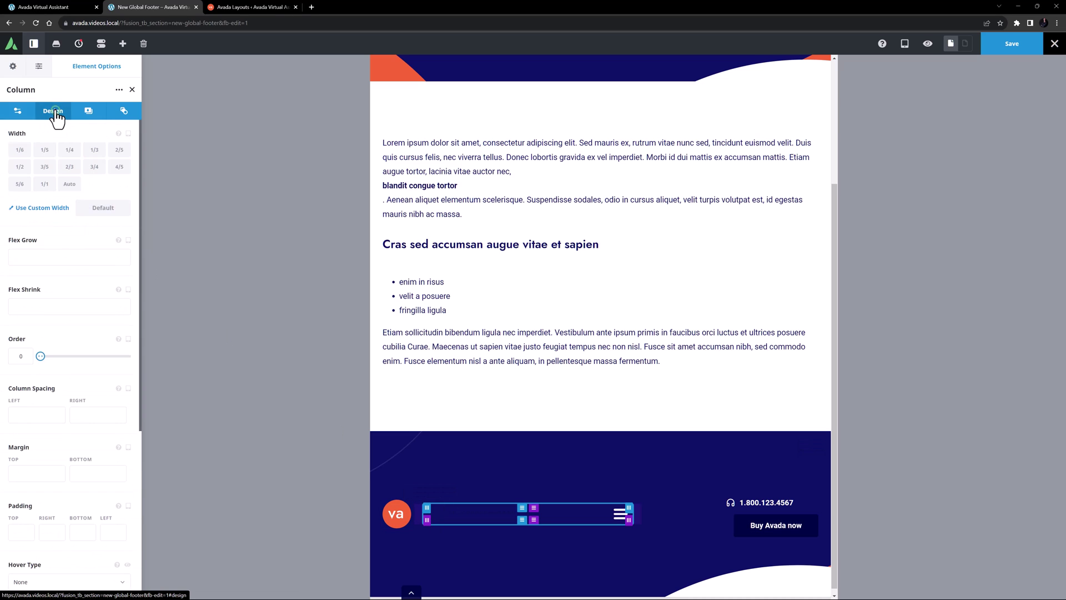
pyautogui.click(37, 209)
pyautogui.click(34, 151)
pyautogui.write('10')
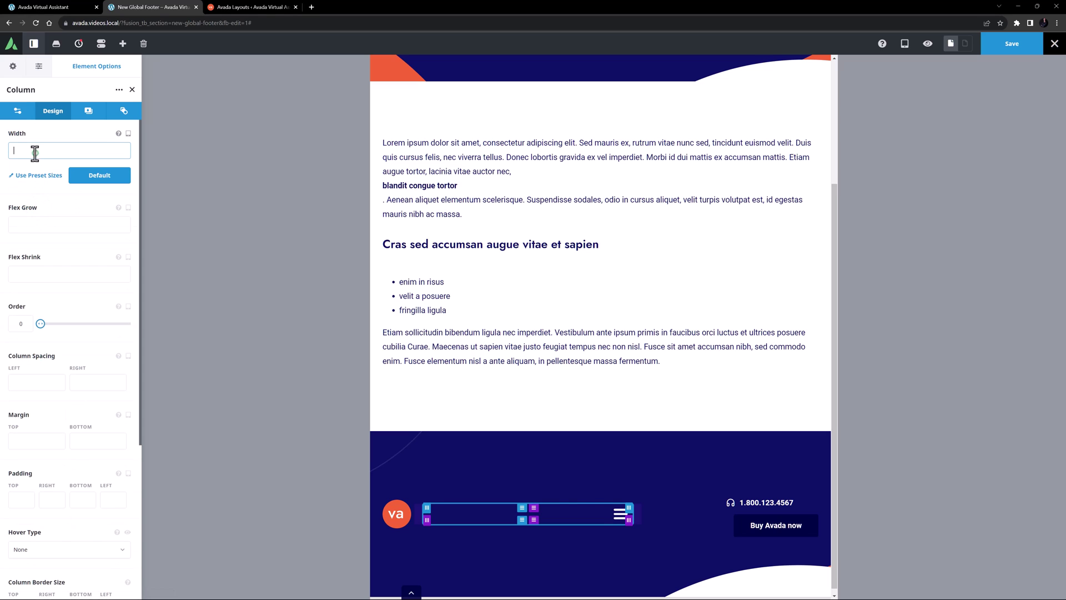
pyautogui.doubleClick(15, 323)
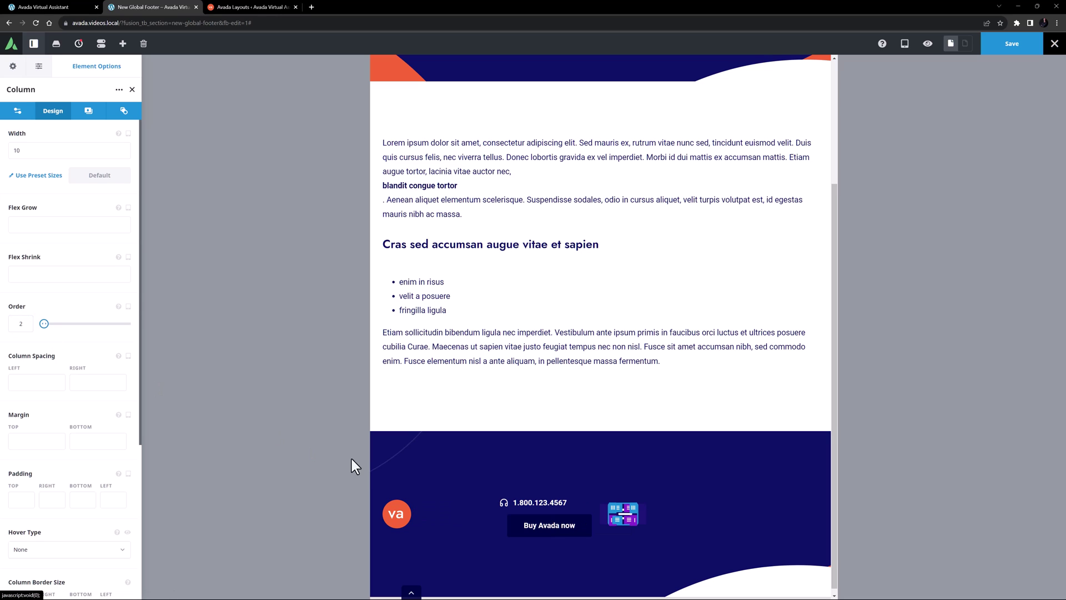
# Give the phone-and-button column a custom width of 81 and order 1
pyautogui.click(436, 489)
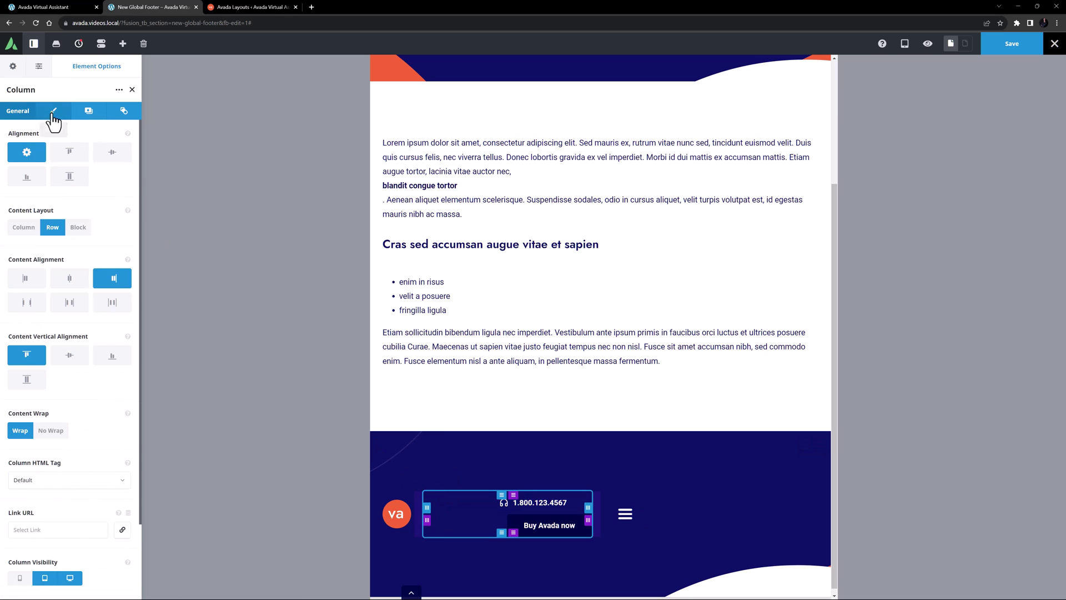
pyautogui.click(53, 114)
pyautogui.click(34, 205)
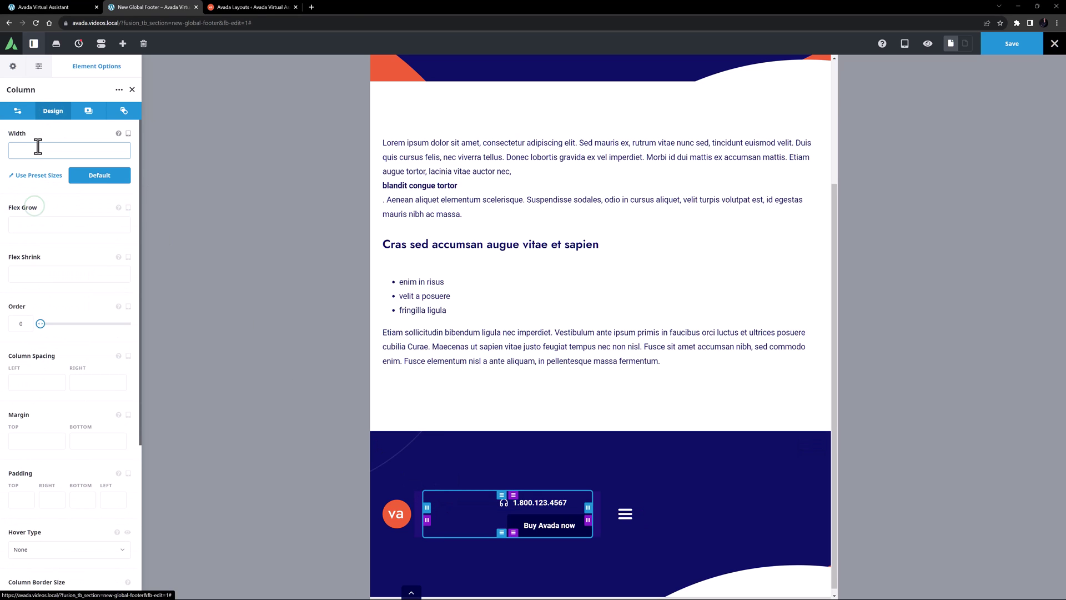
pyautogui.click(30, 151)
pyautogui.write('81')
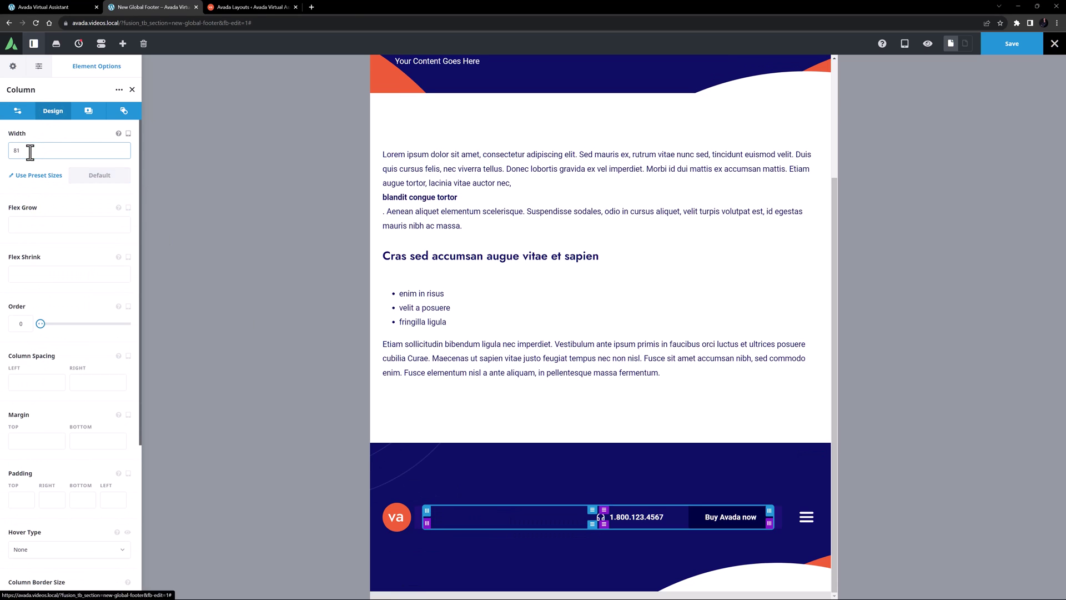
pyautogui.click(58, 309)
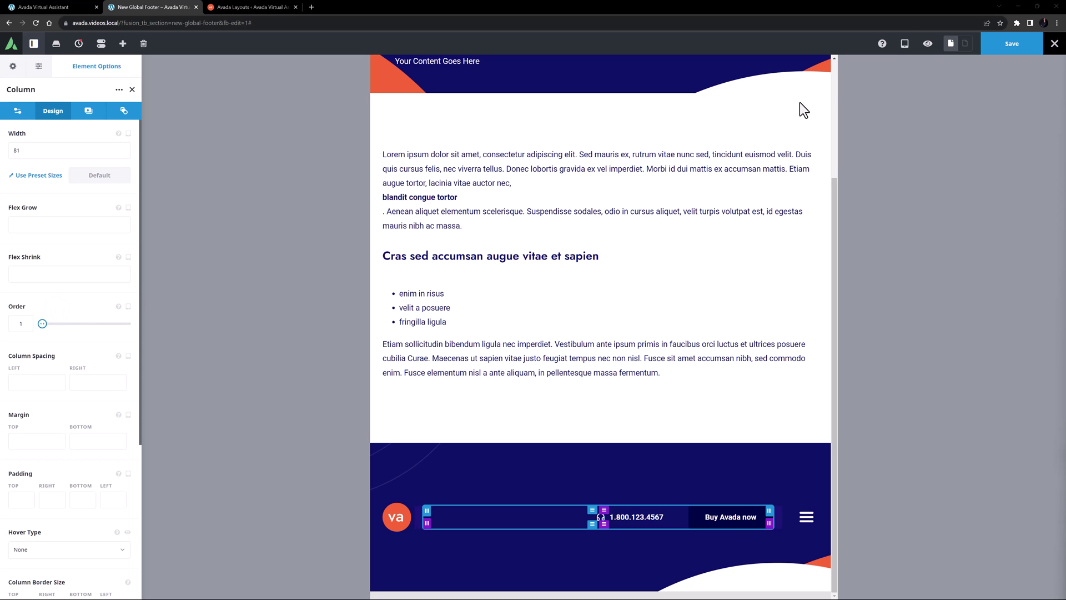
# In the mobile preview, make the logo and menu columns each 1/2 width
pyautogui.click(904, 67)
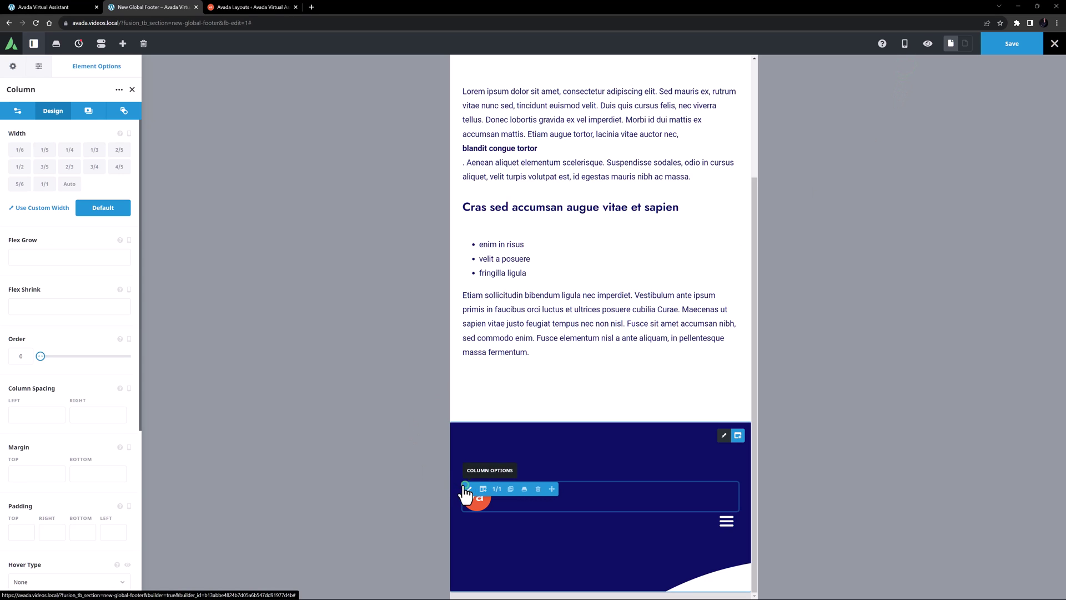
pyautogui.click(467, 493)
pyautogui.click(52, 114)
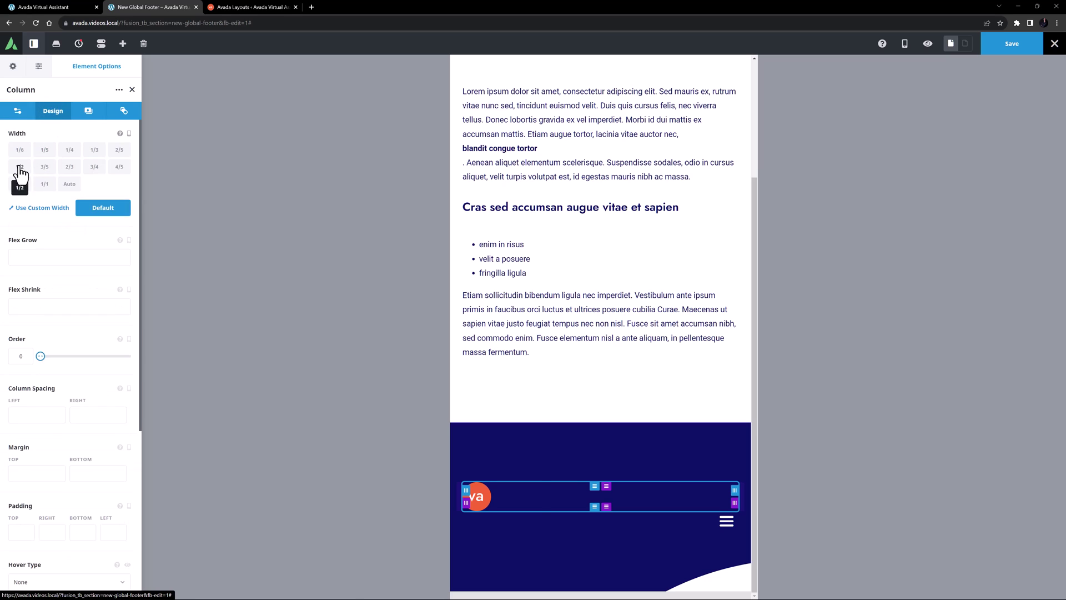
pyautogui.click(19, 167)
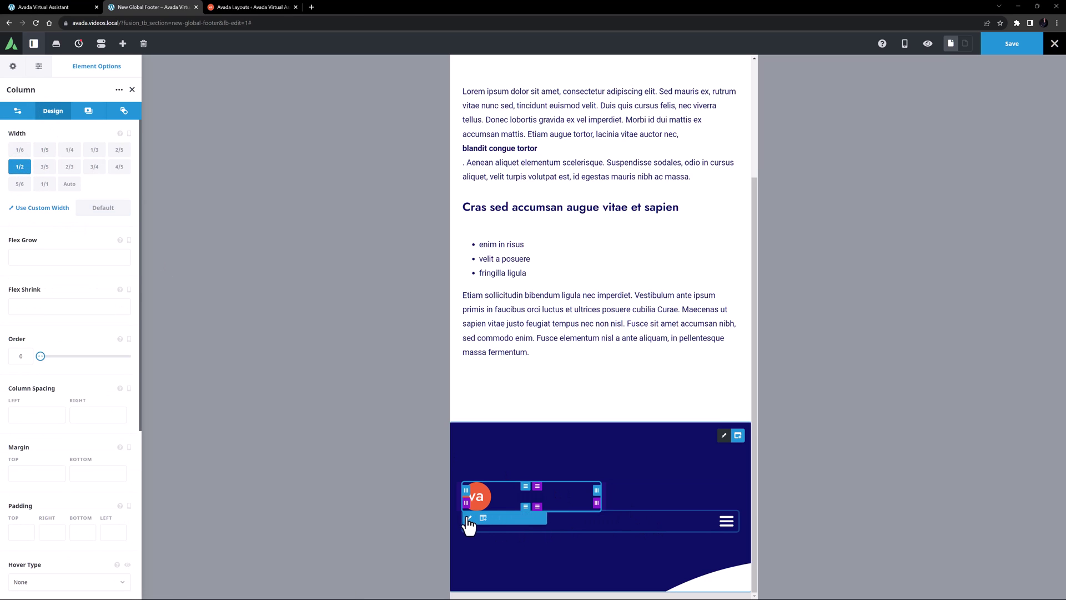
pyautogui.click(466, 514)
pyautogui.click(53, 114)
pyautogui.click(19, 167)
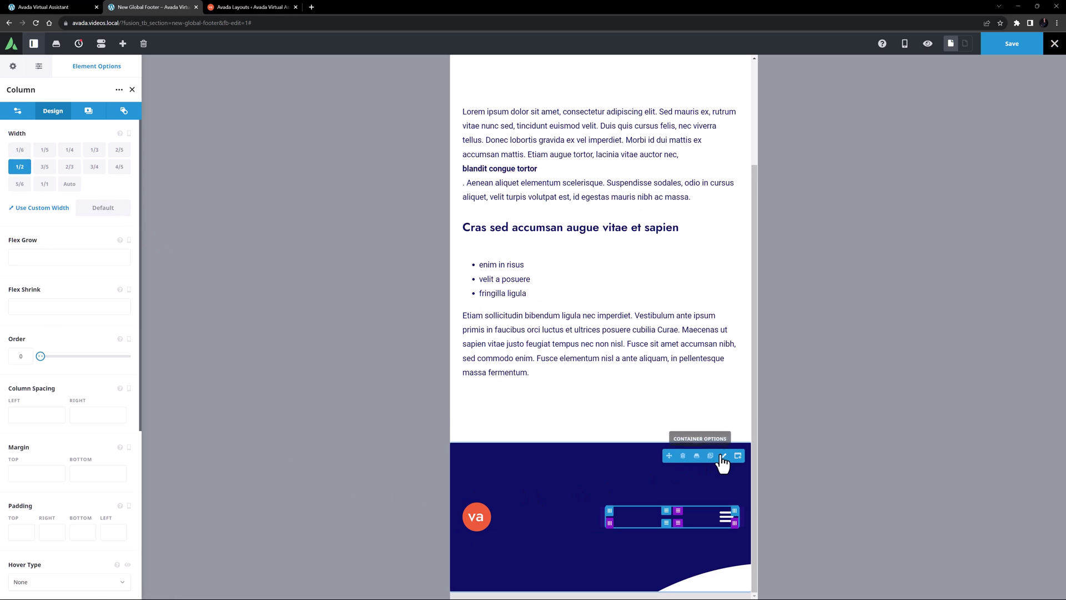
# Give the footer container 5vh top and bottom padding on mobile, then return to desktop view
pyautogui.click(721, 456)
pyautogui.click(51, 115)
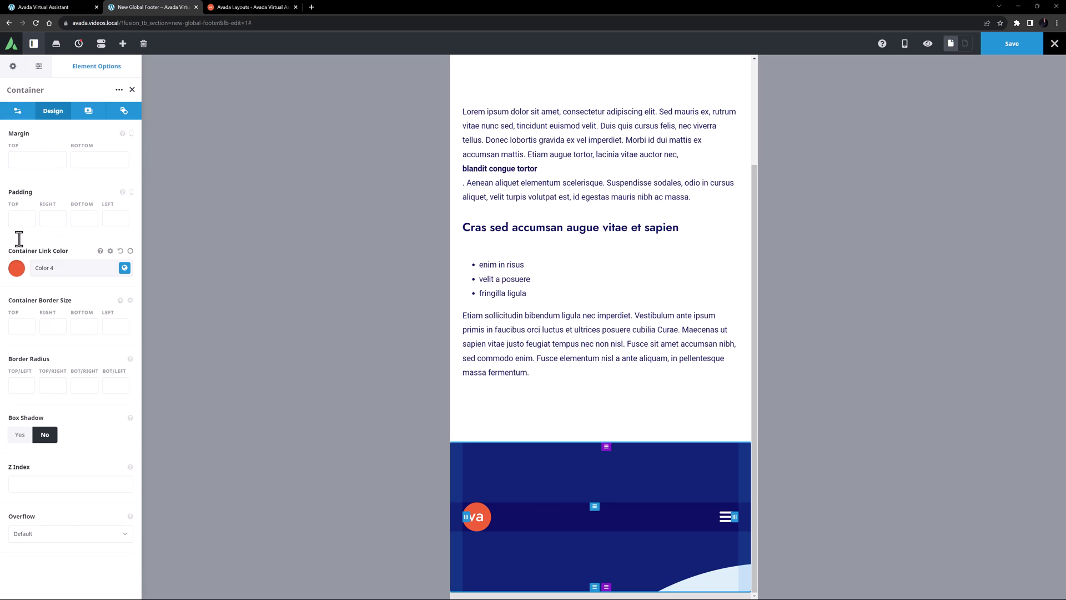
pyautogui.click(16, 220)
pyautogui.write('60px')
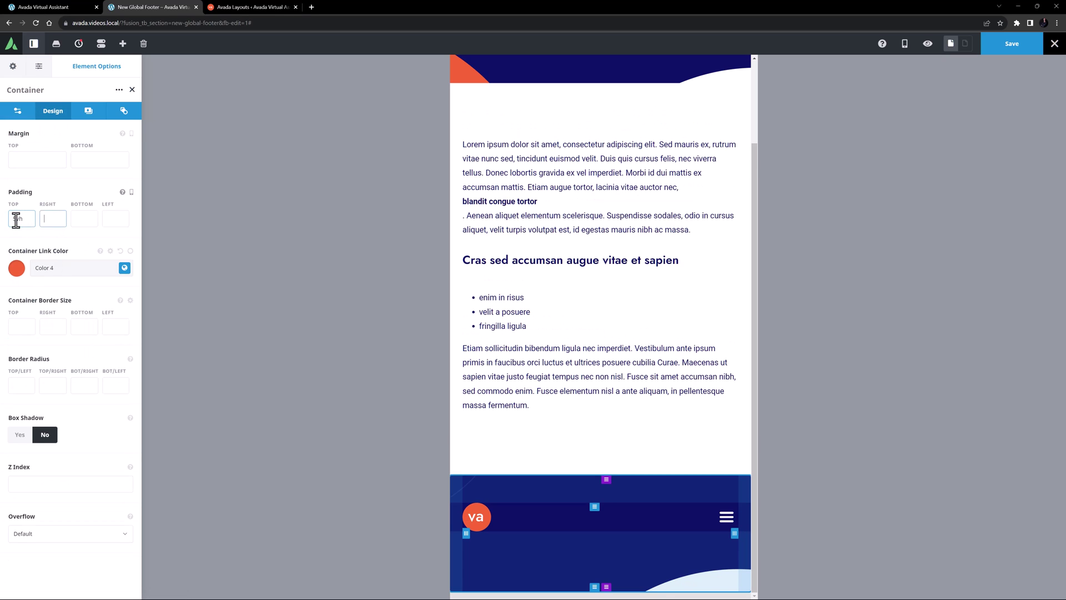
pyautogui.press('Tab')
pyautogui.write('5vh')
pyautogui.press('Tab')
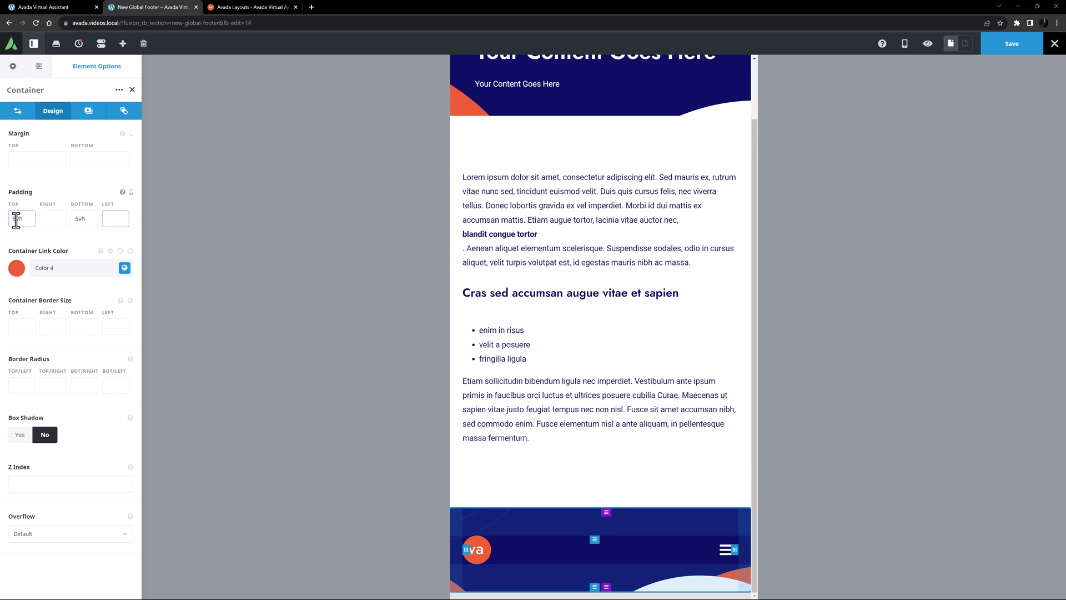
pyautogui.moveTo(917, 51)
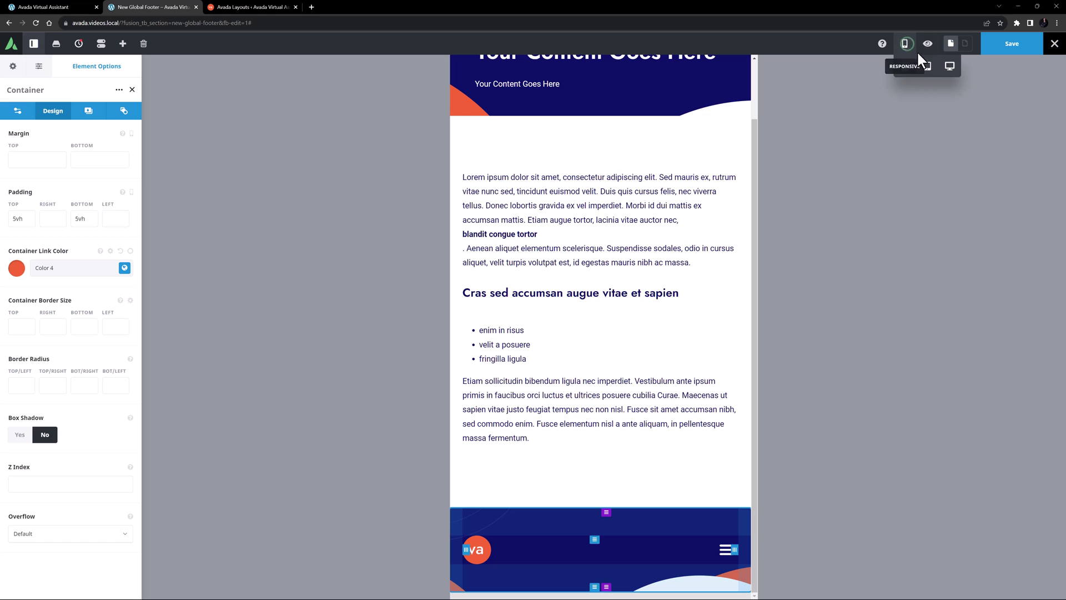
pyautogui.click(950, 73)
# Add a 3/5-width column below the logo-and-menu row with a 40px top margin
pyautogui.scroll(-2, 533, 277)
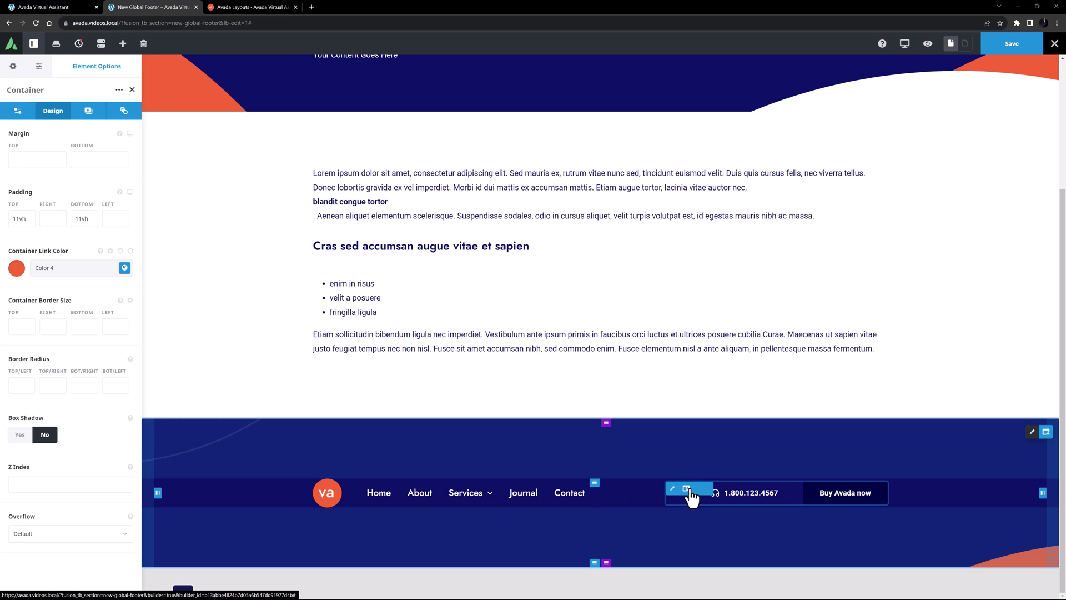
pyautogui.click(686, 489)
pyautogui.click(667, 267)
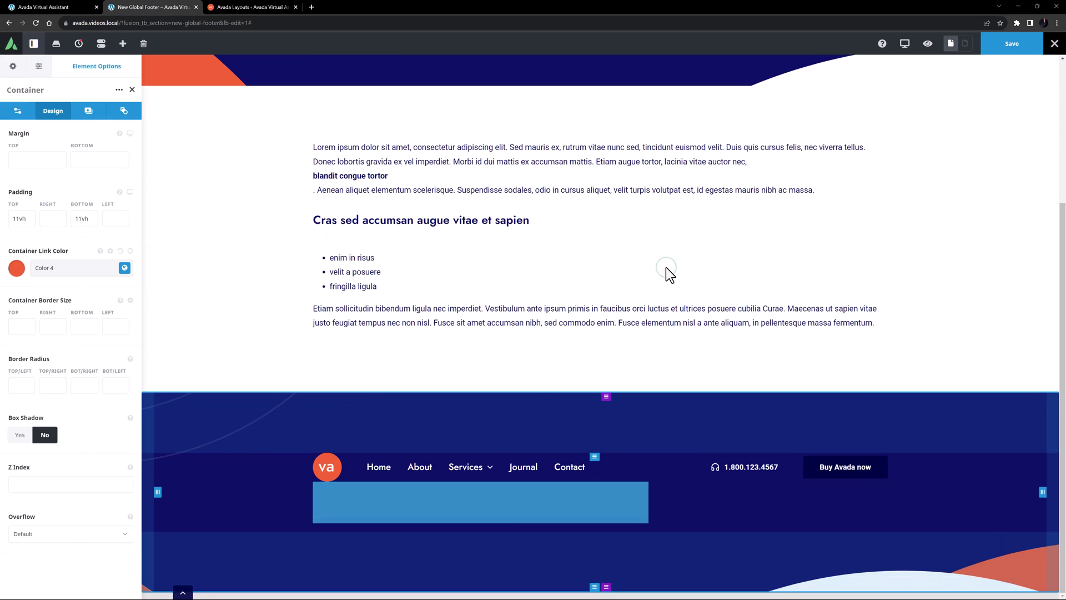
pyautogui.click(322, 490)
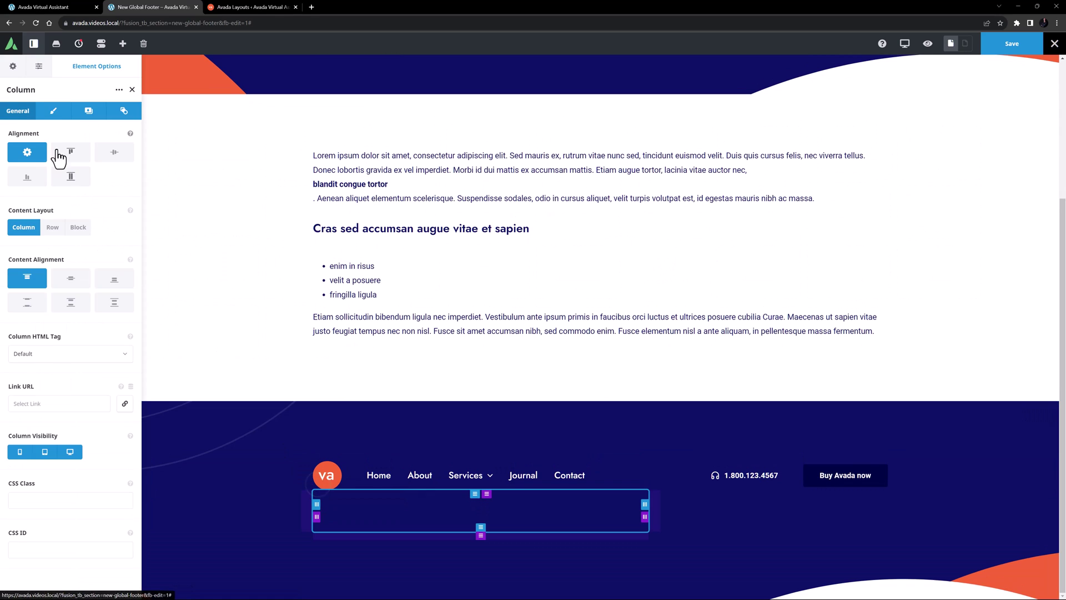
pyautogui.click(53, 111)
pyautogui.click(14, 419)
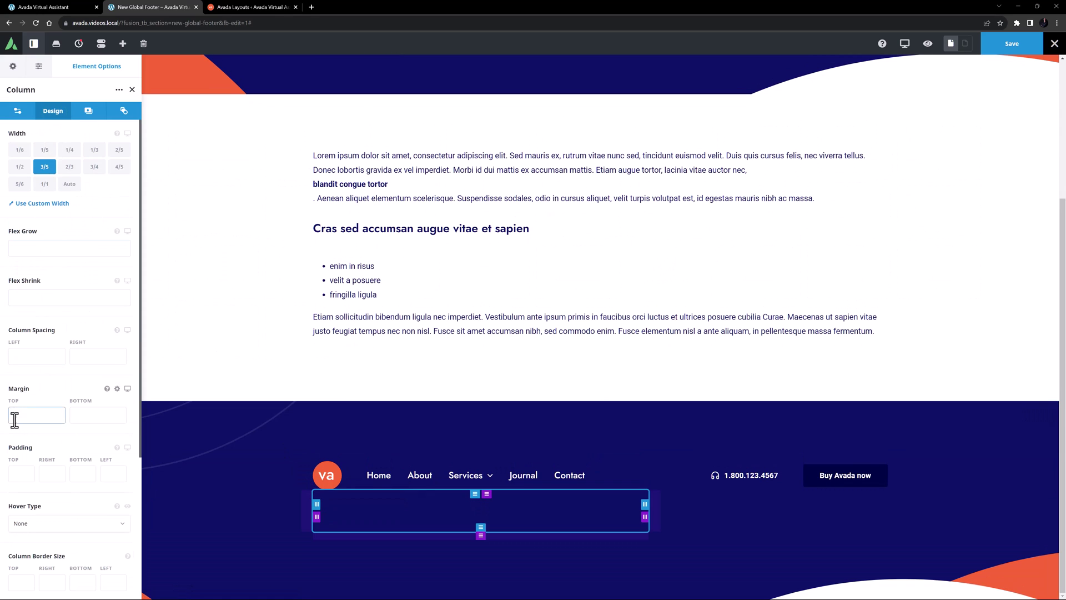
pyautogui.write('40px')
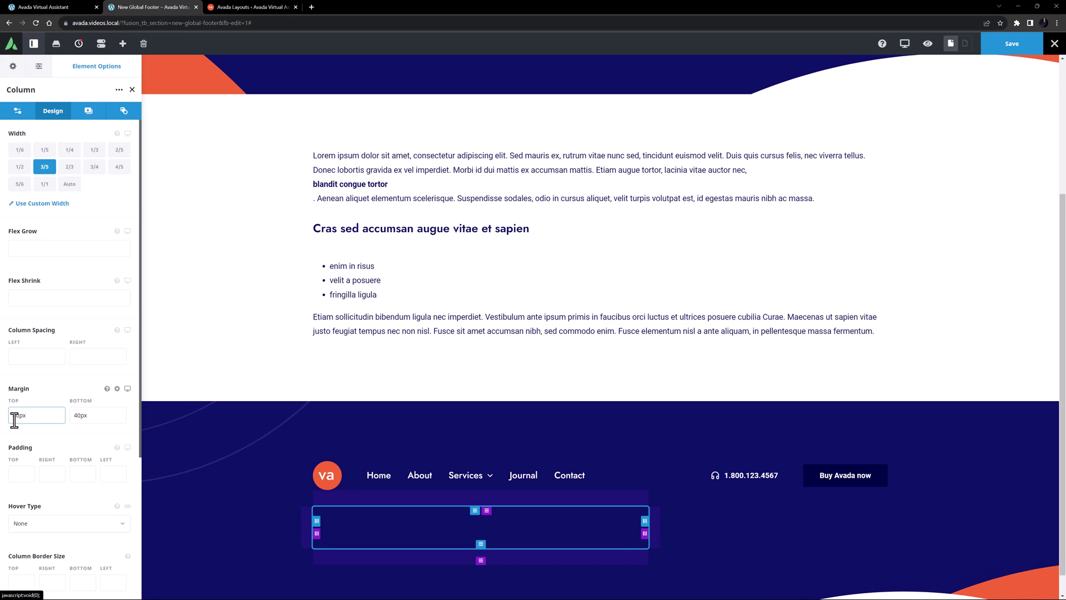
# Add a Title element to the new column with the pasted tagline 'Independent professional who works remotely…'
pyautogui.click(481, 543)
pyautogui.click(120, 384)
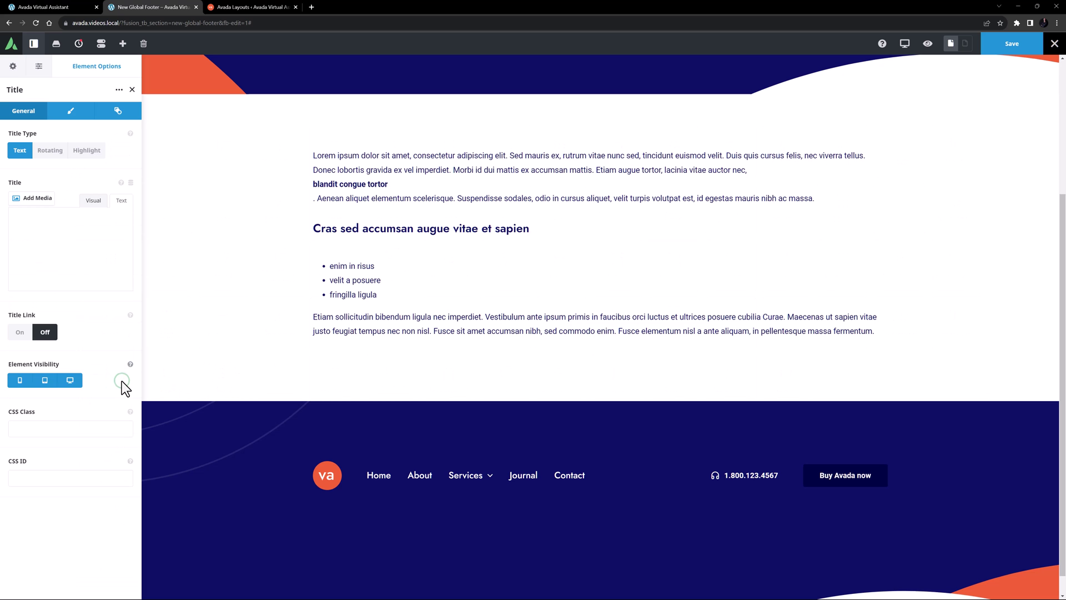
pyautogui.click(58, 270)
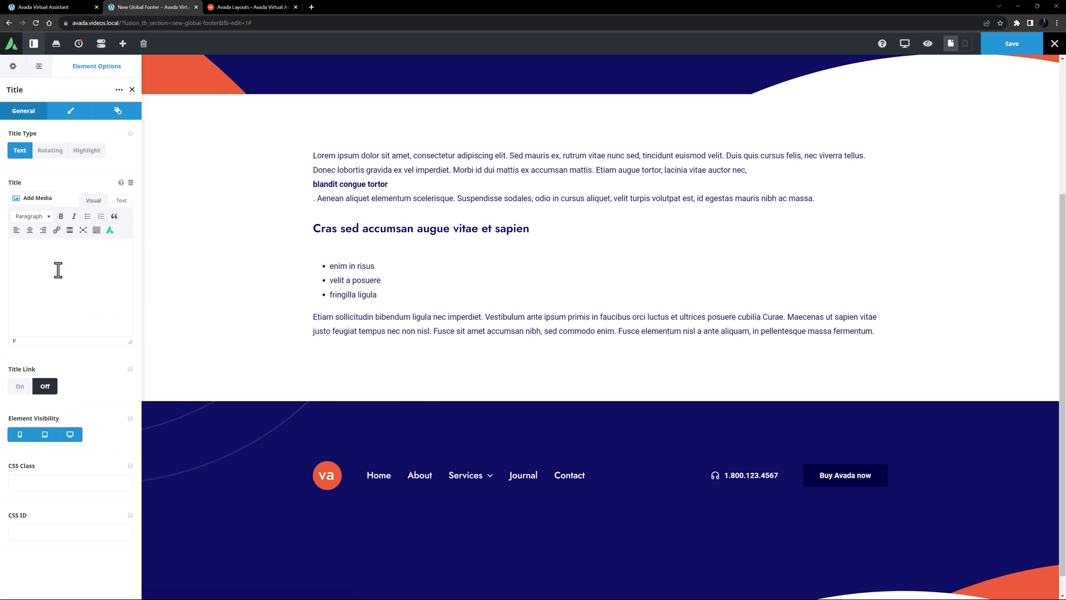
pyautogui.write('Independent professional who works remotely to help with your business.')
pyautogui.scroll(-2, 274, 393)
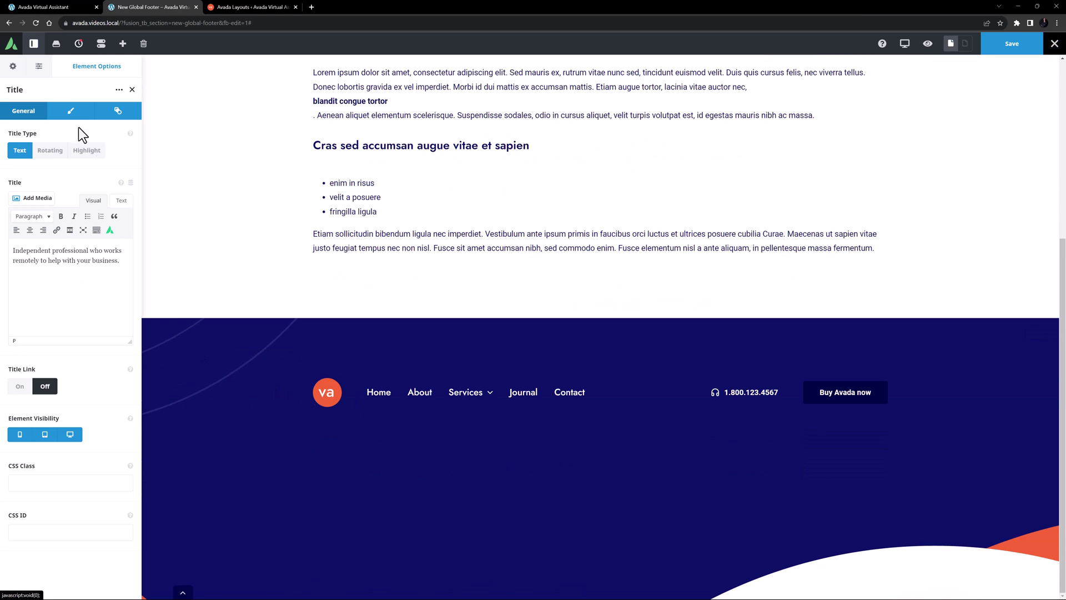
# Make the title a white H2 heading with a 5vh bottom margin
pyautogui.click(71, 111)
pyautogui.click(37, 198)
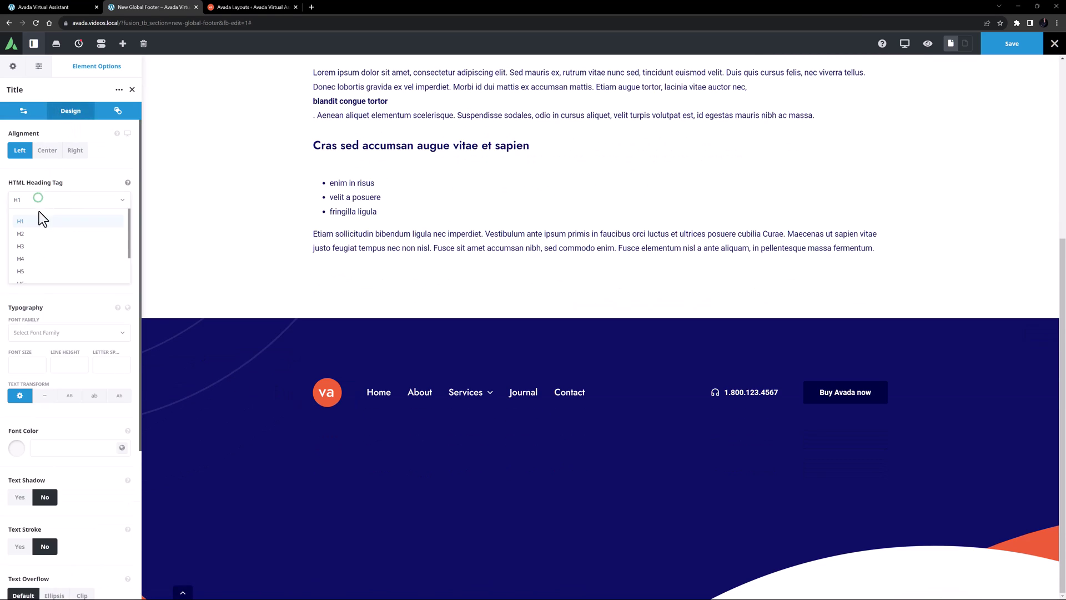
pyautogui.click(34, 234)
pyautogui.click(122, 372)
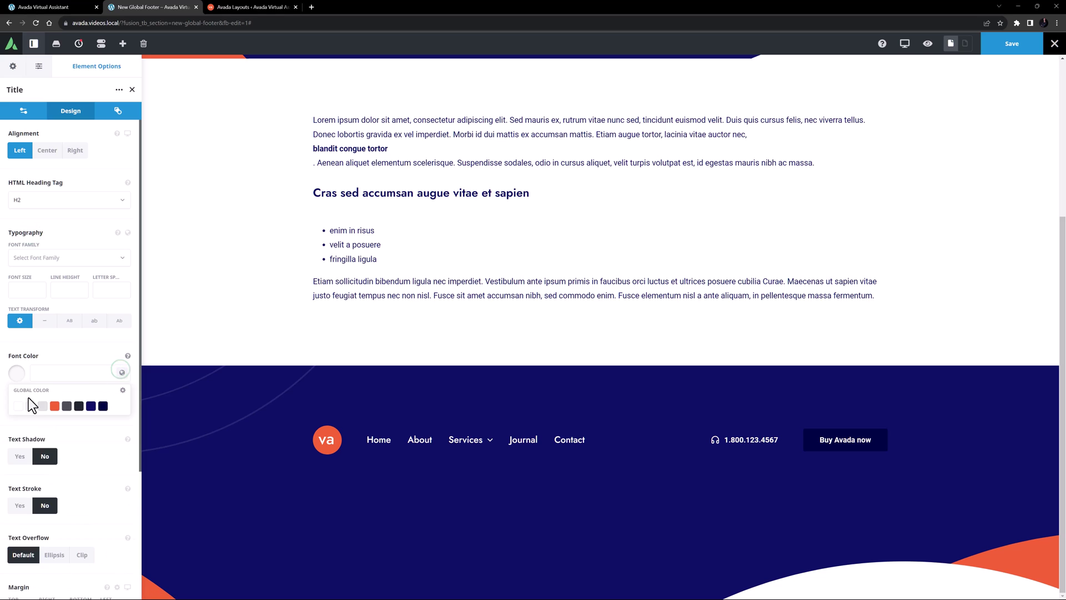
pyautogui.click(18, 406)
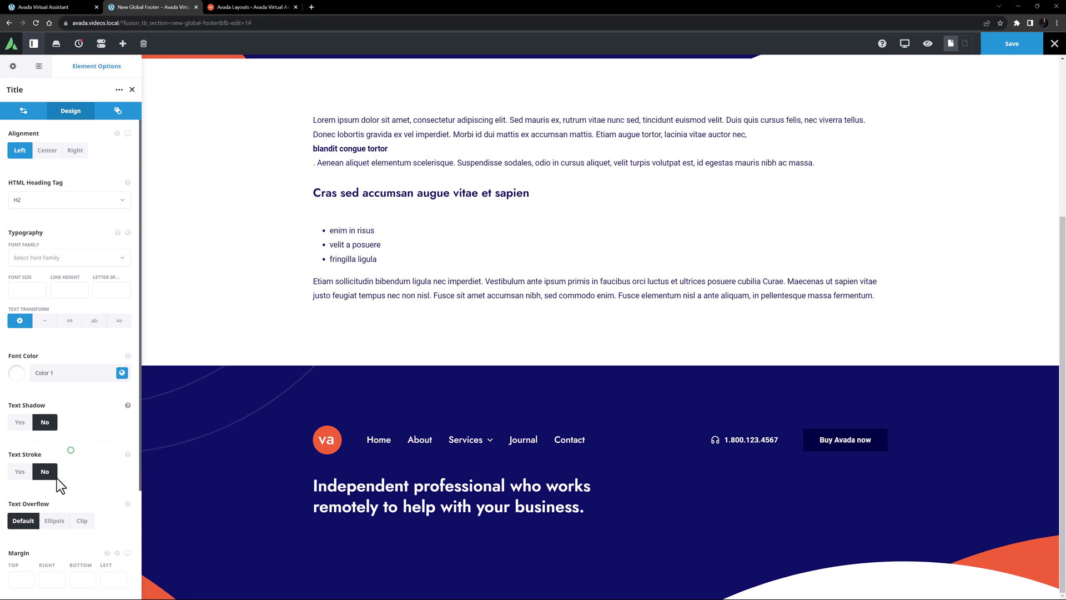
pyautogui.click(78, 579)
pyautogui.write('5vh')
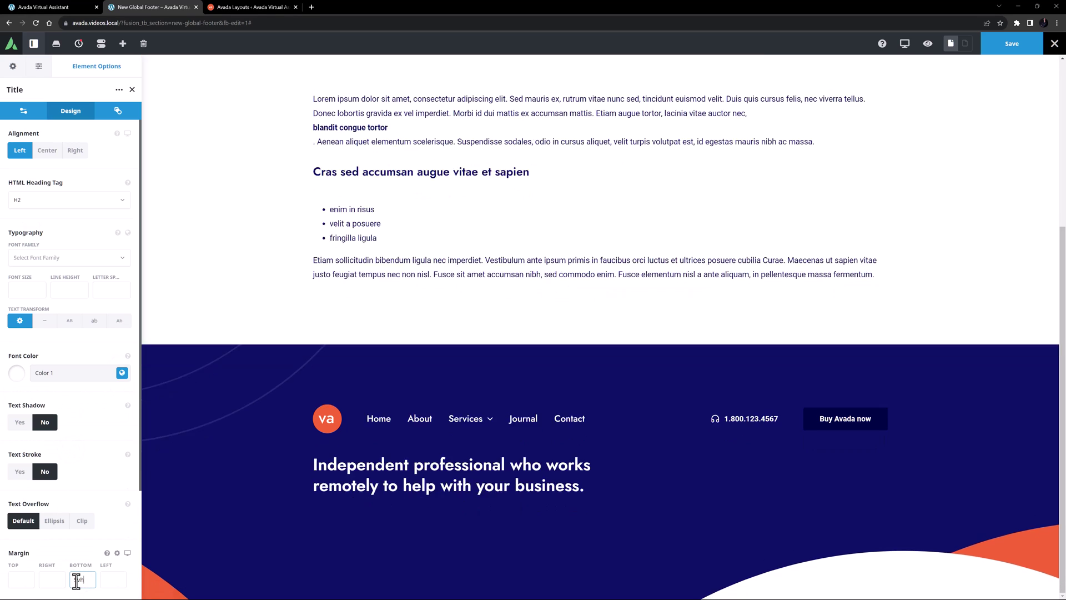
# Override the heading's bottom margin to 45px on mobile, then go back to the desktop preview
pyautogui.click(127, 553)
pyautogui.click(122, 573)
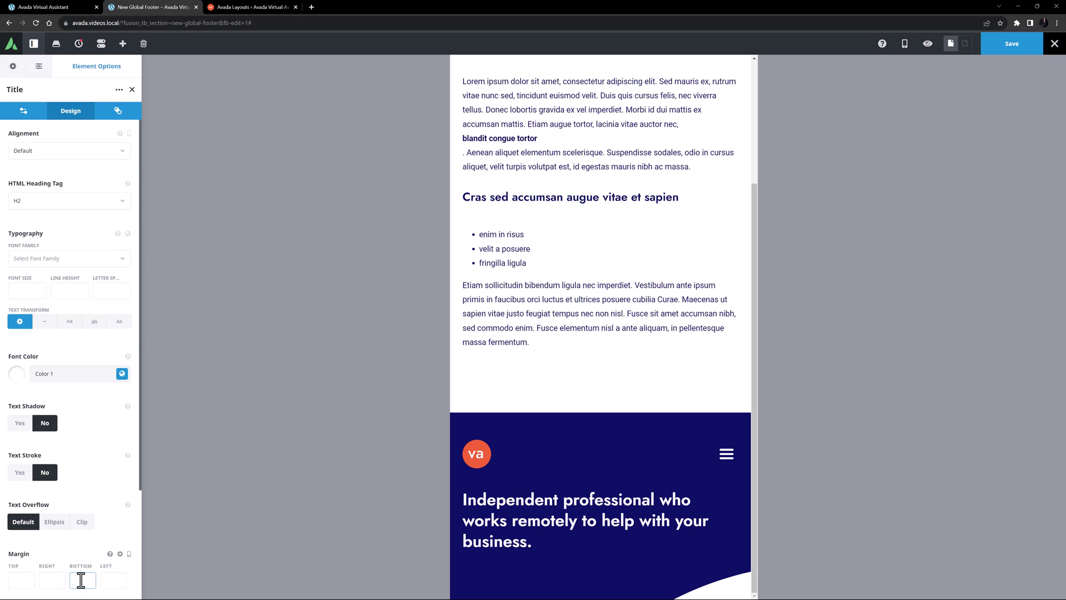
pyautogui.write('45px')
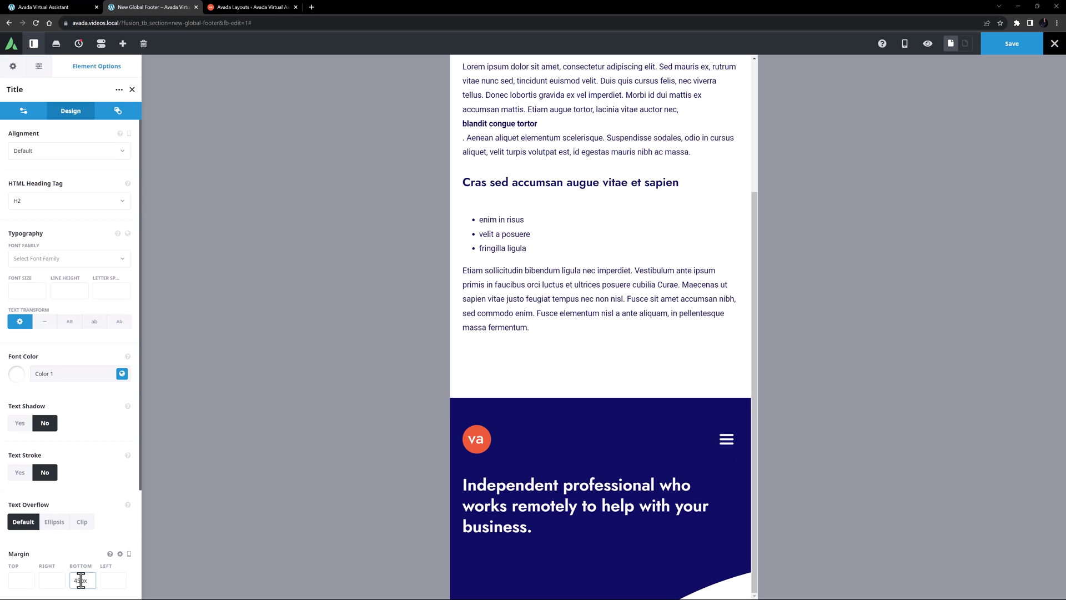
pyautogui.click(129, 554)
pyautogui.click(88, 572)
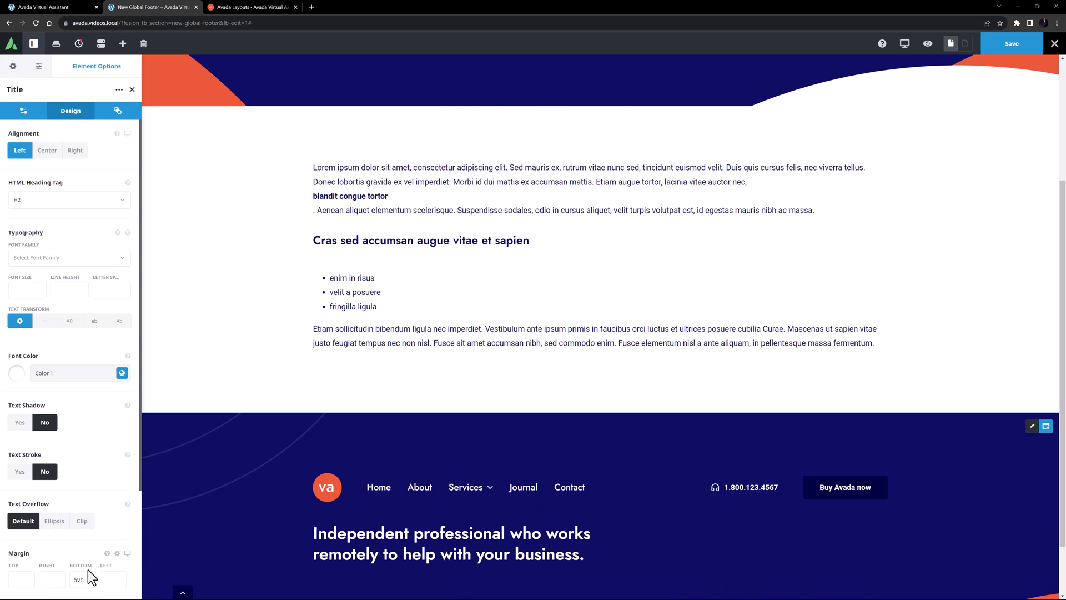
# Add a button under the heading, link it to a site page, and label it 'What is a VA exactly?'
pyautogui.click(488, 562)
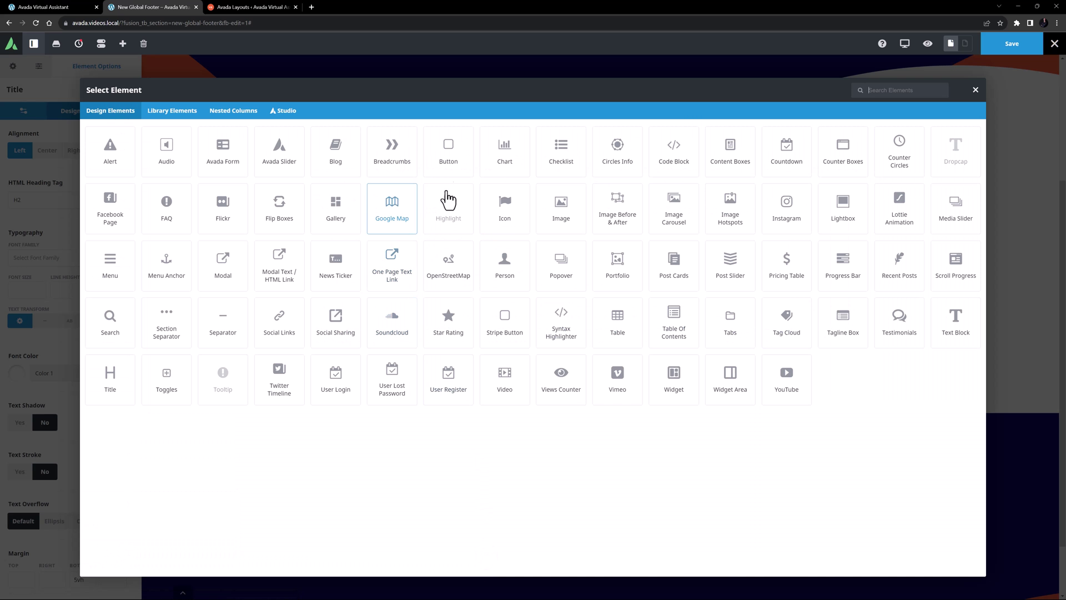
pyautogui.click(448, 150)
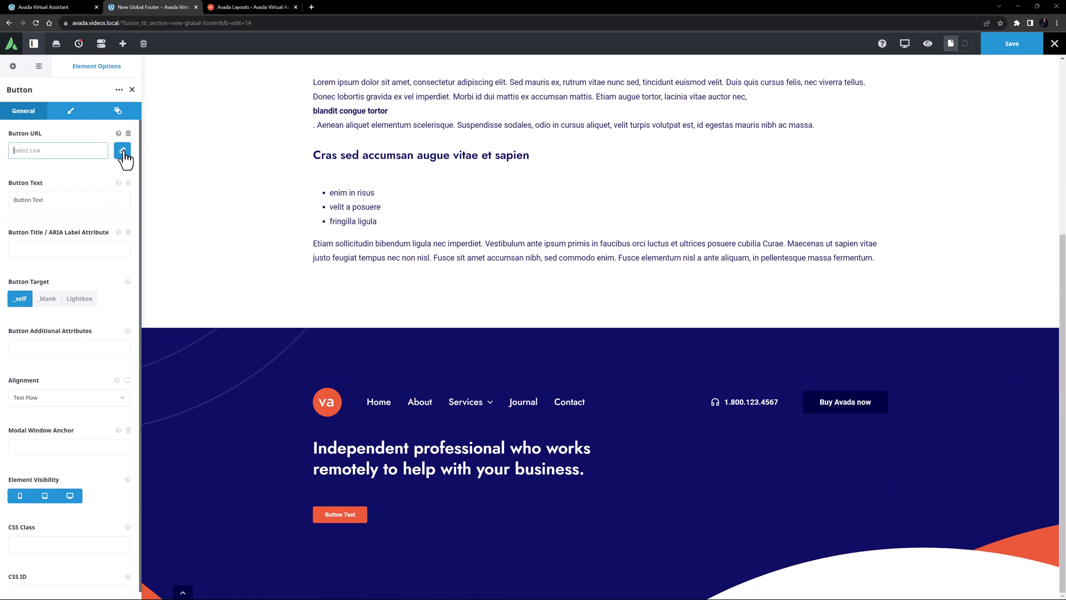
pyautogui.click(123, 151)
pyautogui.scroll(-5, 511, 382)
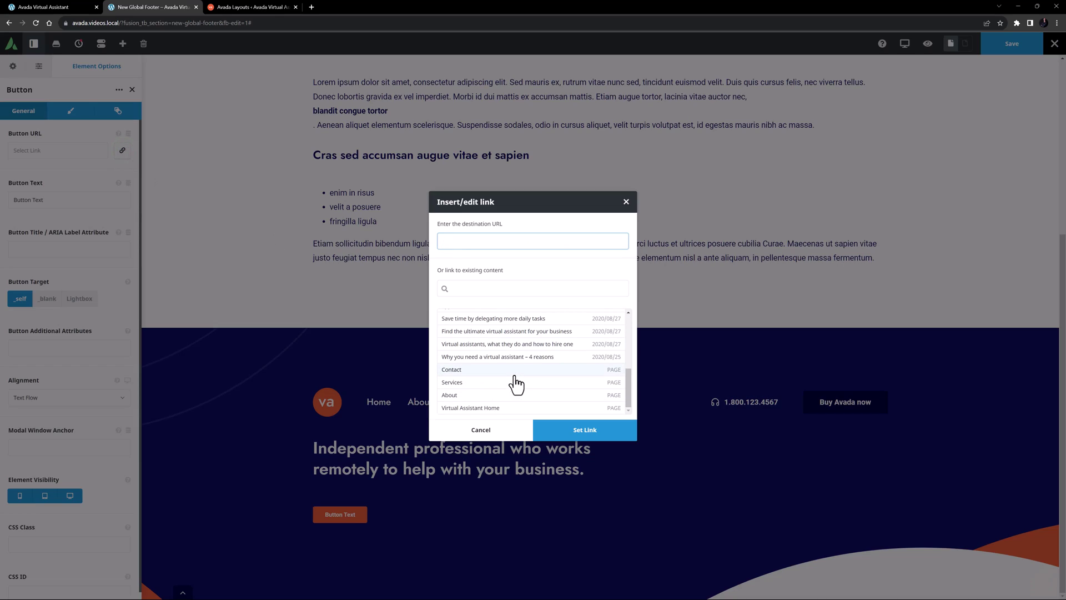
pyautogui.click(502, 404)
pyautogui.click(577, 432)
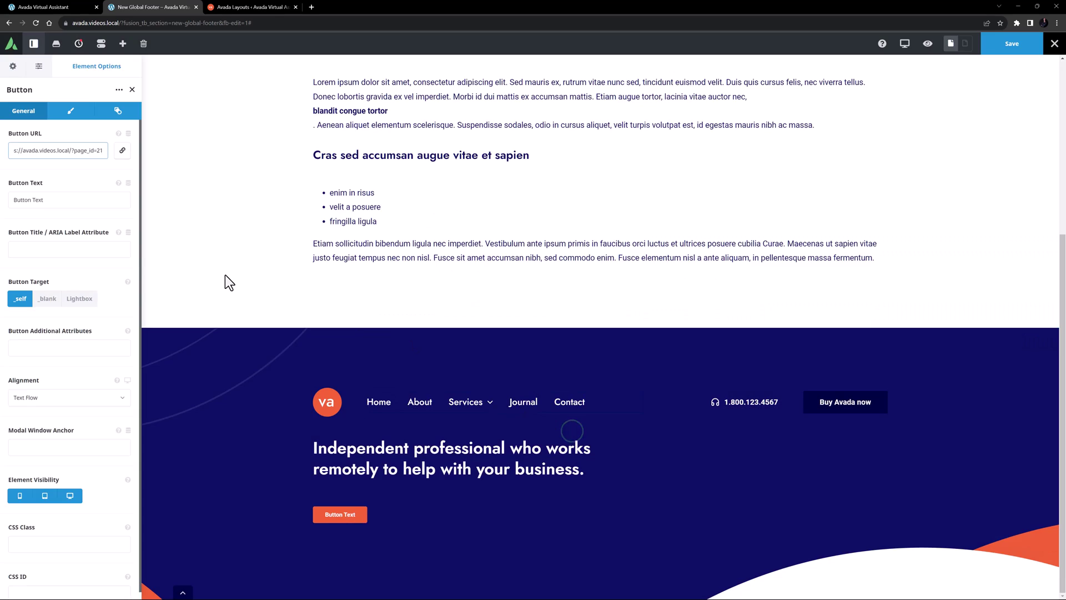
pyautogui.click(58, 201)
pyautogui.moveTo(54, 200); pyautogui.dragTo(2, 203)
pyautogui.write('What is a VA exactly?')
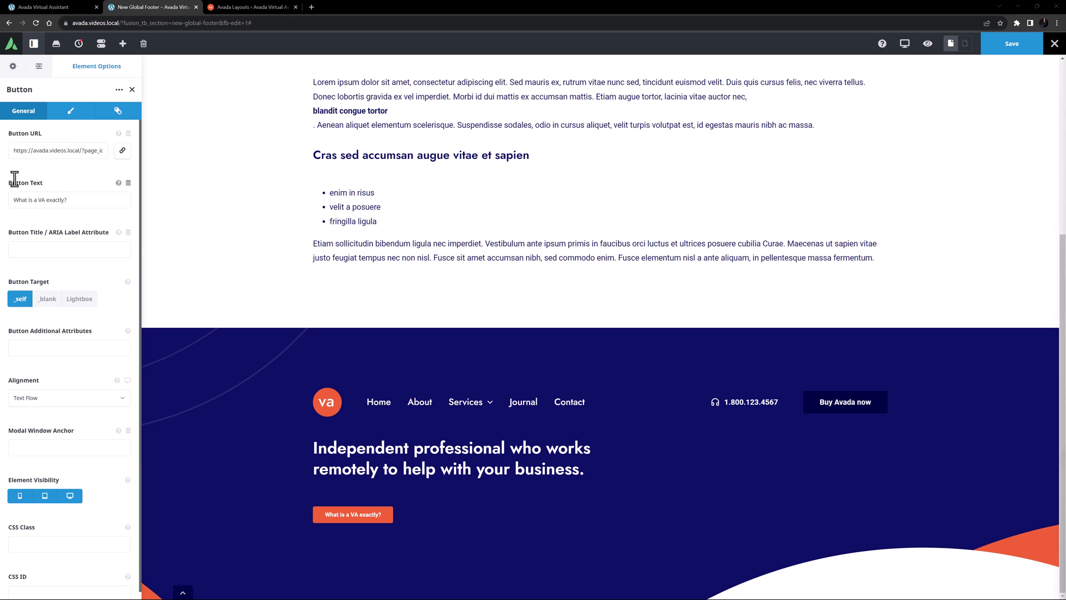
# Give the button a Custom style with white Color 1 gradient start and end colours
pyautogui.click(70, 111)
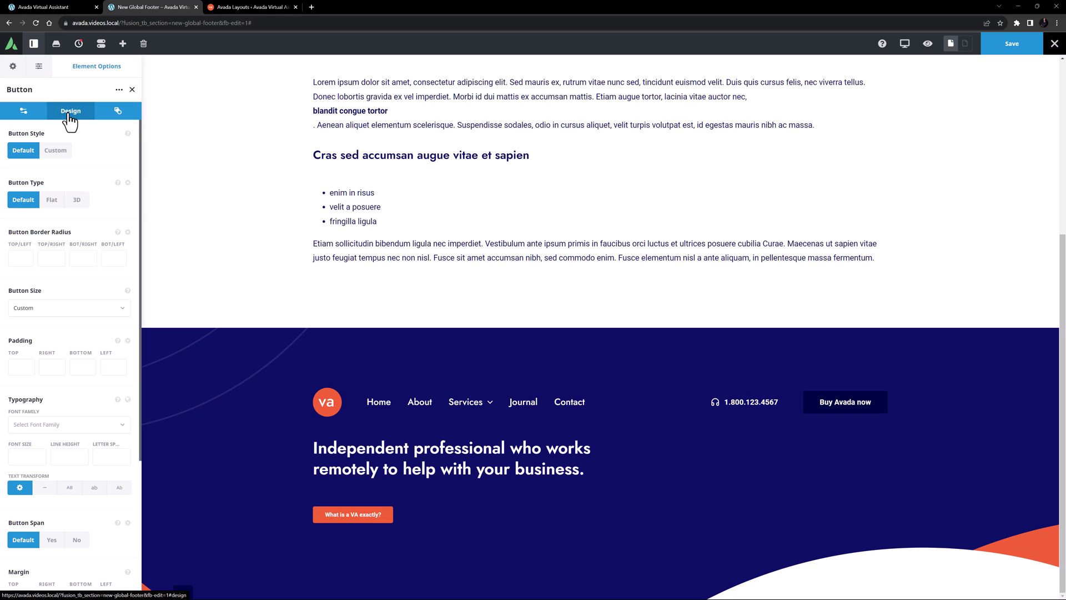
pyautogui.click(56, 151)
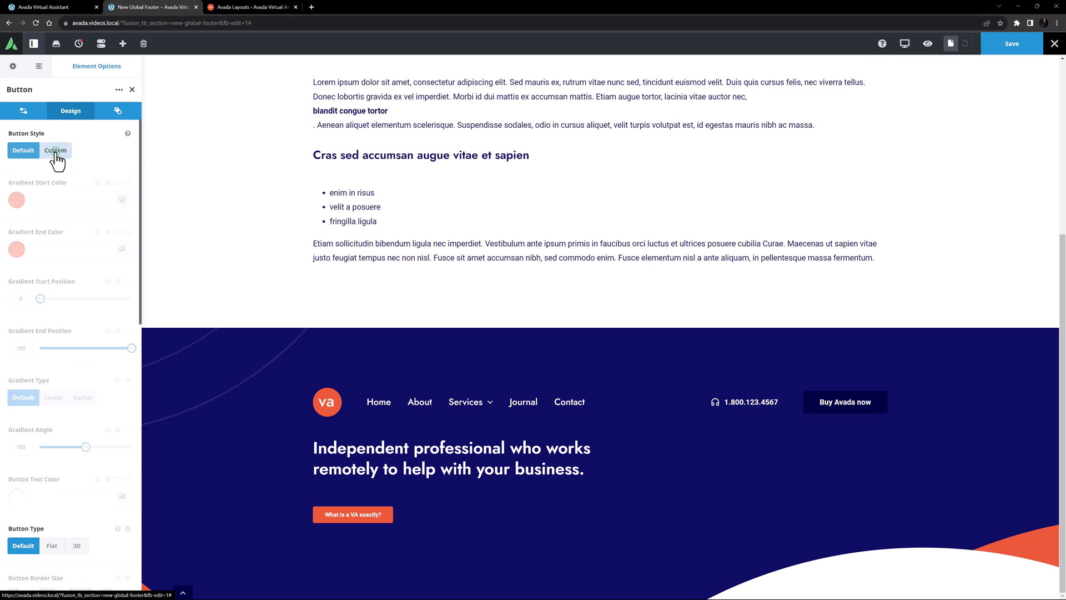
pyautogui.click(122, 200)
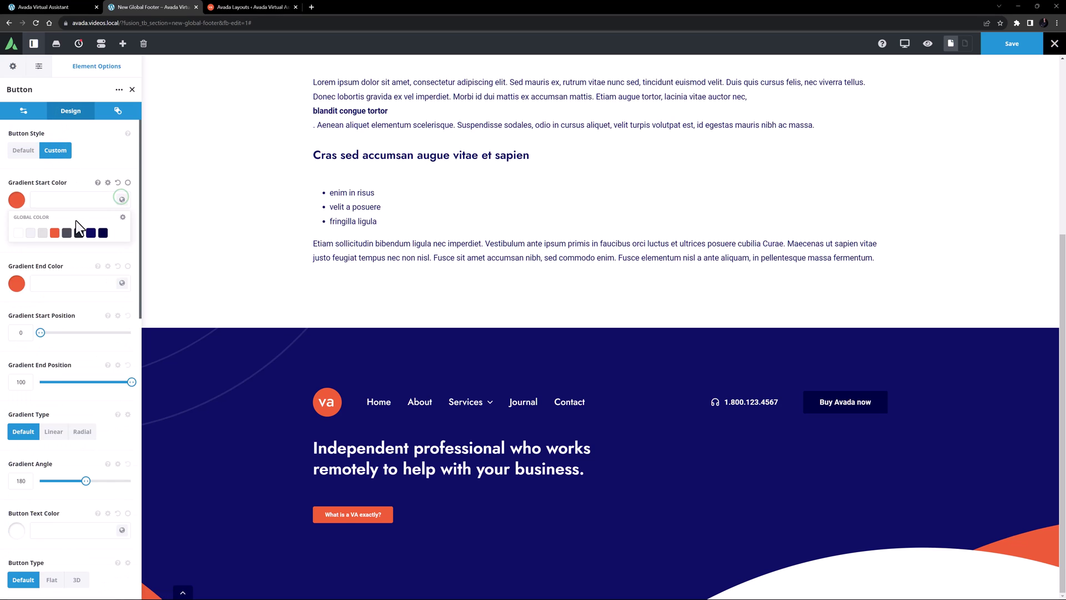
pyautogui.click(18, 232)
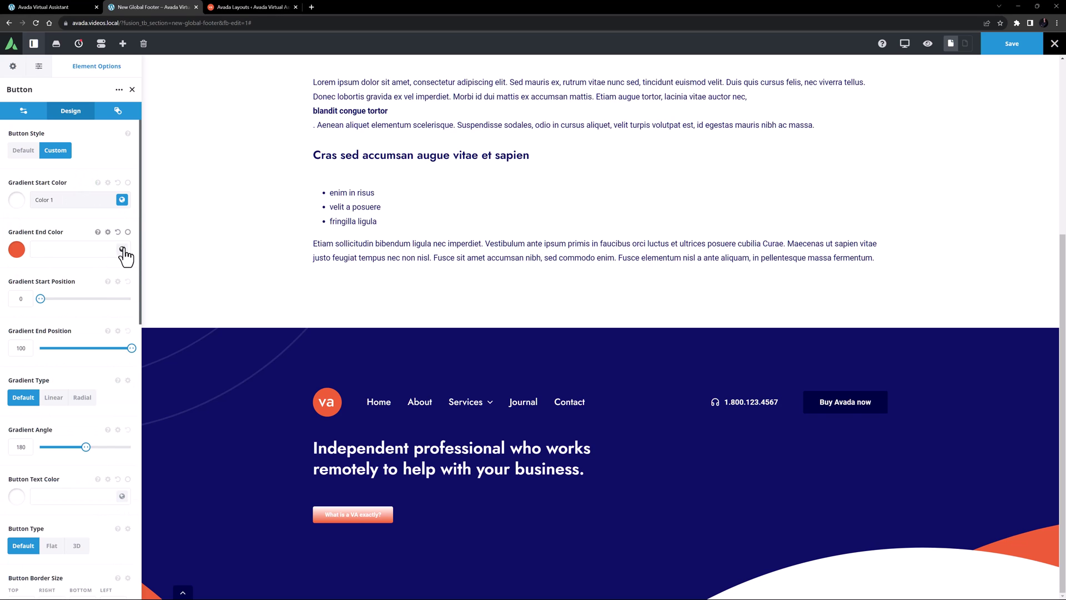
pyautogui.click(122, 248)
pyautogui.click(18, 282)
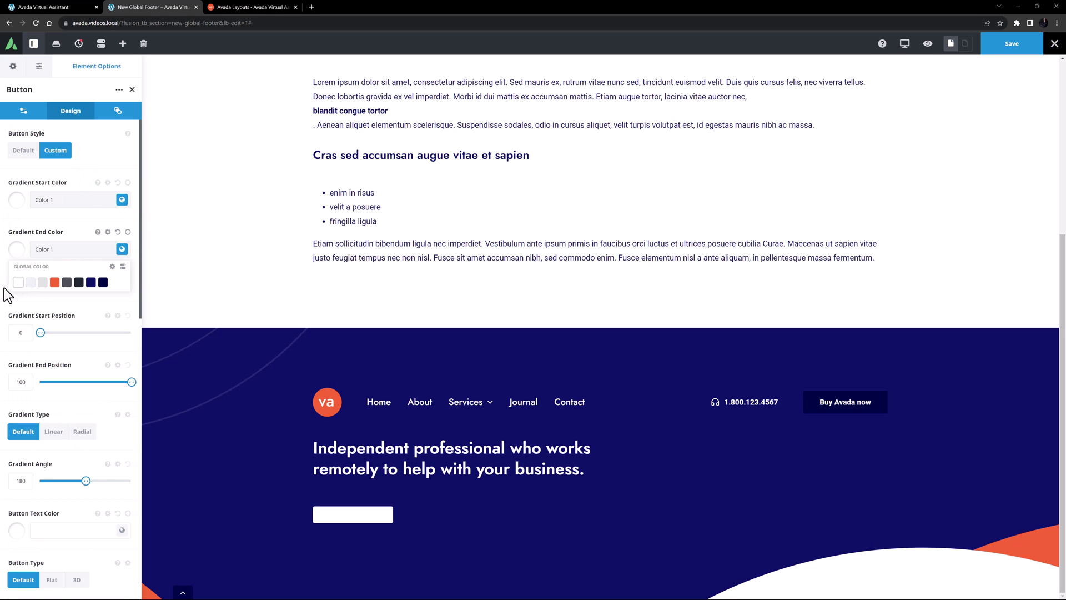
pyautogui.click(6, 293)
pyautogui.scroll(-2, 100, 473)
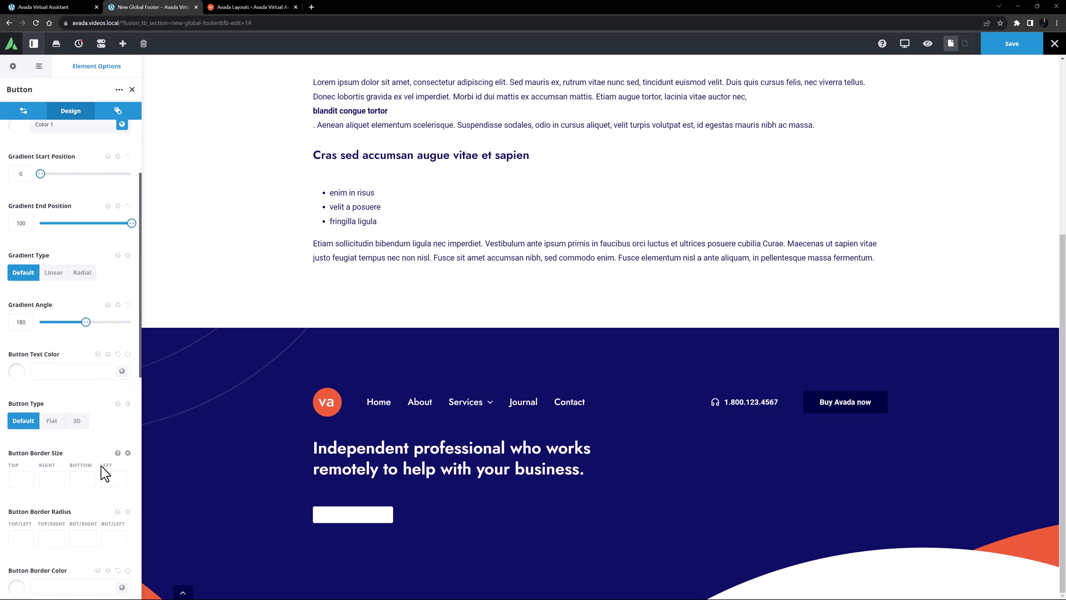
# Set the button text to navy Color 7 and the button size to XLarge
pyautogui.click(121, 372)
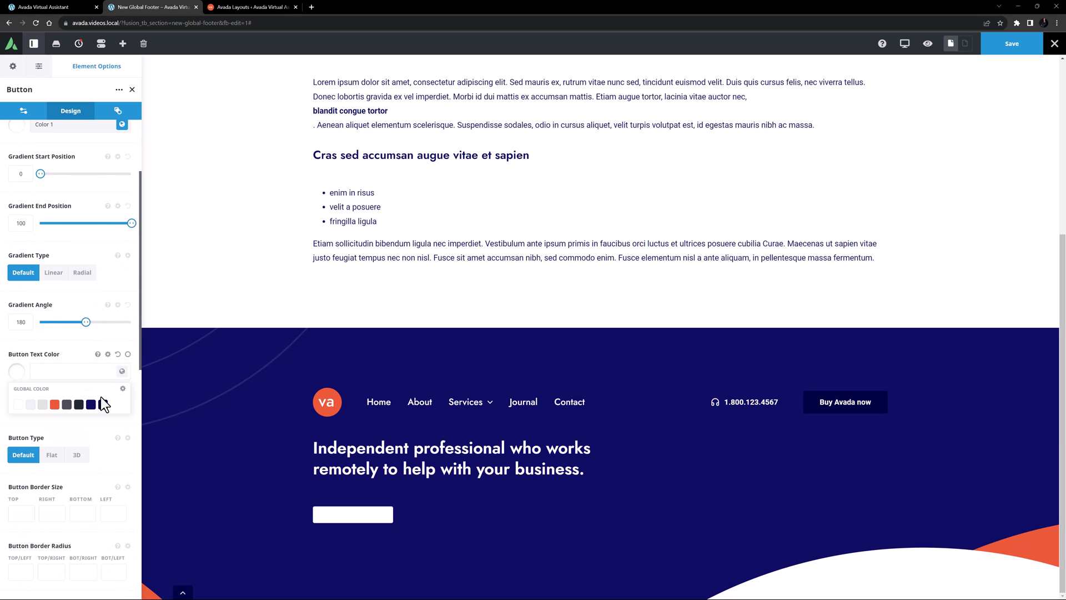
pyautogui.click(91, 404)
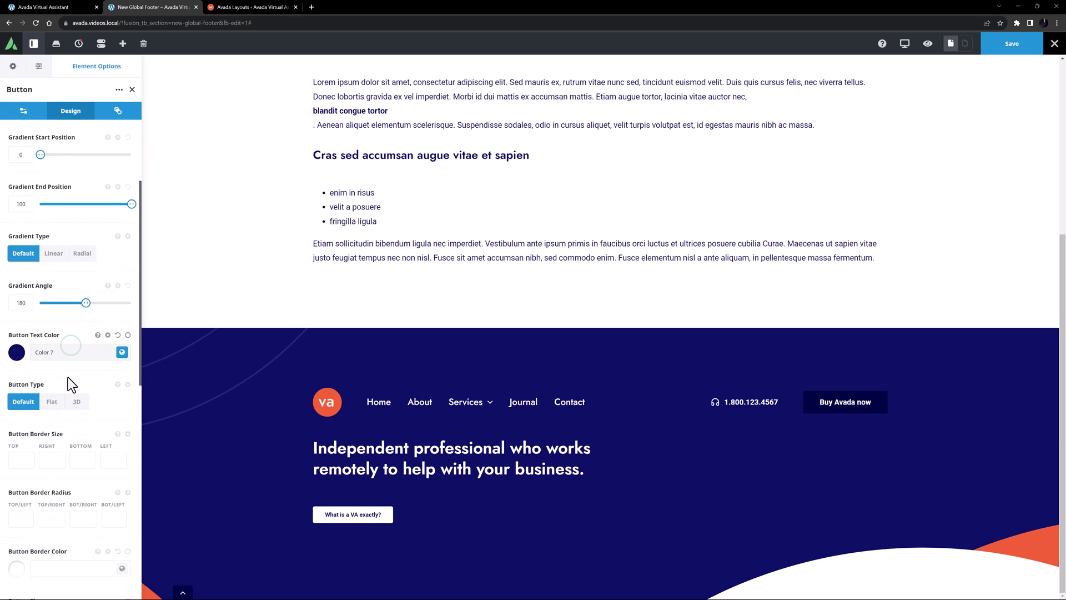
pyautogui.scroll(-3, 67, 388)
pyautogui.click(61, 430)
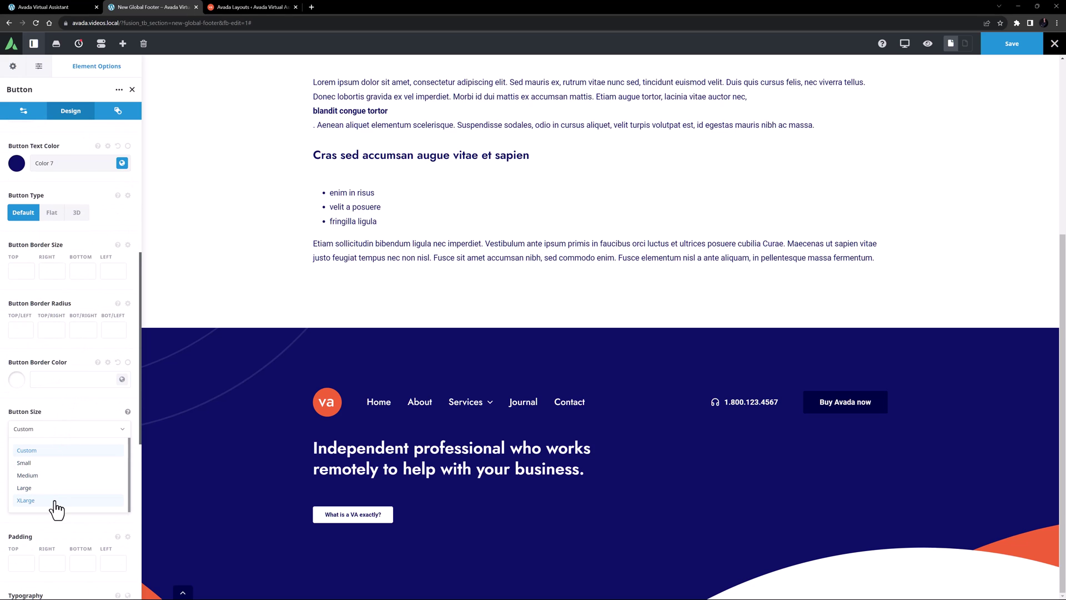
pyautogui.click(56, 501)
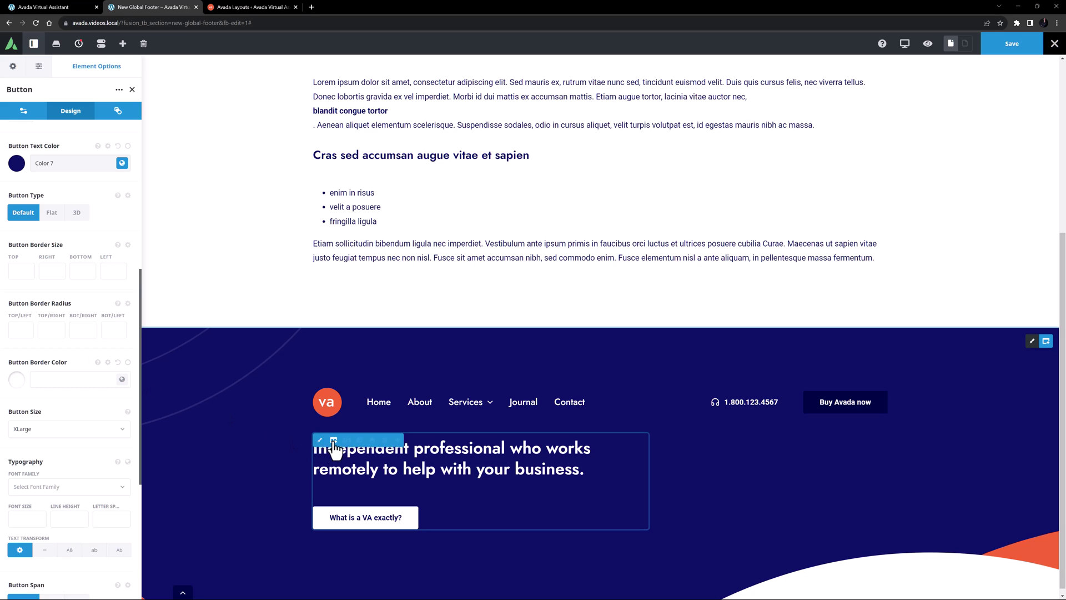
# Add a 1/4-1/2-1/4 column row to the footer and insert a Text Block
pyautogui.click(333, 438)
pyautogui.click(161, 230)
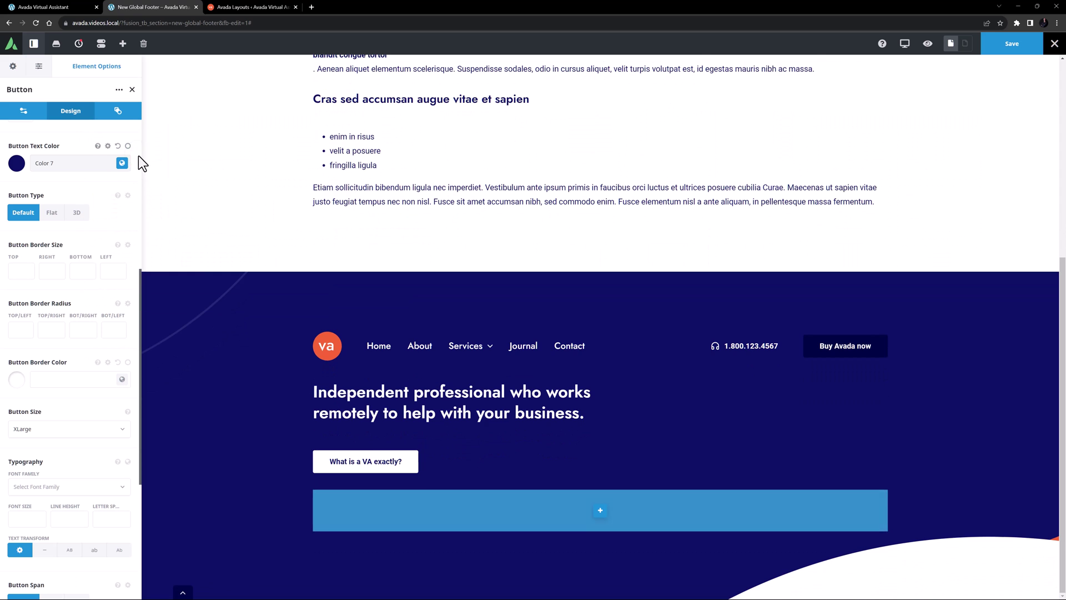
pyautogui.click(600, 510)
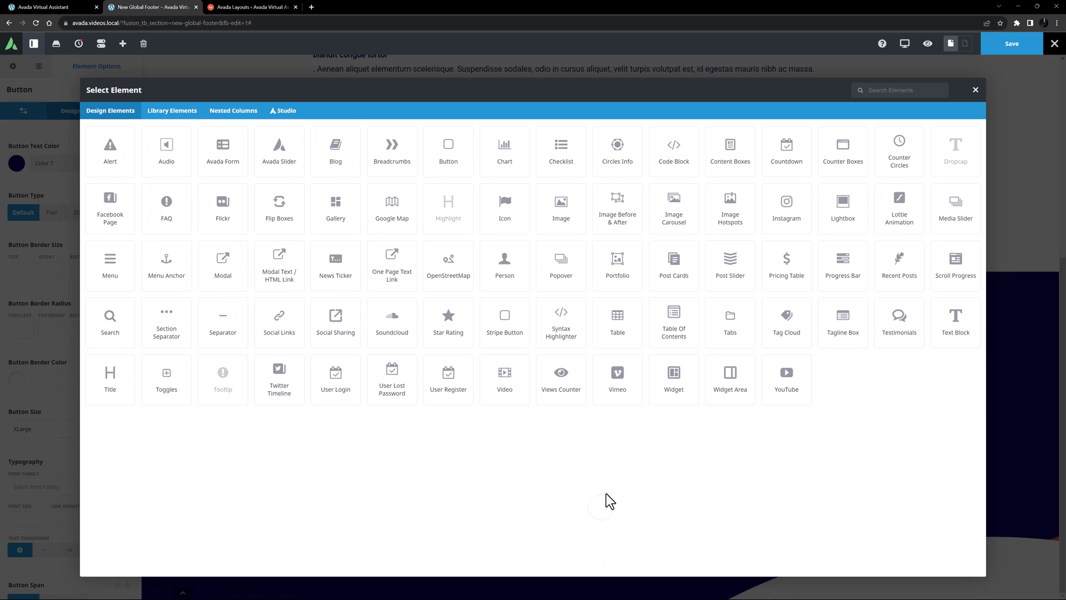
pyautogui.click(933, 331)
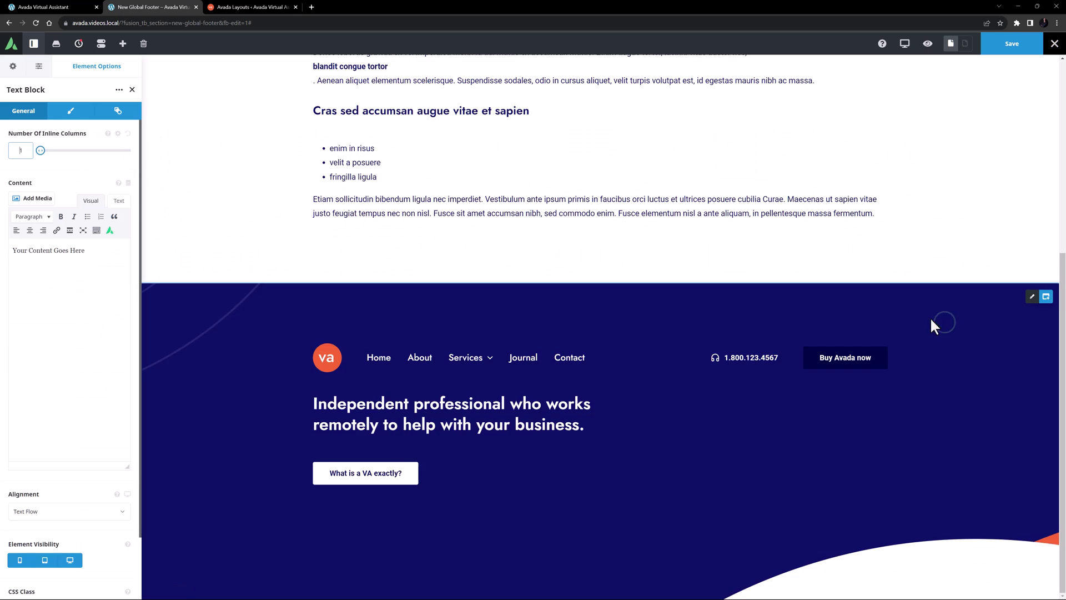
# Set the text block's font size to 14px and its colour to white Color 1
pyautogui.click(80, 114)
pyautogui.click(24, 249)
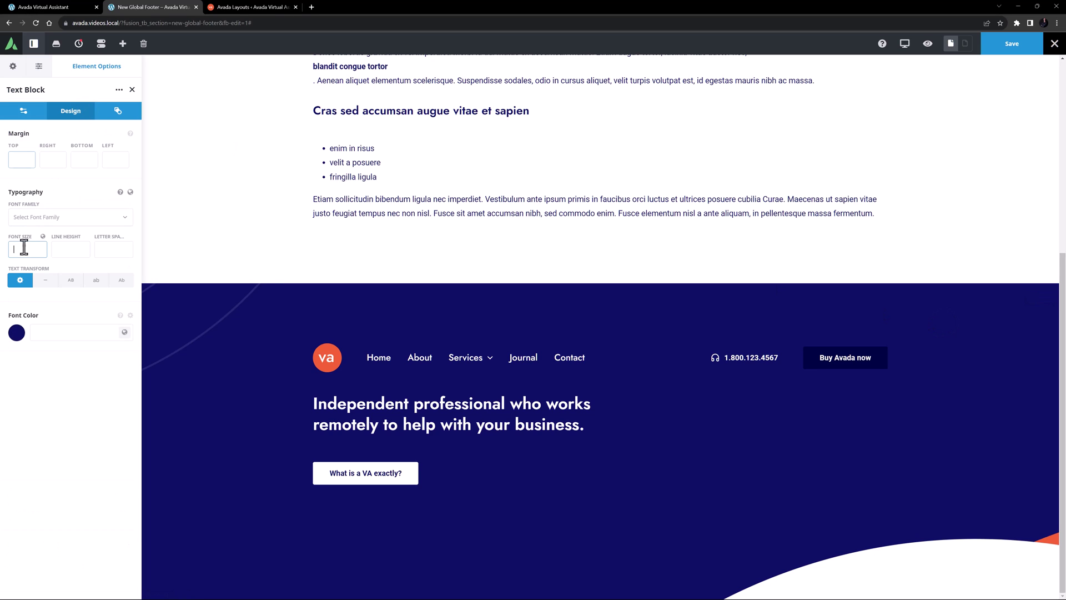
pyautogui.write('14px')
pyautogui.click(125, 332)
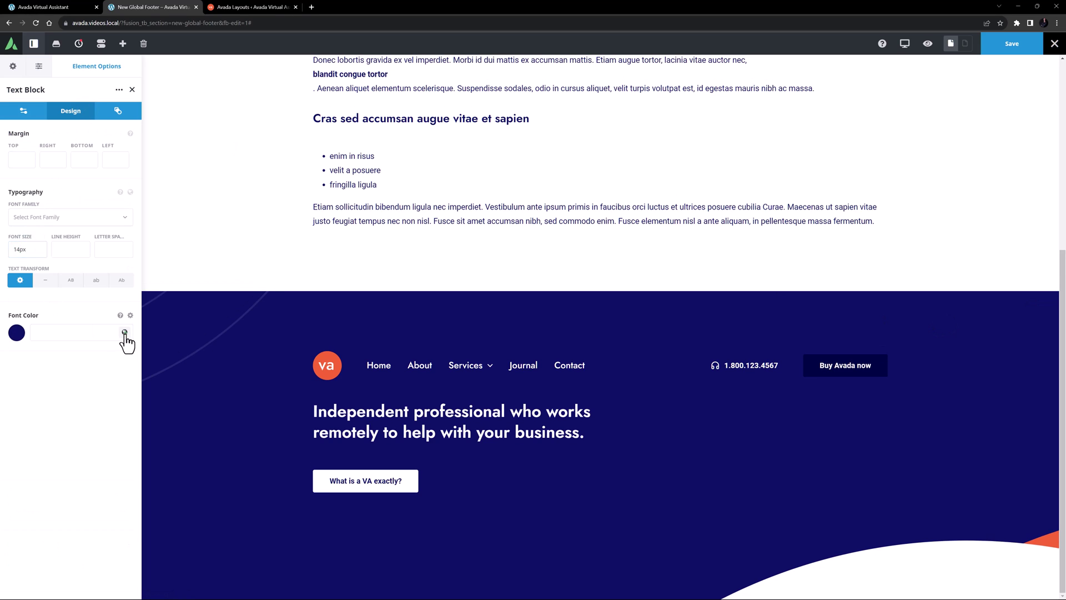
pyautogui.click(19, 364)
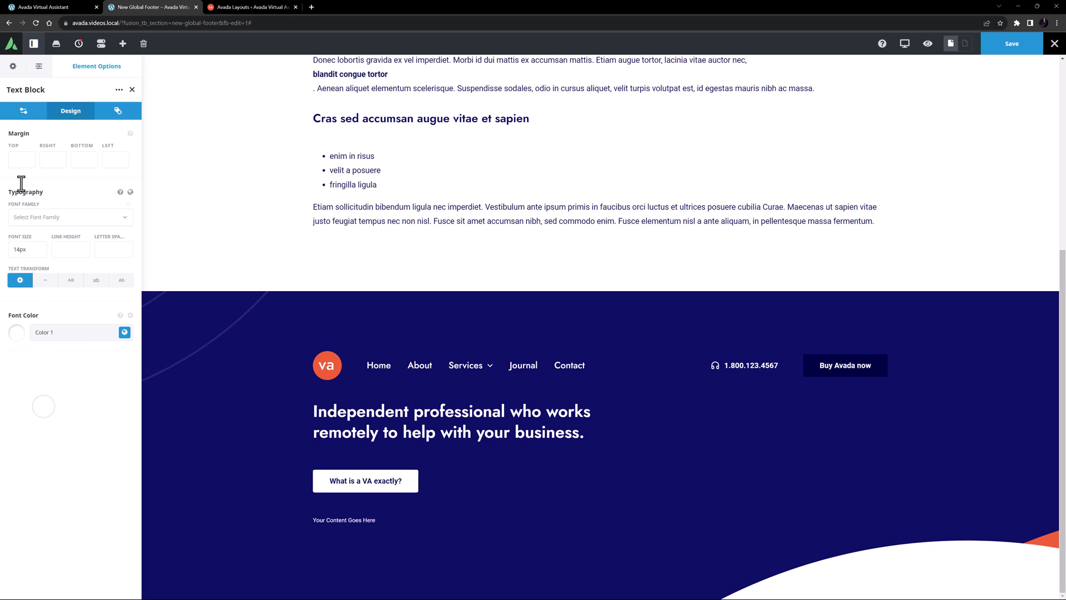
pyautogui.click(22, 111)
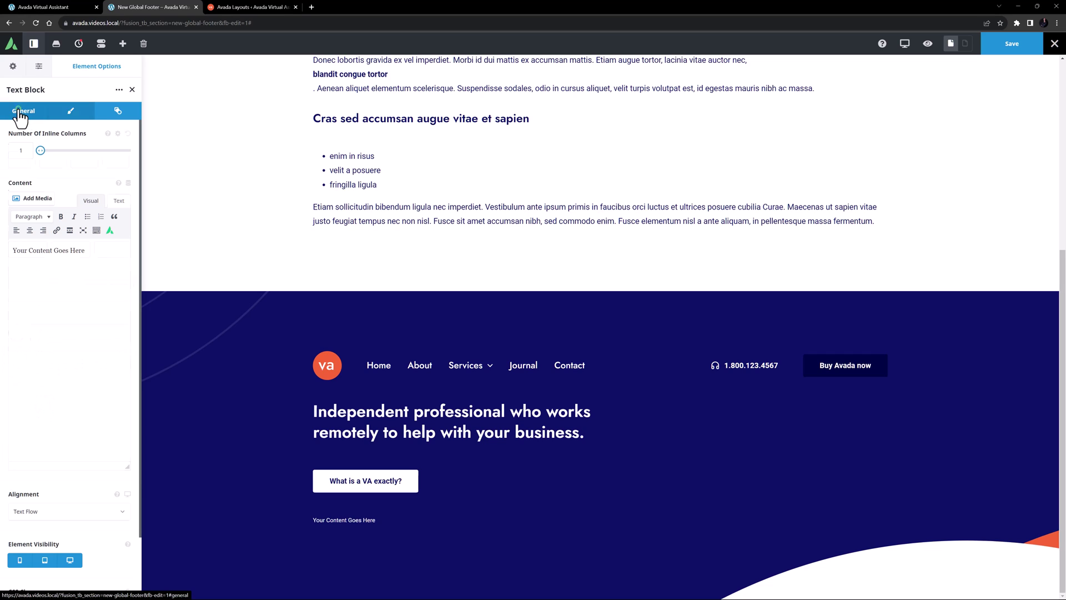
# Fill the text block with the dynamic Date, using format Y to show the year
pyautogui.click(127, 183)
pyautogui.scroll(-2, 78, 258)
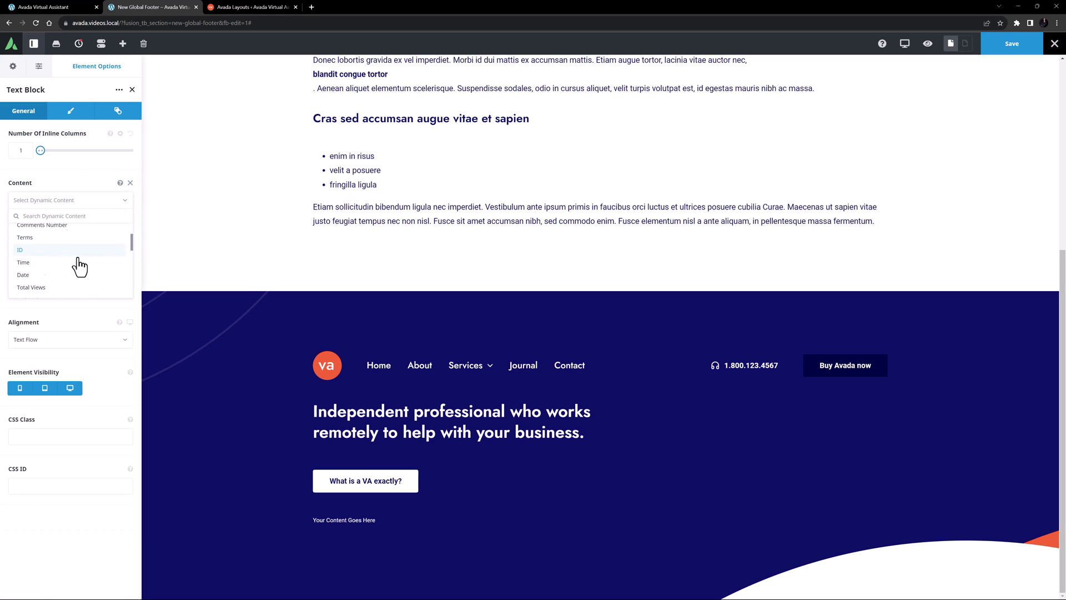
pyautogui.scroll(-5, 80, 266)
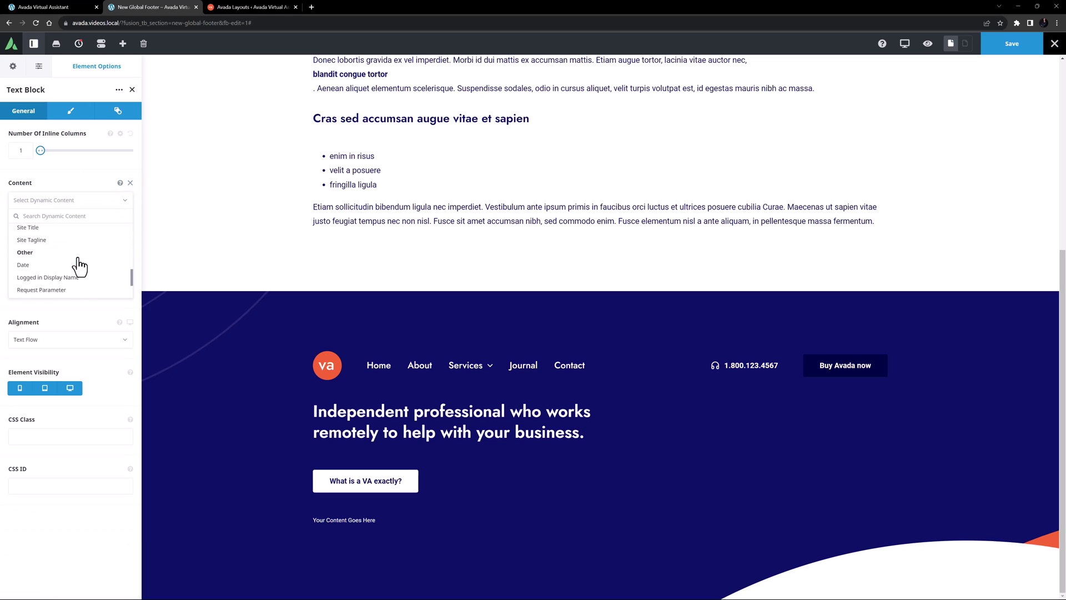
pyautogui.click(33, 265)
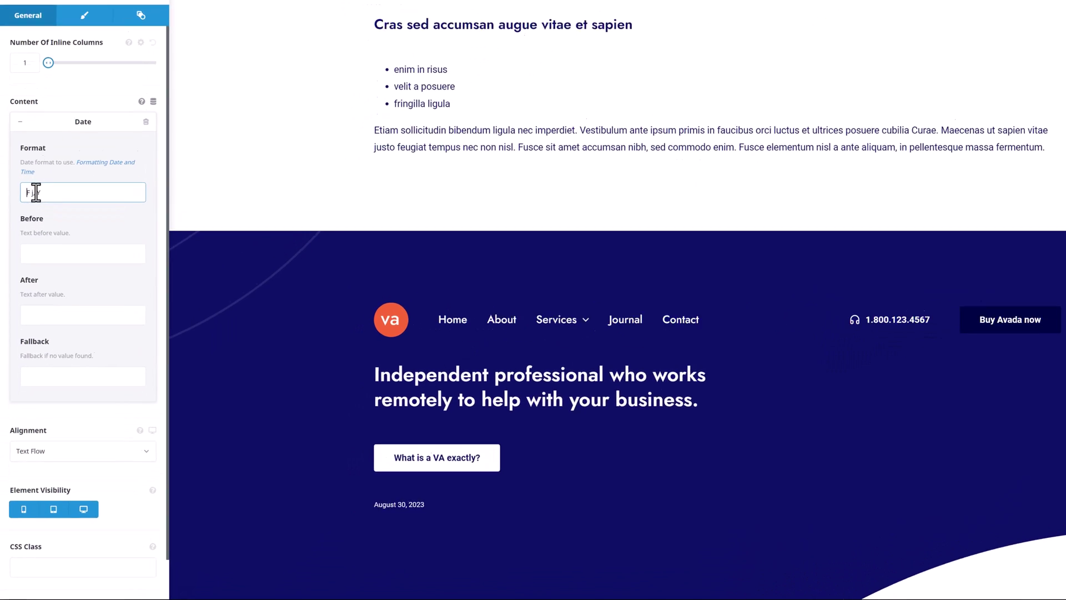
pyautogui.moveTo(35, 193); pyautogui.dragTo(8, 191)
pyautogui.write('Y')
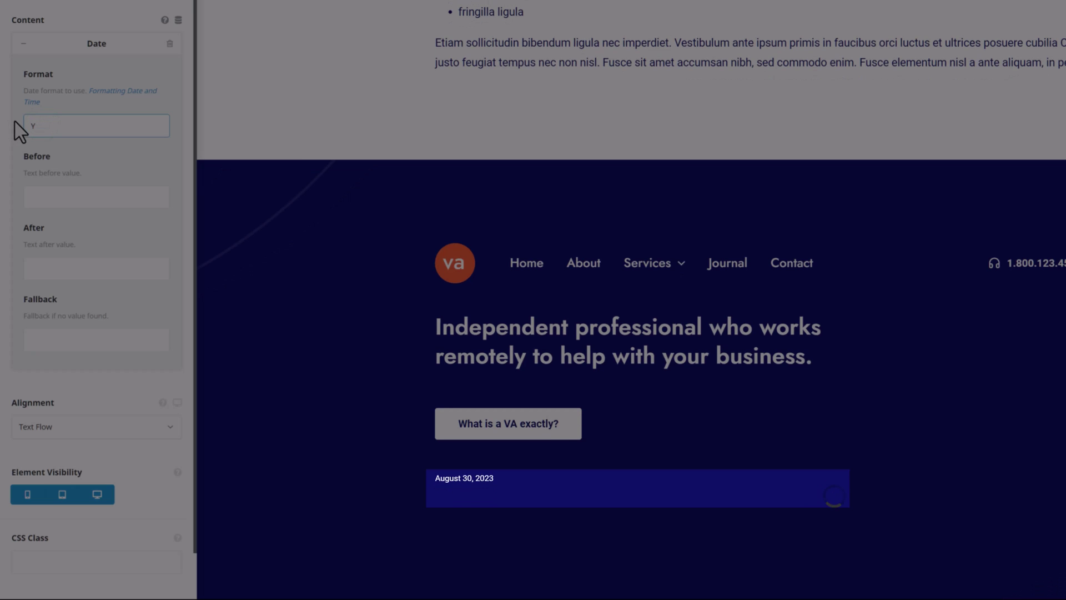
# Add '© Copyright 2012 - ' before the year and the ThemeFusion and WordPress credit links after
pyautogui.click(55, 192)
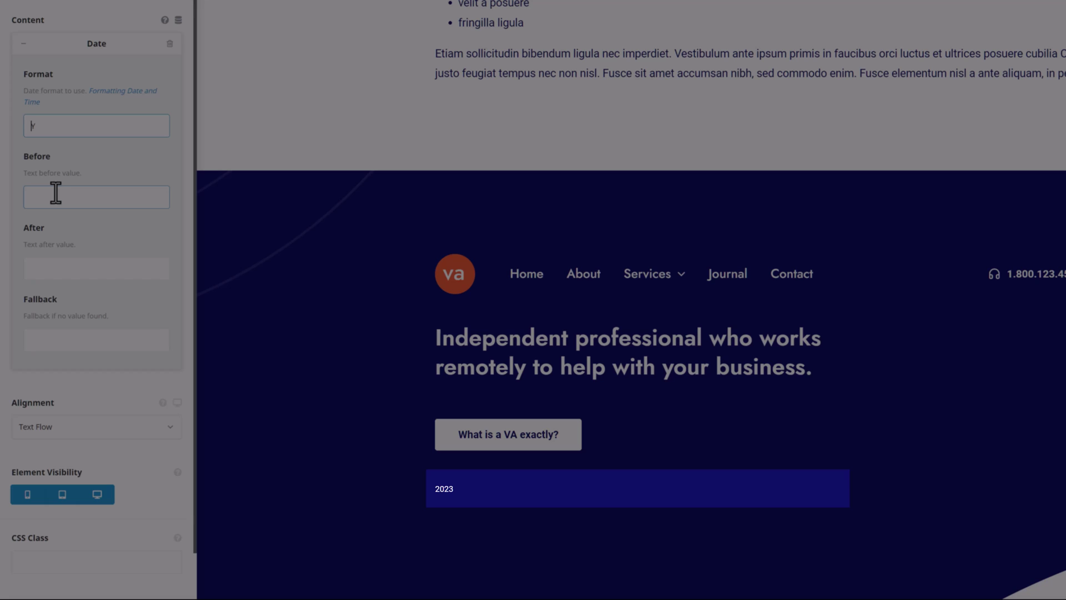
pyautogui.click(55, 194)
pyautogui.write('© Copyright 2012 -')
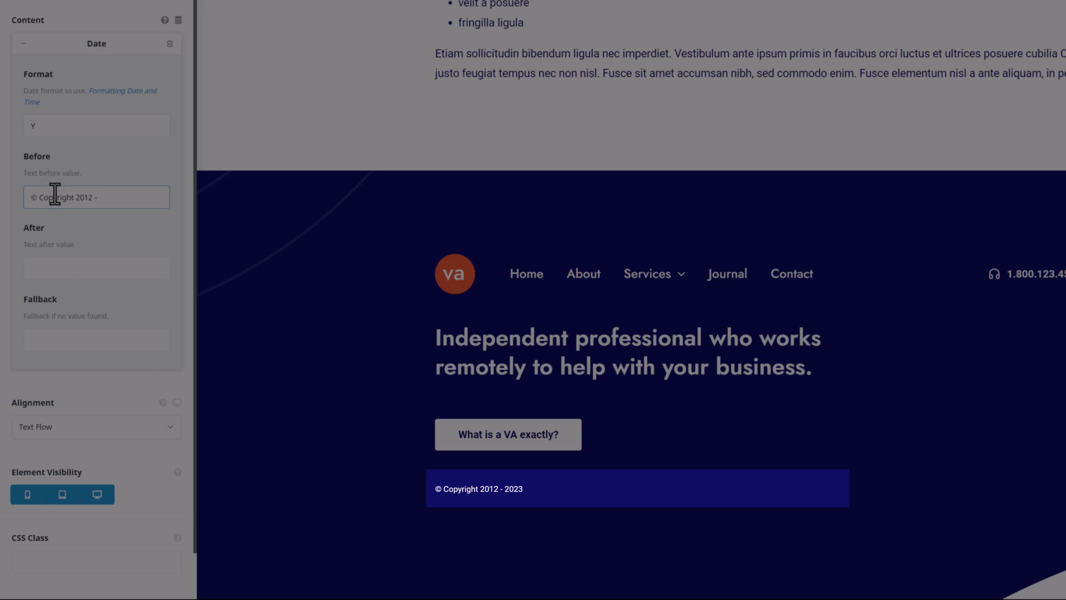
pyautogui.click(42, 271)
pyautogui.hotkey('ctrl', 'v')
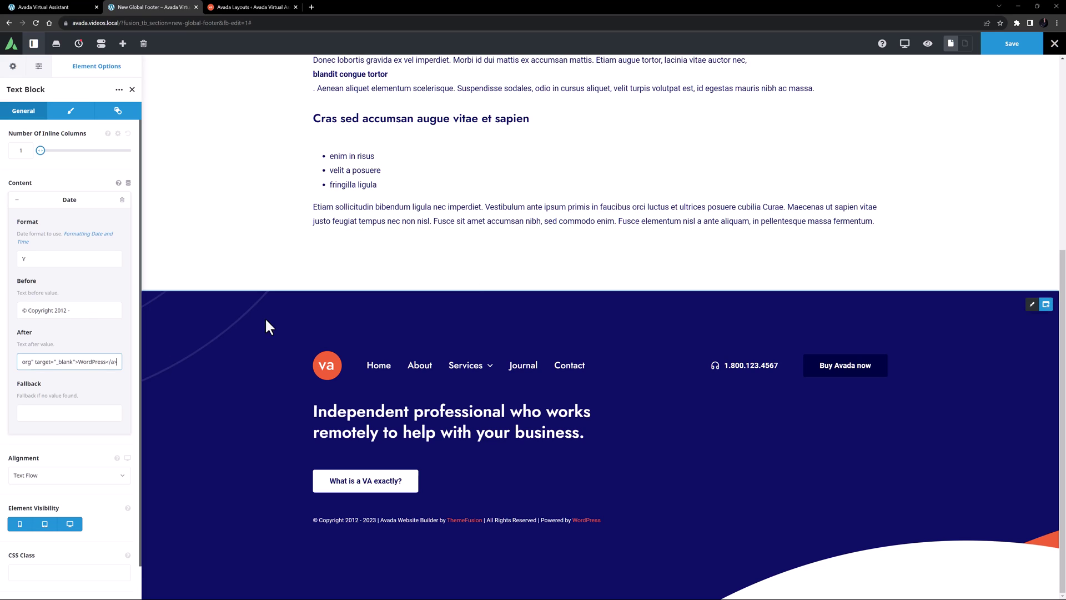
# On tablet, set the heading column's order to 3 and the copyright column's order to 4
pyautogui.moveTo(907, 43)
pyautogui.click(929, 68)
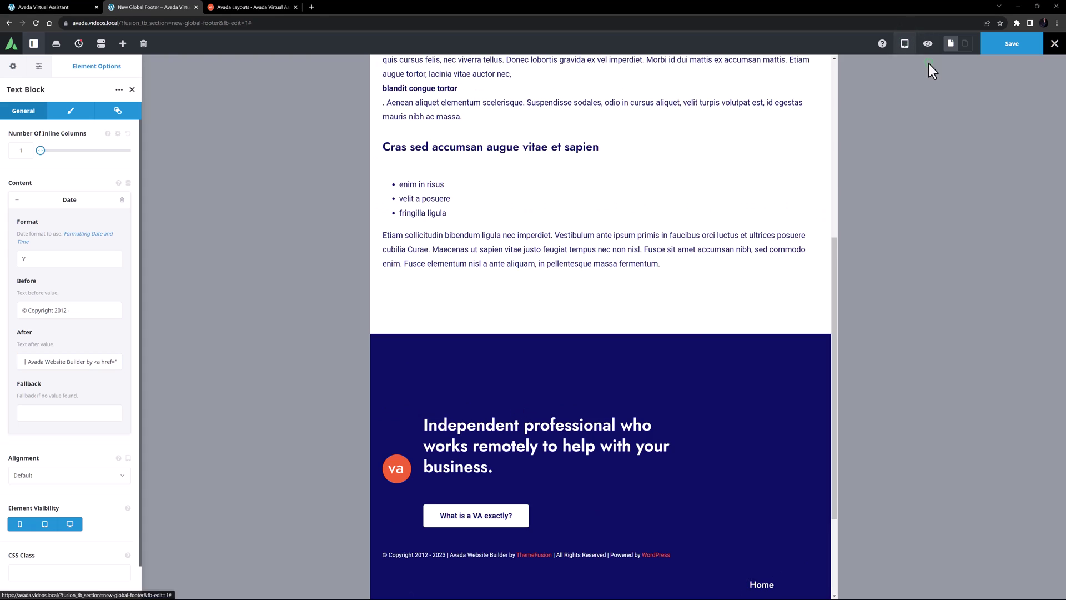
pyautogui.scroll(-1, 671, 358)
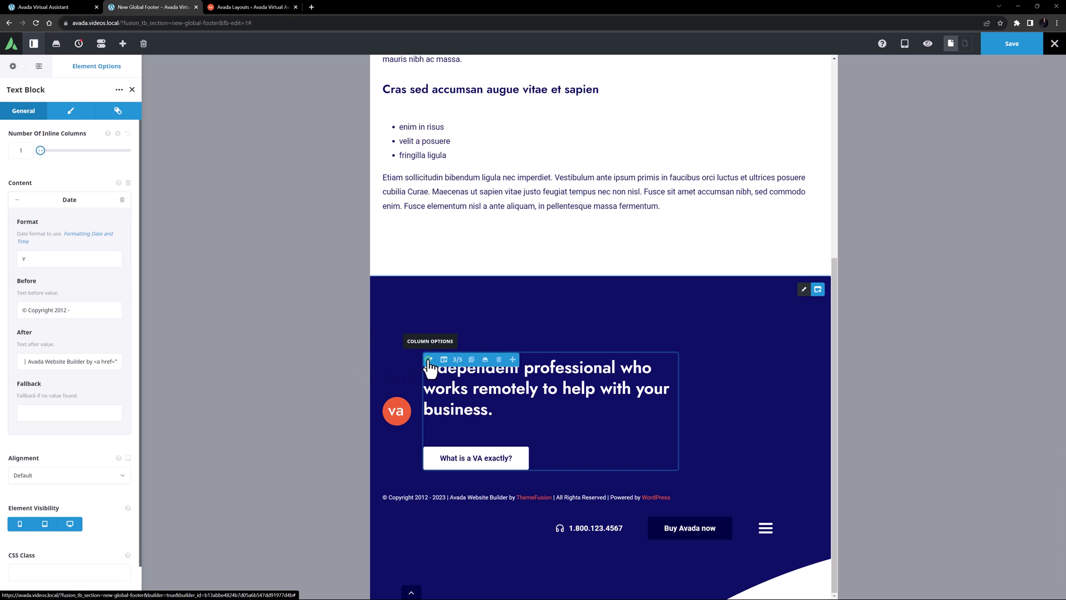
pyautogui.click(428, 357)
pyautogui.click(53, 111)
pyautogui.click(21, 356)
pyautogui.write('3')
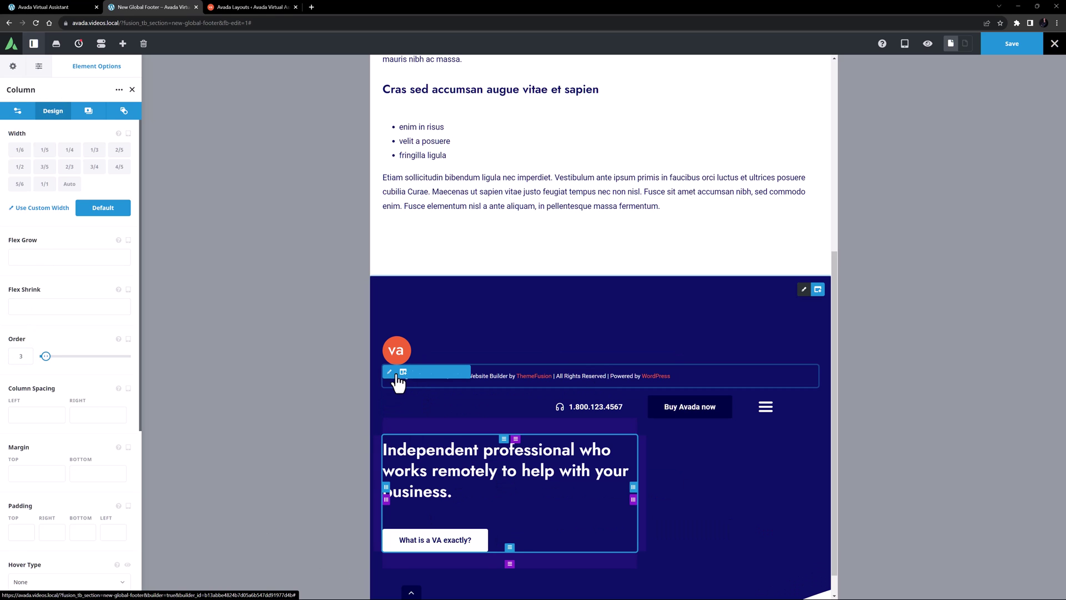
pyautogui.click(390, 370)
pyautogui.click(53, 111)
pyautogui.click(21, 356)
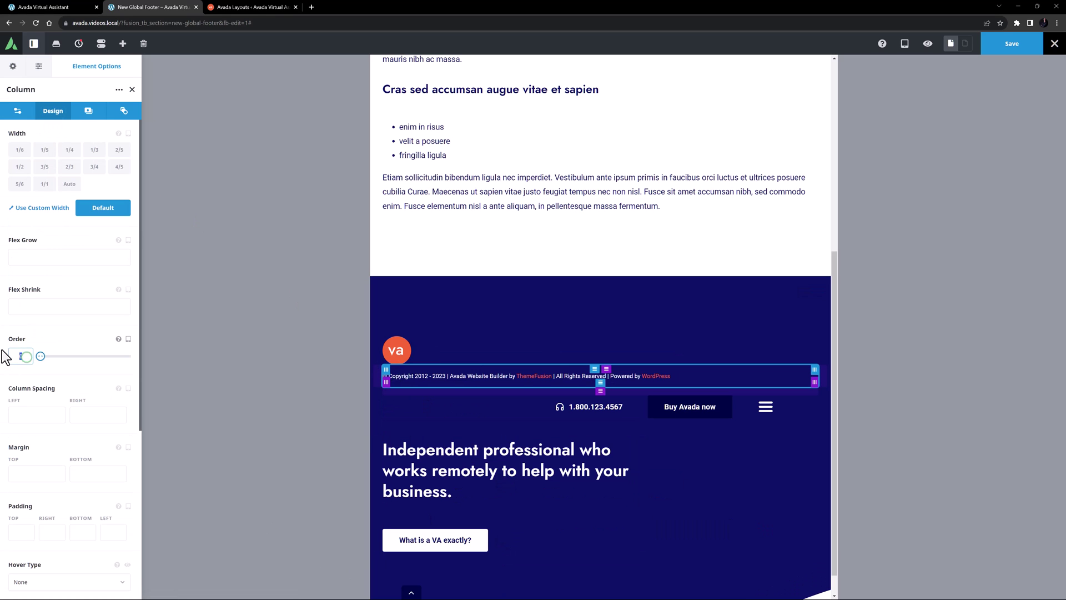
pyautogui.write('4')
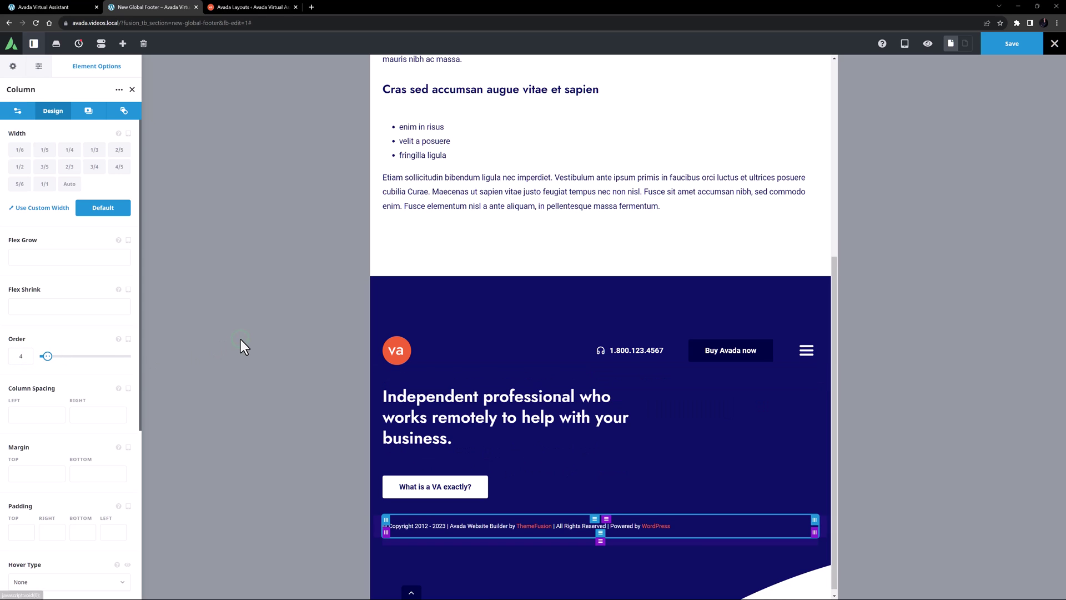
# Check the reordered footer at phone width, then return to the desktop preview
pyautogui.click(905, 47)
pyautogui.click(902, 68)
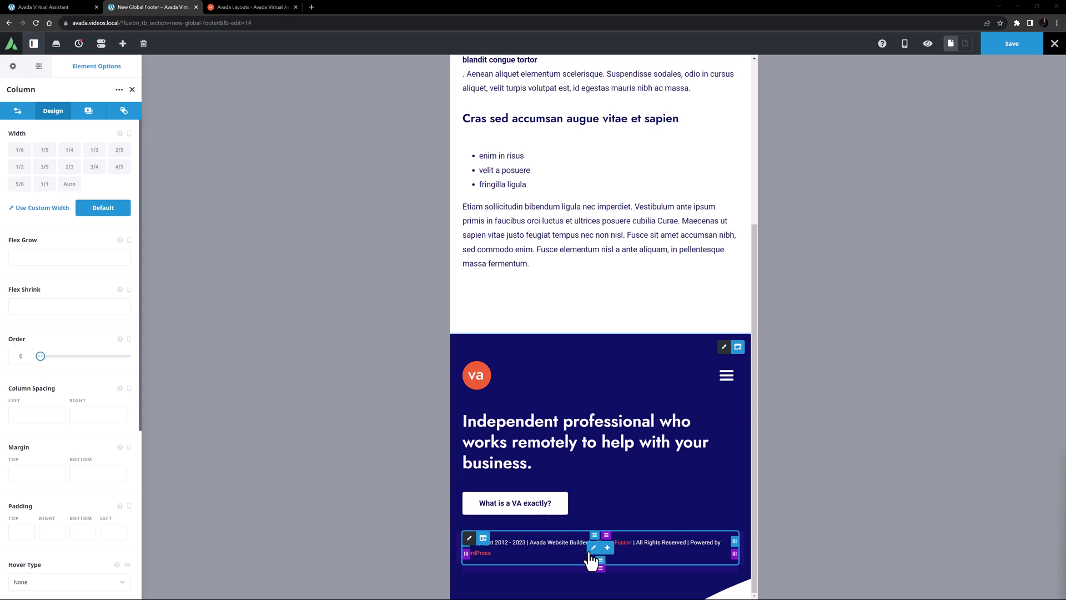
pyautogui.click(593, 548)
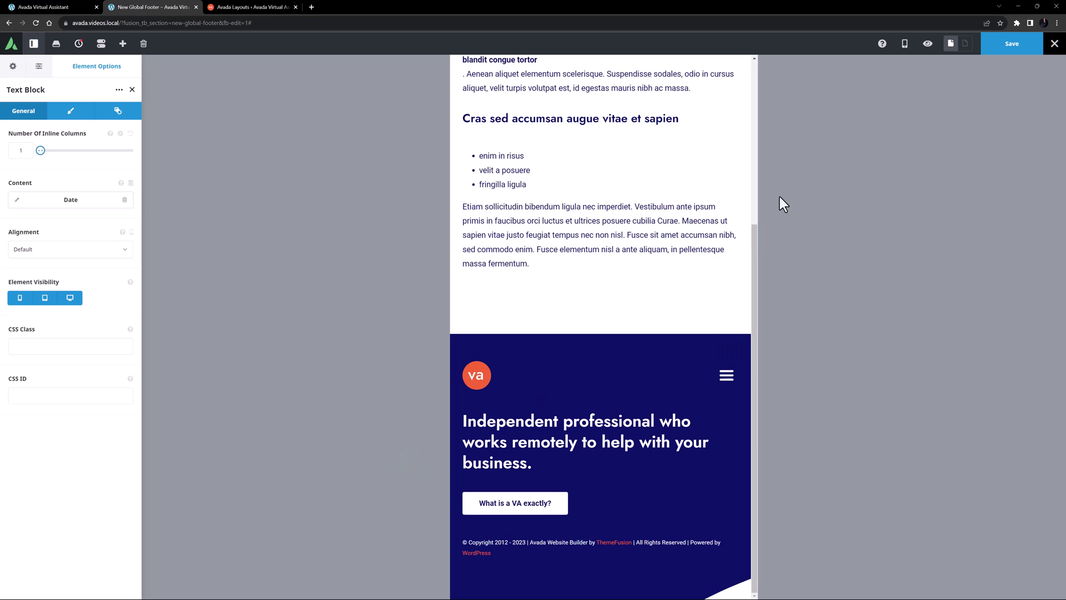
pyautogui.moveTo(904, 43)
pyautogui.click(948, 70)
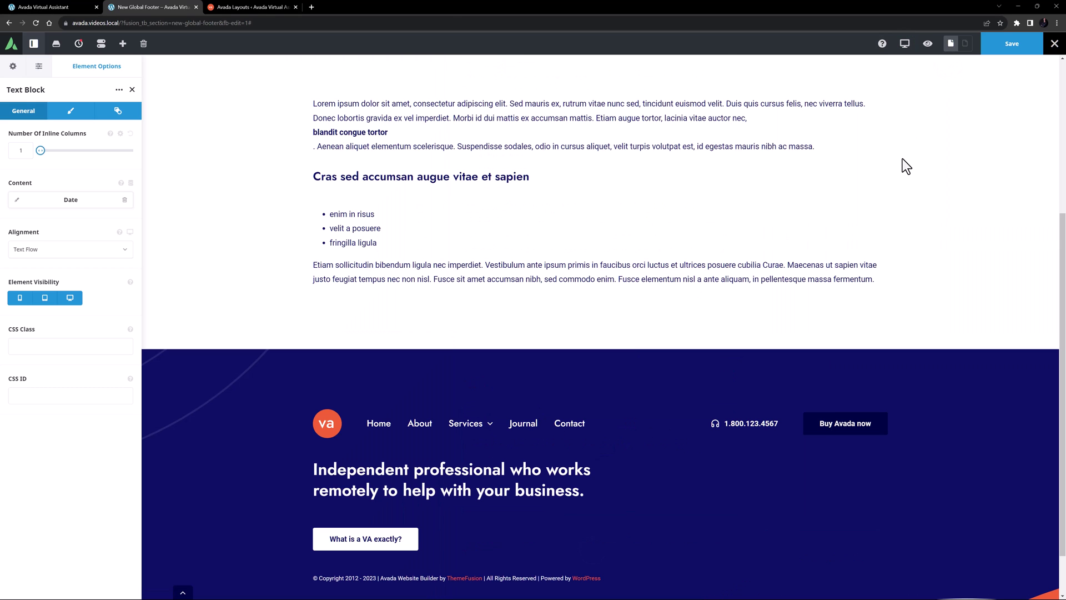
# Save the footer and assign New Global Footer as the Global Layout's footer in Avada Layouts
pyautogui.click(1005, 46)
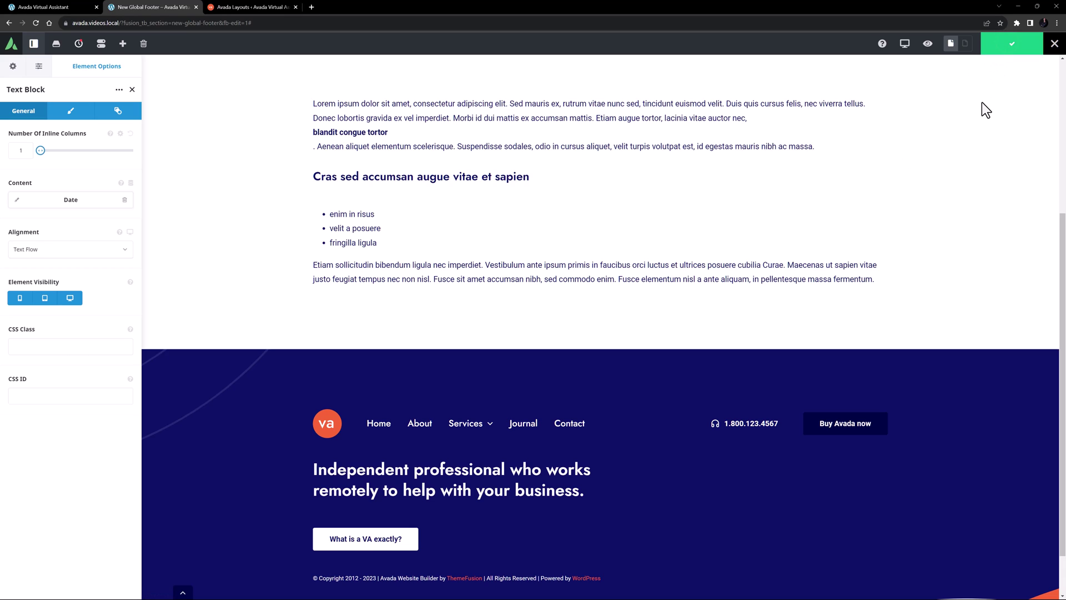
pyautogui.click(248, 7)
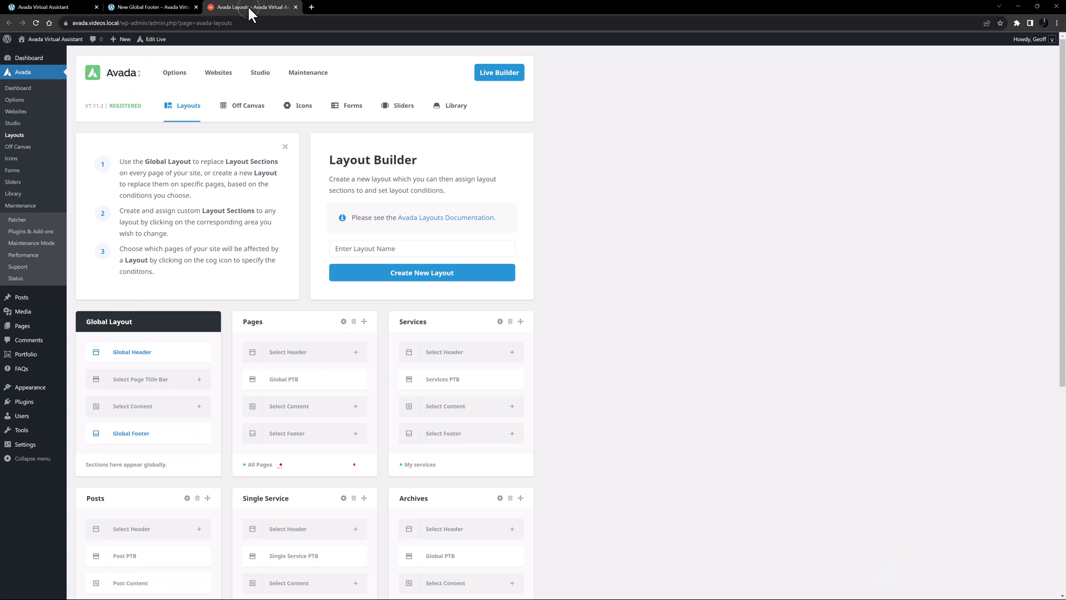
pyautogui.click(201, 433)
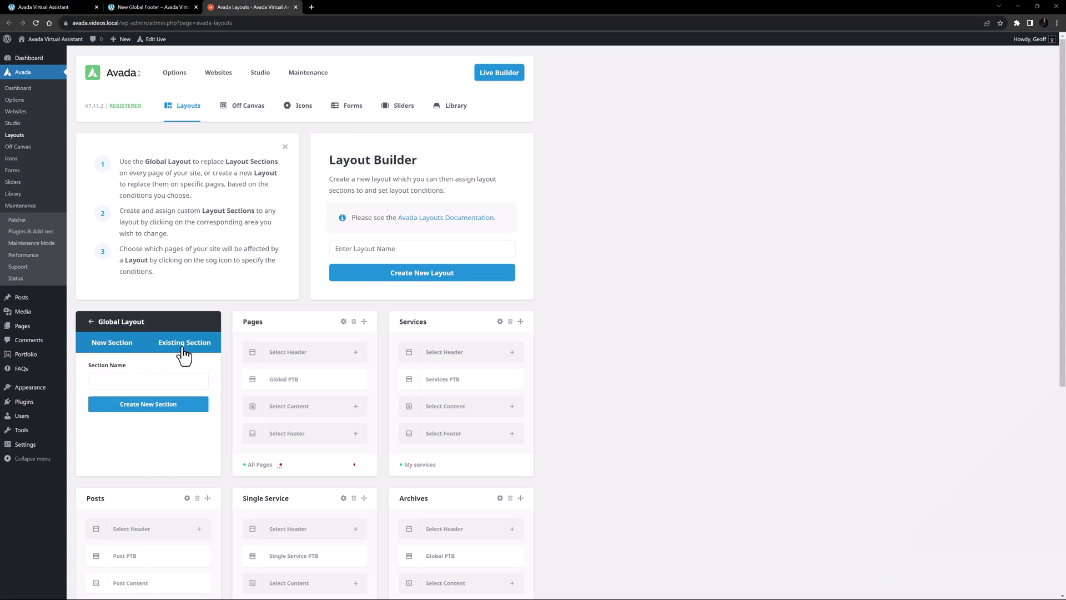
pyautogui.click(183, 343)
pyautogui.click(118, 364)
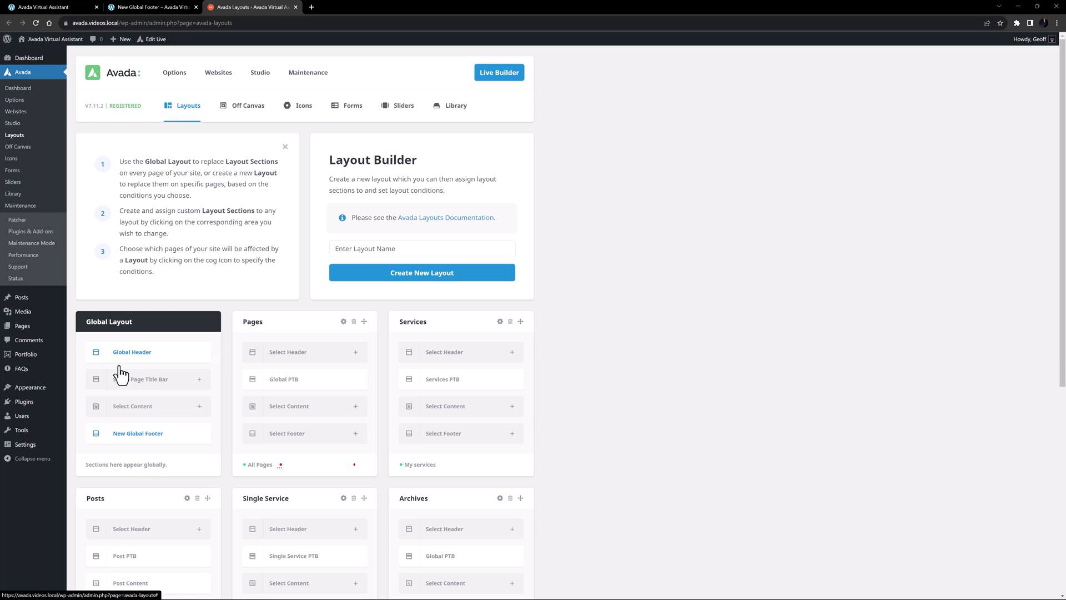
pyautogui.click(40, 6)
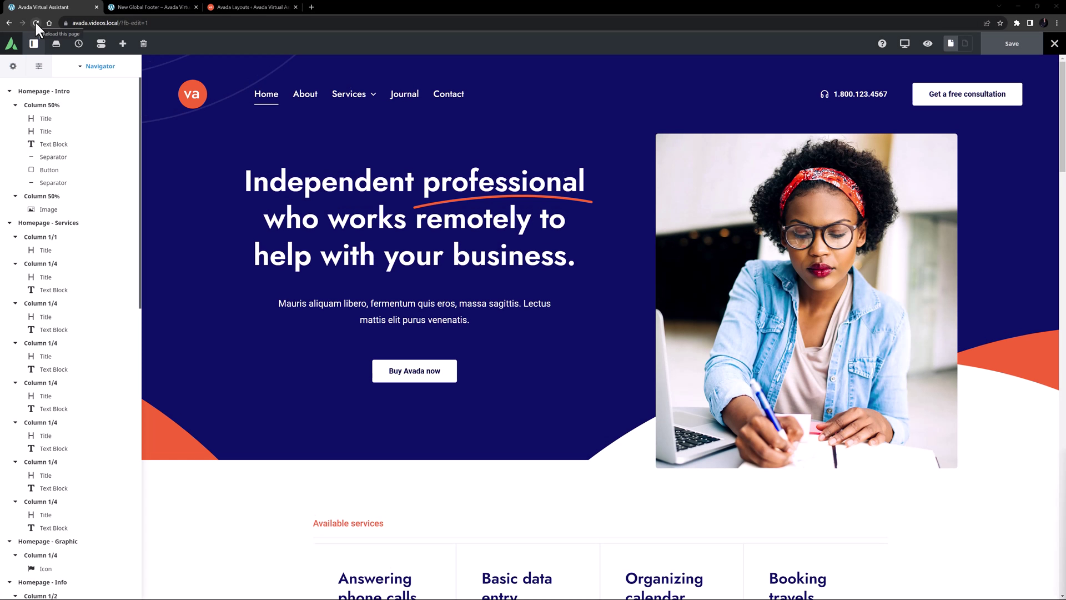
# Preview the home page, scroll to the new footer and view it at tablet, phone and desktop widths
pyautogui.click(927, 43)
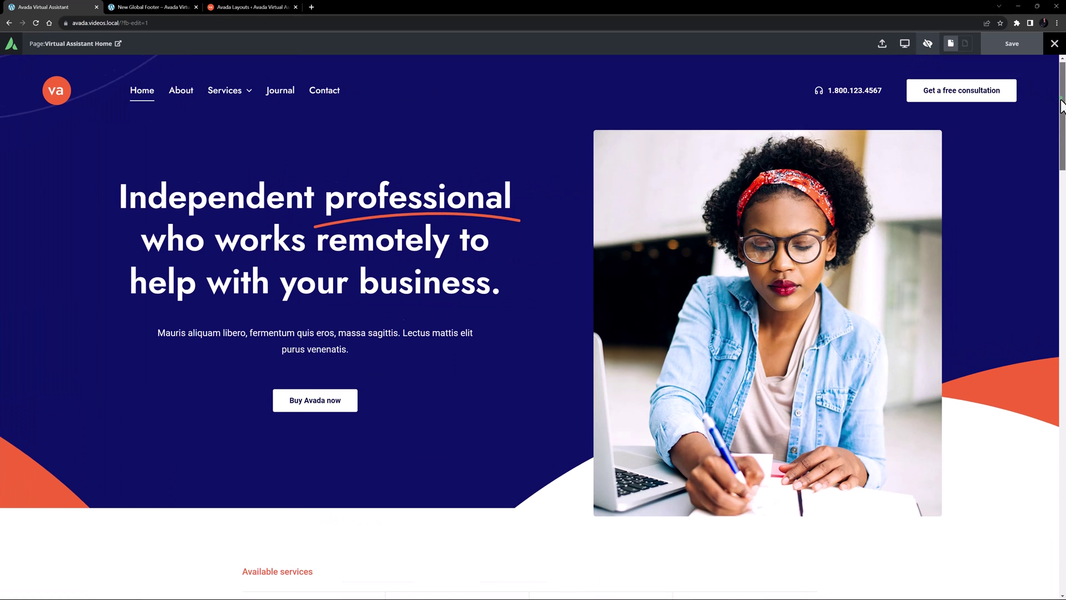
pyautogui.moveTo(1053, 89); pyautogui.dragTo(1046, 523)
pyautogui.scroll(-2, 1042, 518)
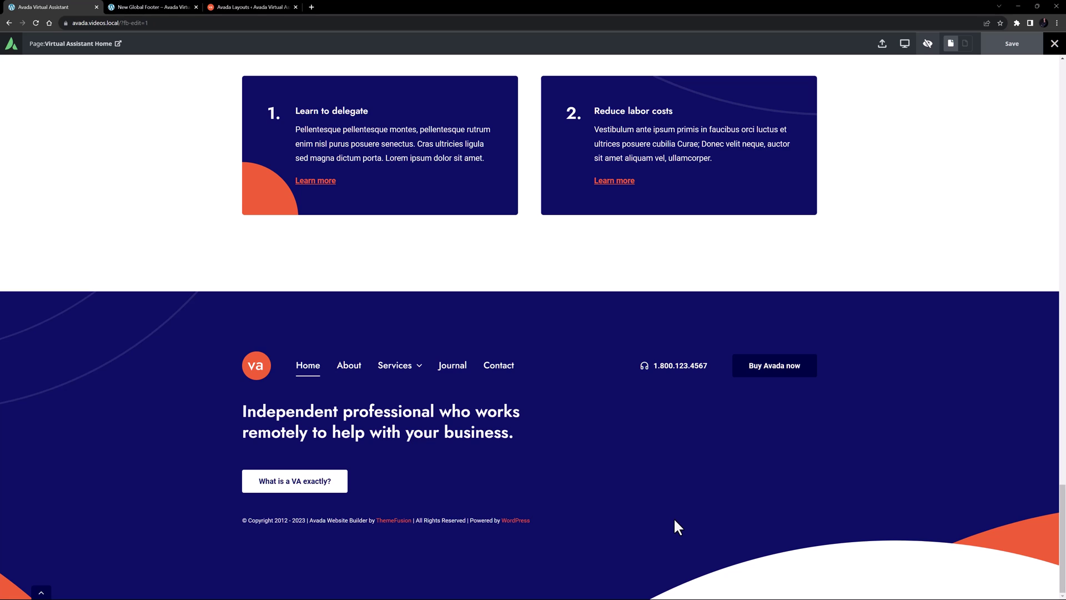
pyautogui.moveTo(403, 368)
pyautogui.click(904, 47)
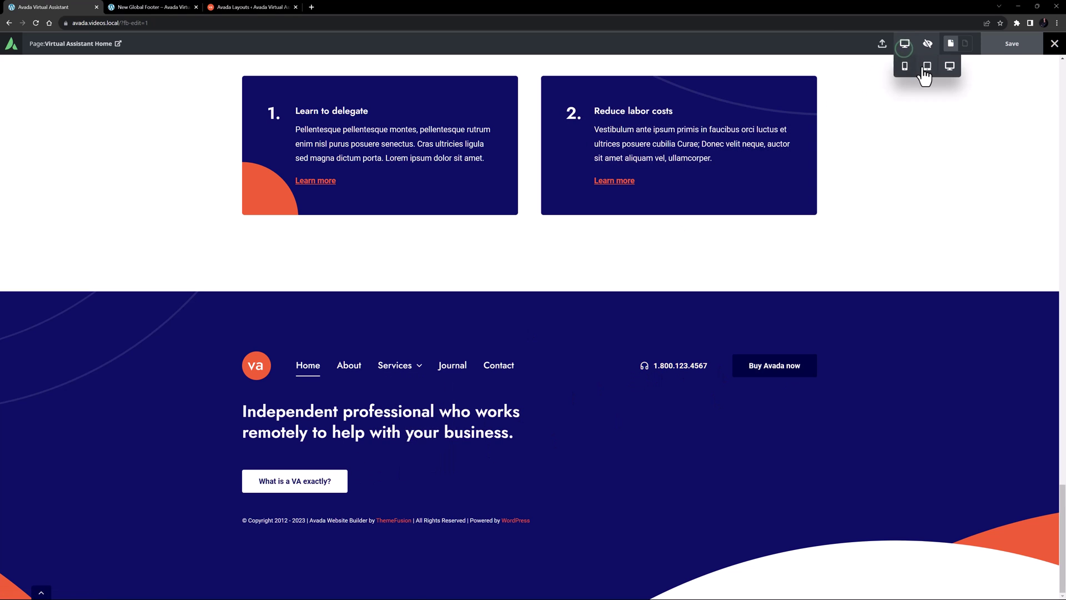
pyautogui.click(927, 67)
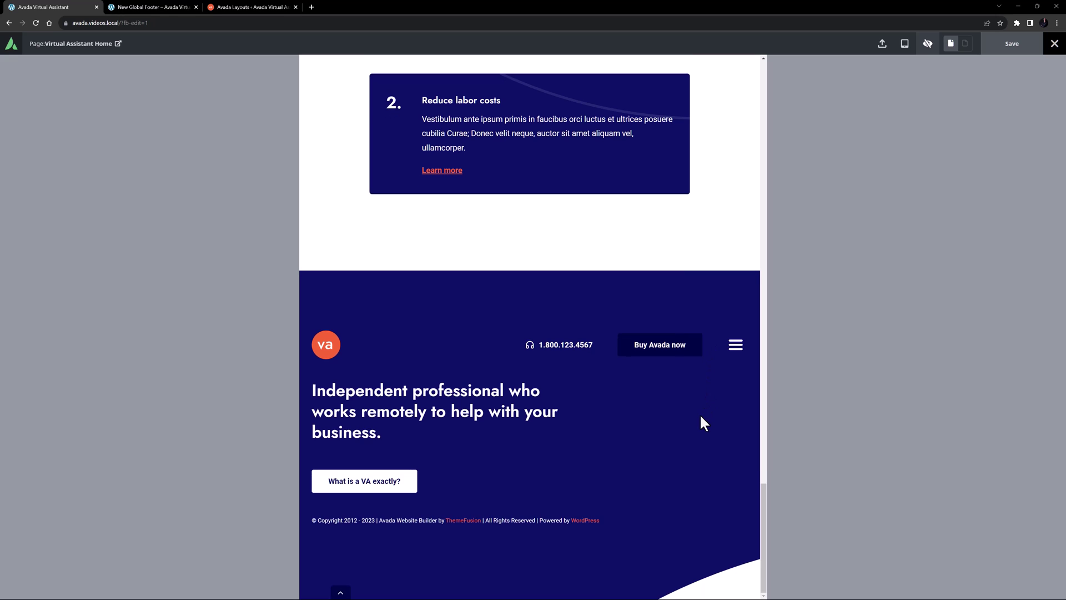
pyautogui.click(906, 45)
pyautogui.click(904, 66)
pyautogui.scroll(-5, 587, 384)
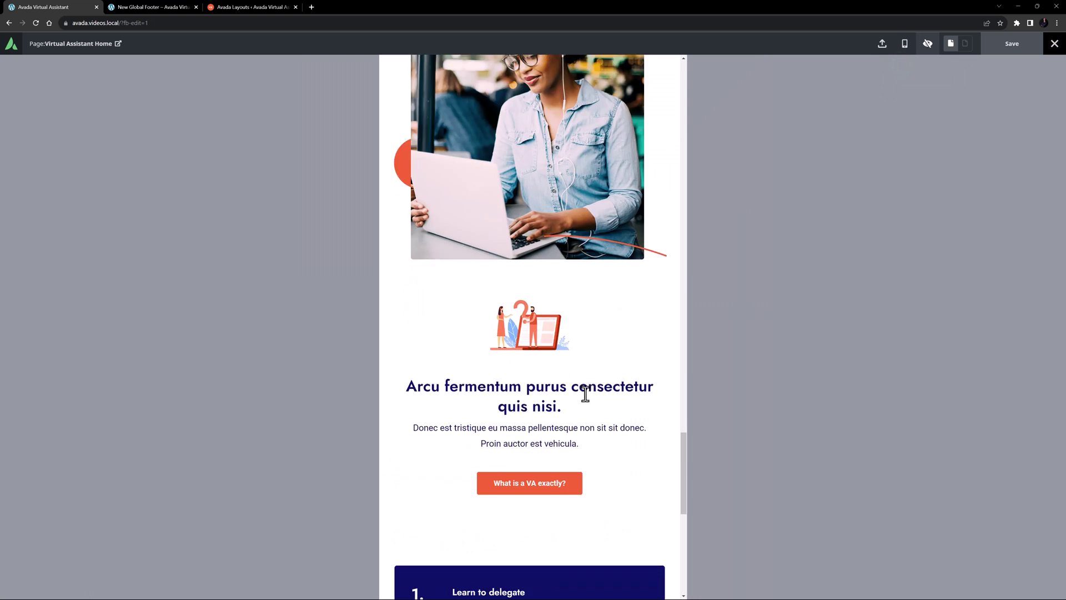
pyautogui.scroll(-9, 585, 394)
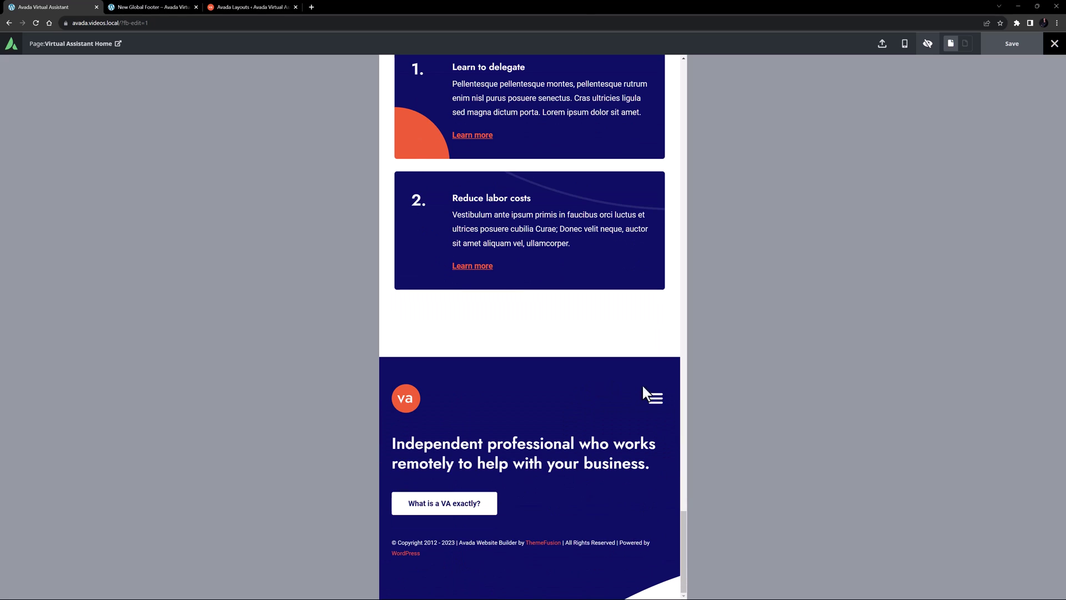
pyautogui.click(908, 44)
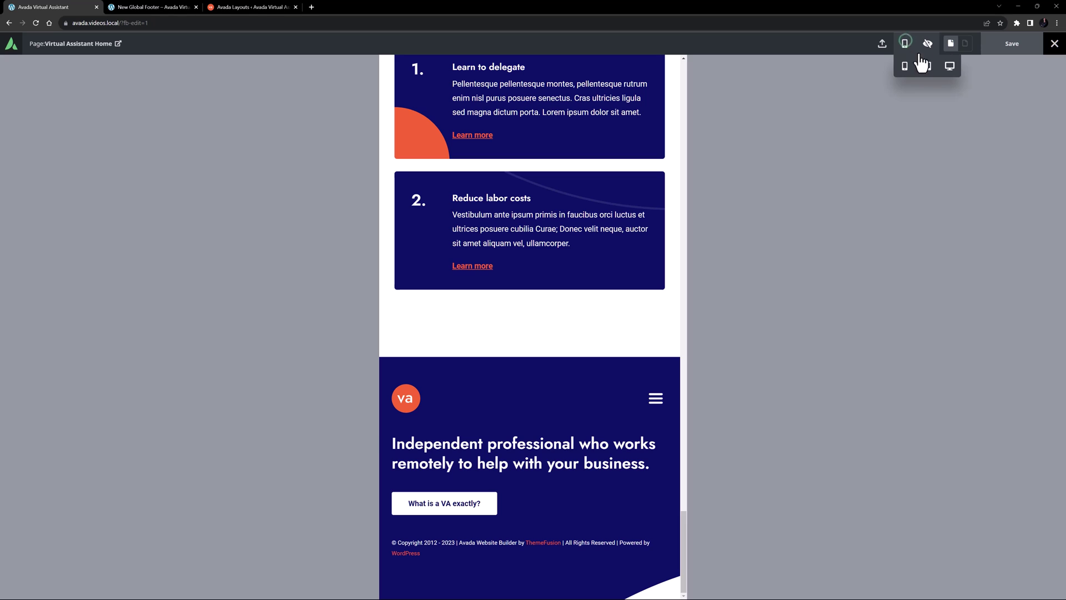
pyautogui.click(947, 71)
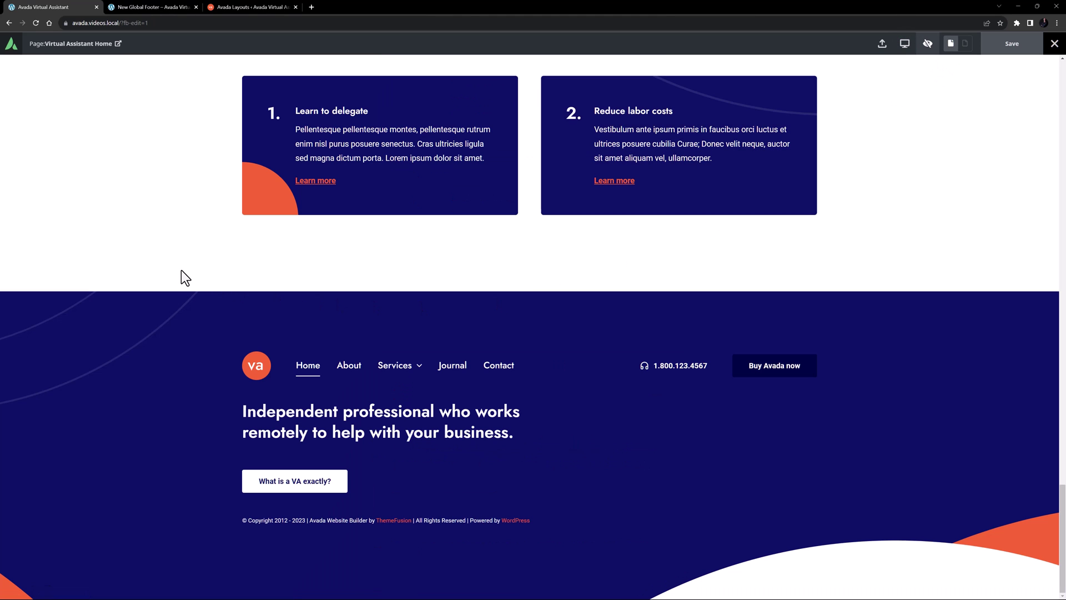